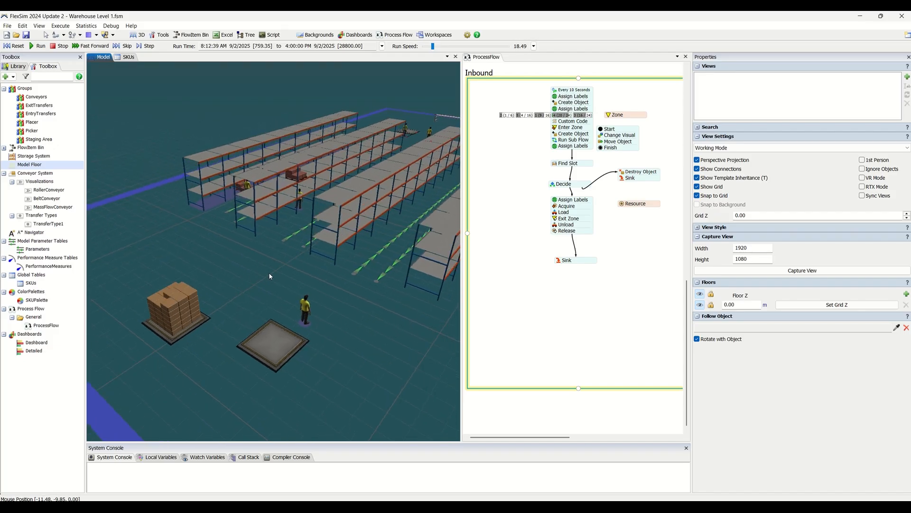
Step: Examine the running warehouse simulation from several sides, covering the racks, inbound queues, staging areas and one of the boxes
{"action": "left_click_drag", "start_coordinate": [260, 277], "coordinate": [267, 282]}
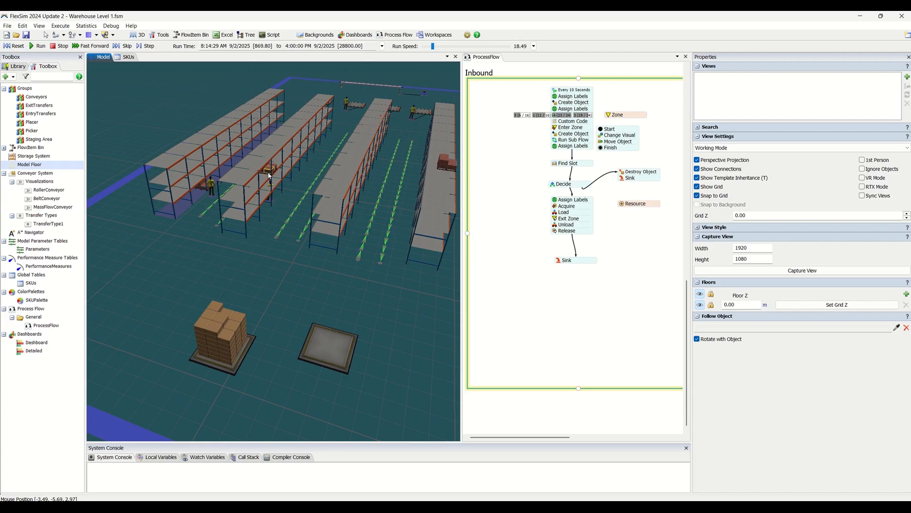
{"action": "left_click_drag", "start_coordinate": [355, 317], "coordinate": [267, 338]}
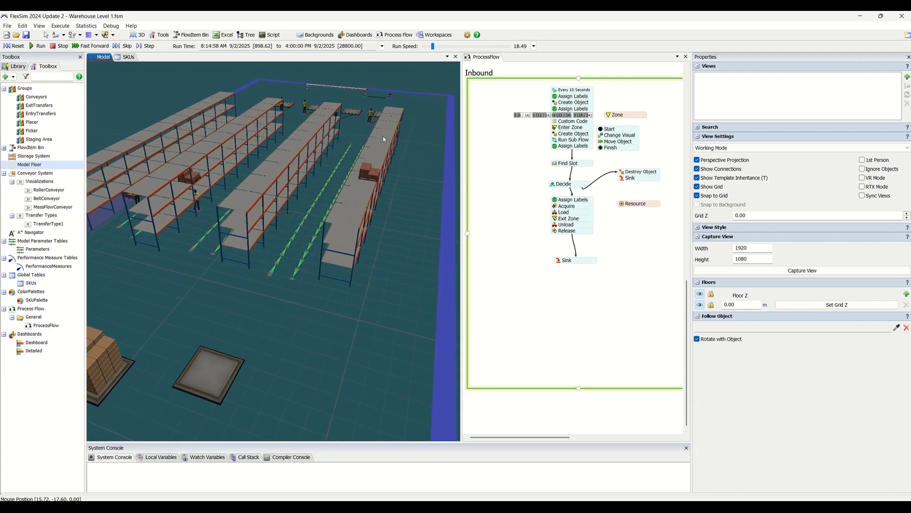
{"action": "left_click_drag", "start_coordinate": [349, 272], "coordinate": [361, 301]}
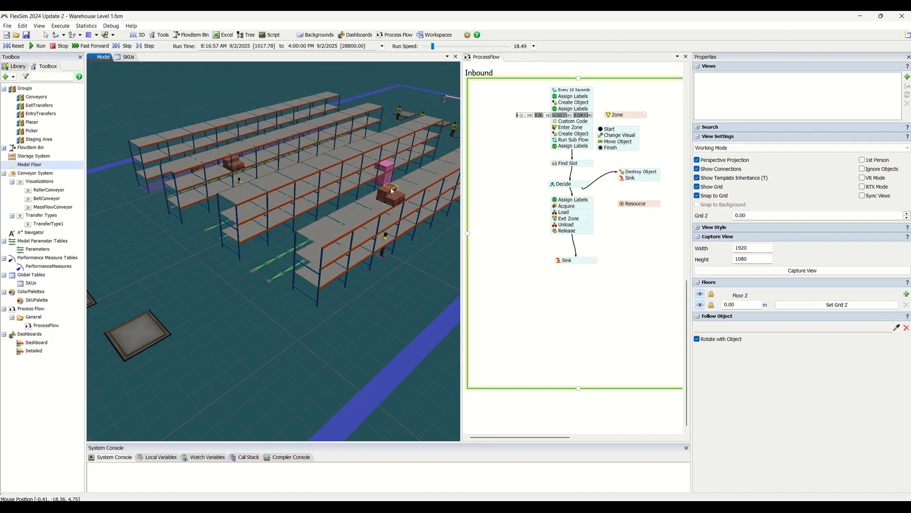
{"action": "left_click_drag", "start_coordinate": [407, 261], "coordinate": [258, 365]}
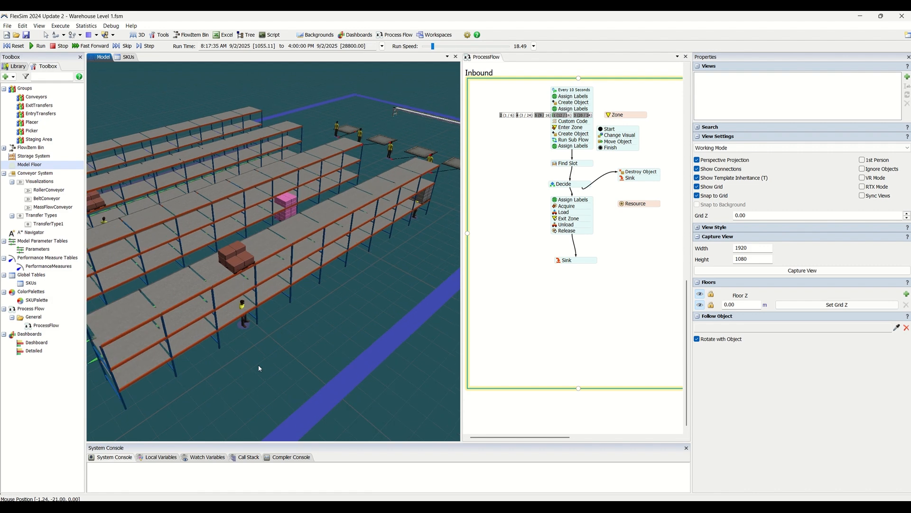
{"action": "scroll", "coordinate": [257, 366], "scroll_direction": "down", "scroll_amount": 5}
{"action": "left_click_drag", "start_coordinate": [319, 334], "coordinate": [304, 324]}
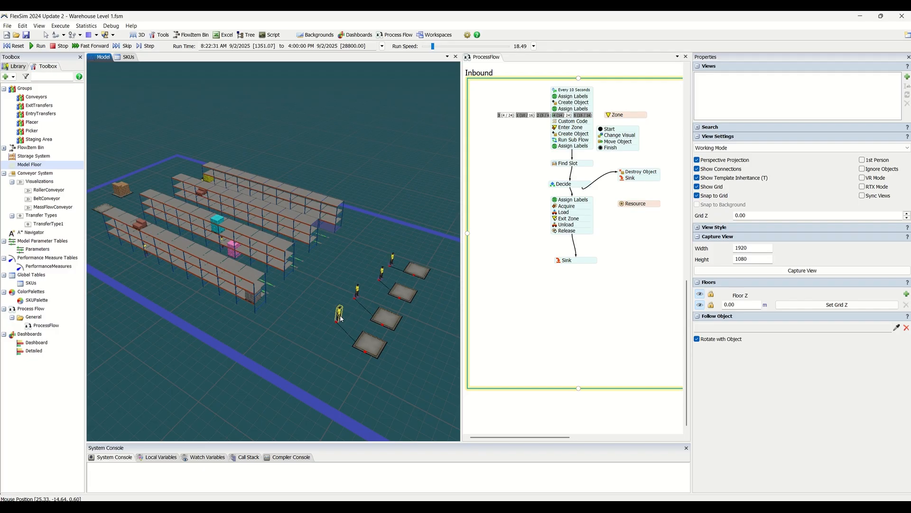
{"action": "left_click", "coordinate": [230, 244]}
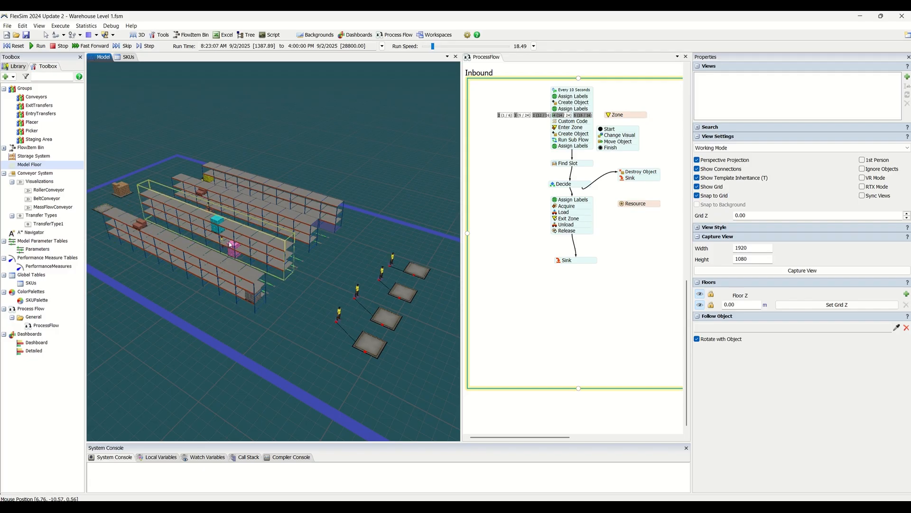
{"action": "left_click", "coordinate": [232, 244]}
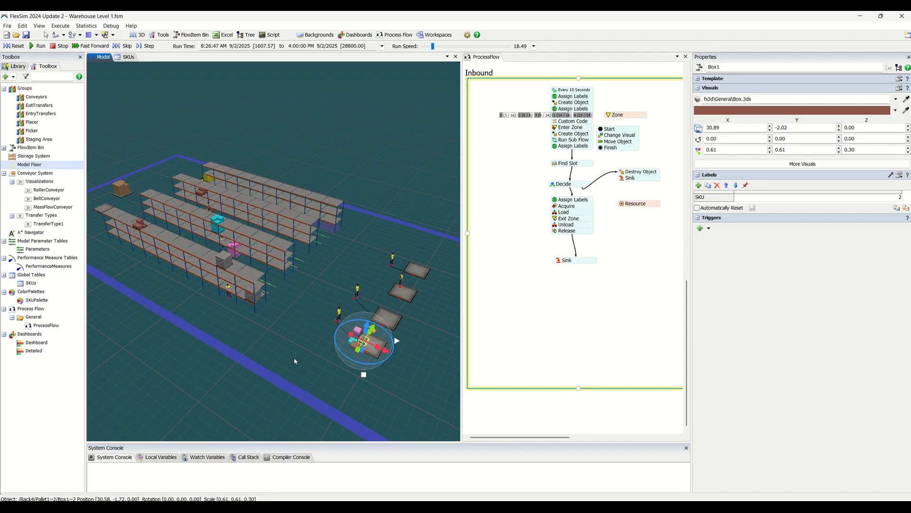
{"action": "left_click_drag", "start_coordinate": [293, 347], "coordinate": [298, 349]}
{"action": "left_click_drag", "start_coordinate": [234, 394], "coordinate": [222, 366]}
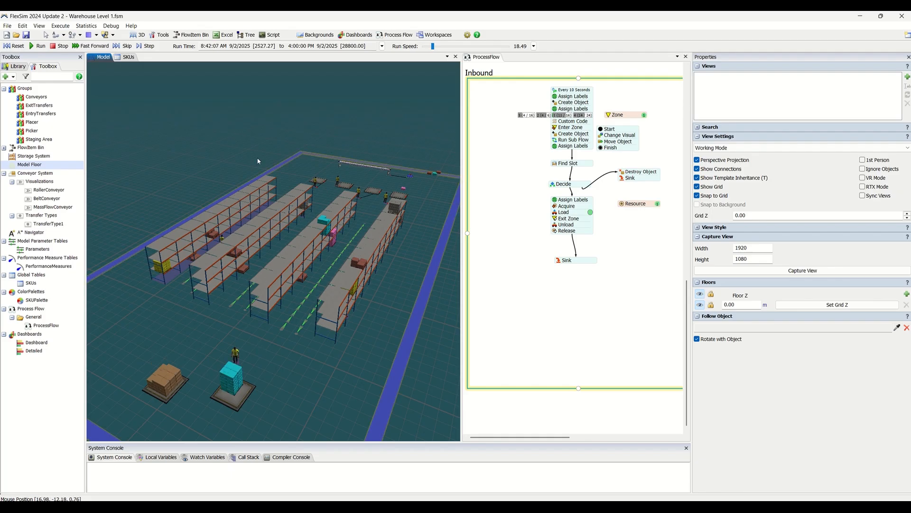
Step: Reset the simulation and inspect the properties of the two inbound queues, Queue1 and Queue2
{"action": "left_click", "coordinate": [14, 46]}
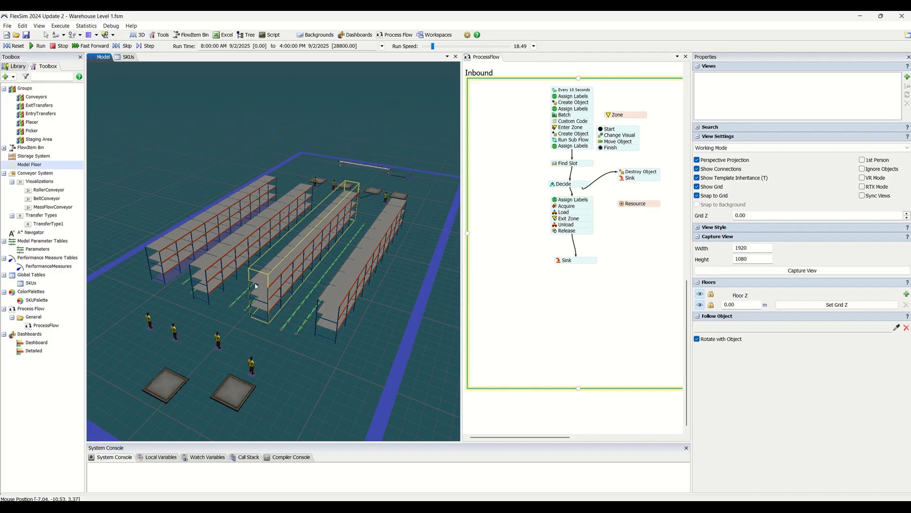
{"action": "left_click_drag", "start_coordinate": [306, 380], "coordinate": [327, 347]}
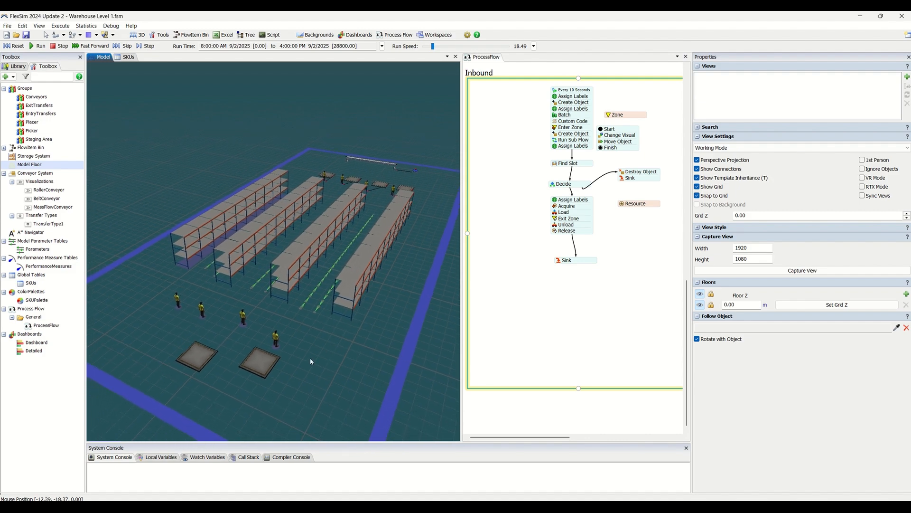
{"action": "left_click_drag", "start_coordinate": [200, 394], "coordinate": [263, 377]}
{"action": "scroll", "coordinate": [235, 359], "scroll_direction": "up", "scroll_amount": 6}
{"action": "left_click", "coordinate": [235, 309]}
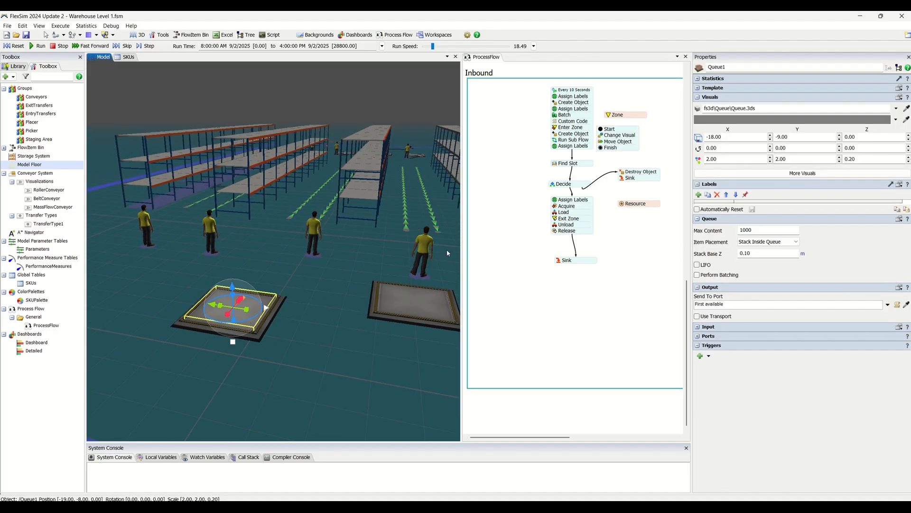
{"action": "left_click", "coordinate": [454, 308]}
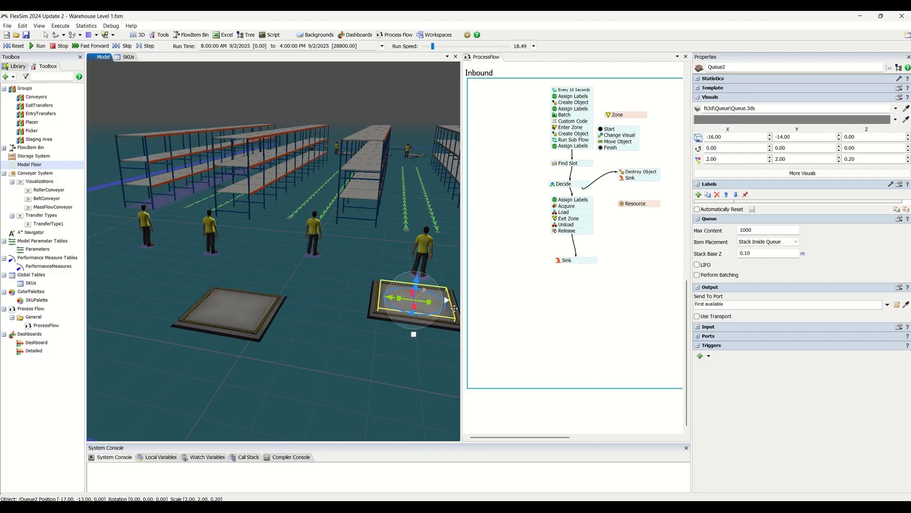
{"action": "scroll", "coordinate": [354, 376], "scroll_direction": "down", "scroll_amount": 2}
{"action": "left_click", "coordinate": [332, 404]}
{"action": "left_click_drag", "start_coordinate": [332, 404], "coordinate": [253, 386]}
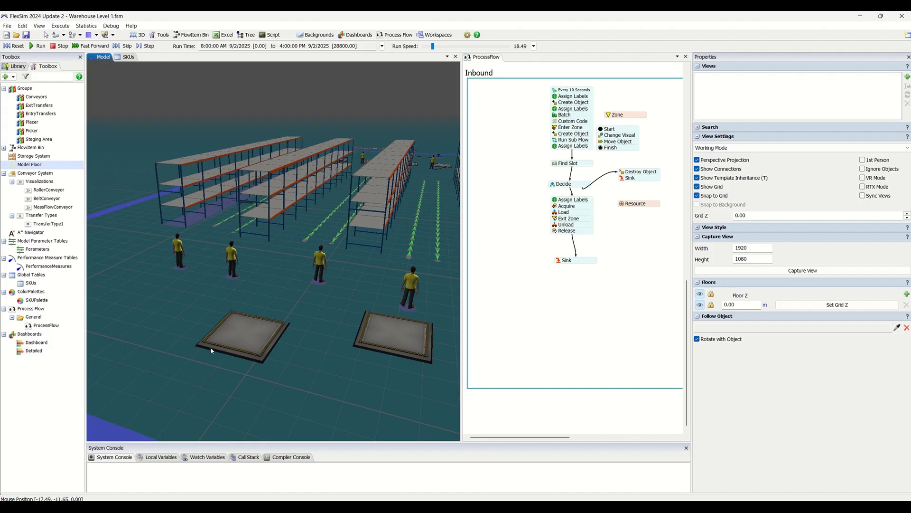
Step: Run the simulation until the first box reaches Queue1, stop it, and check the properties of both inbound queues
{"action": "left_click", "coordinate": [40, 46]}
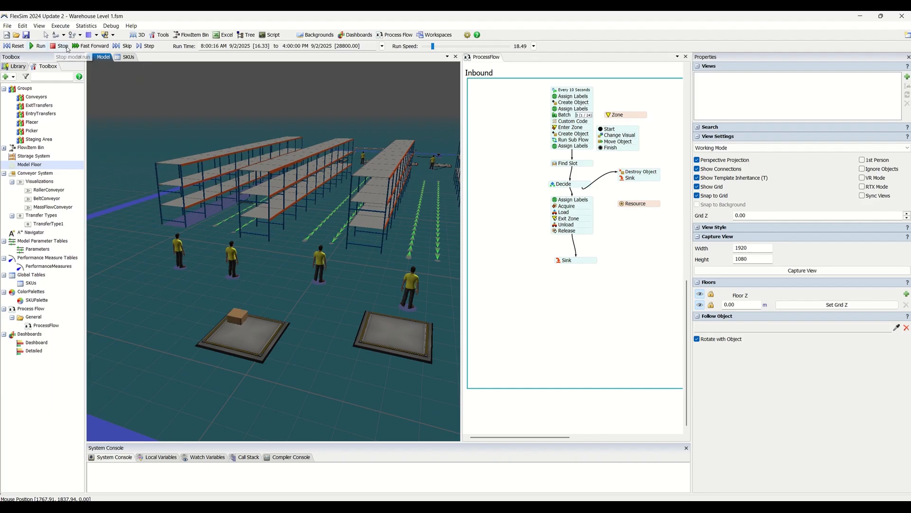
{"action": "left_click", "coordinate": [231, 321]}
{"action": "left_click", "coordinate": [257, 346]}
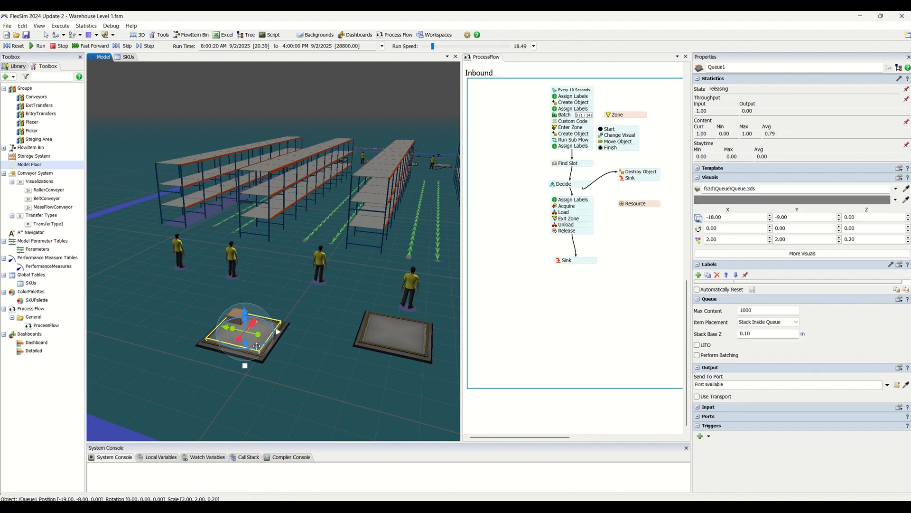
{"action": "left_click", "coordinate": [369, 341]}
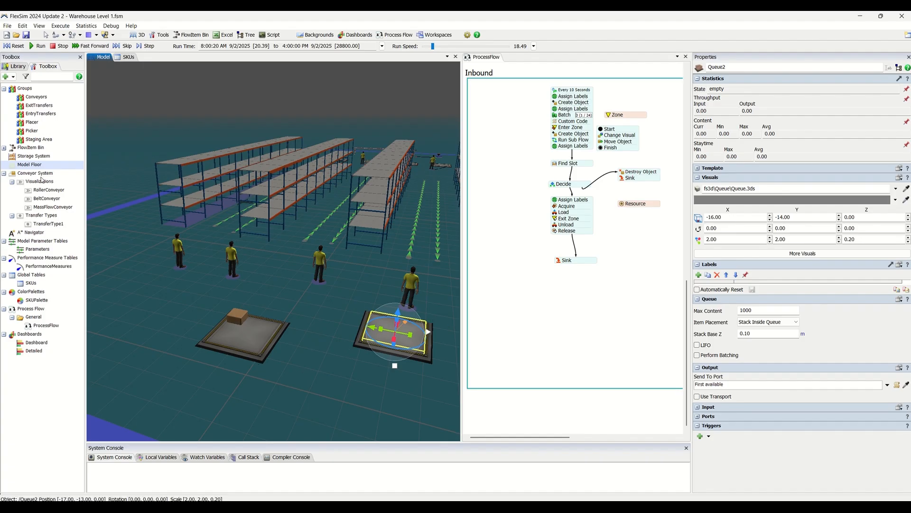
{"action": "left_click", "coordinate": [64, 47]}
Step: Open the SKUs global table and review its SKU, SKU_Name and QTY columns
{"action": "double_click", "coordinate": [27, 282]}
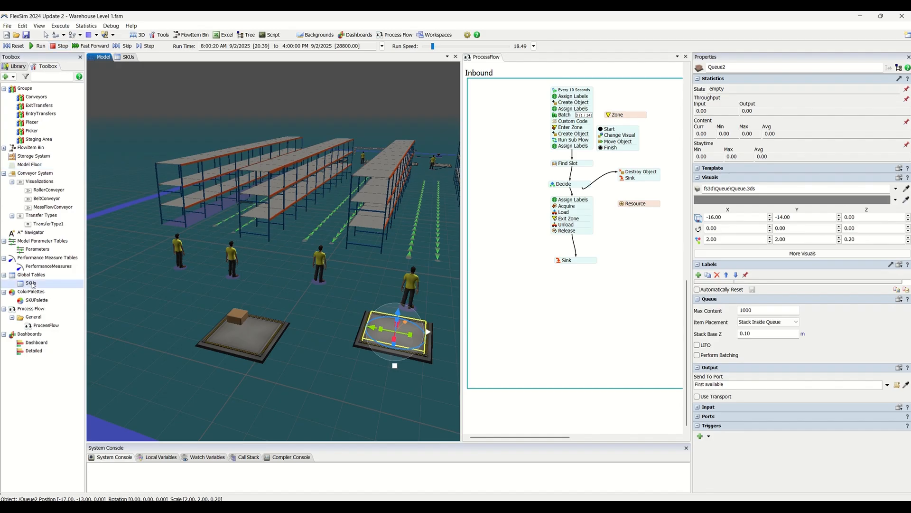
{"action": "left_click_drag", "start_coordinate": [141, 77], "coordinate": [142, 107]}
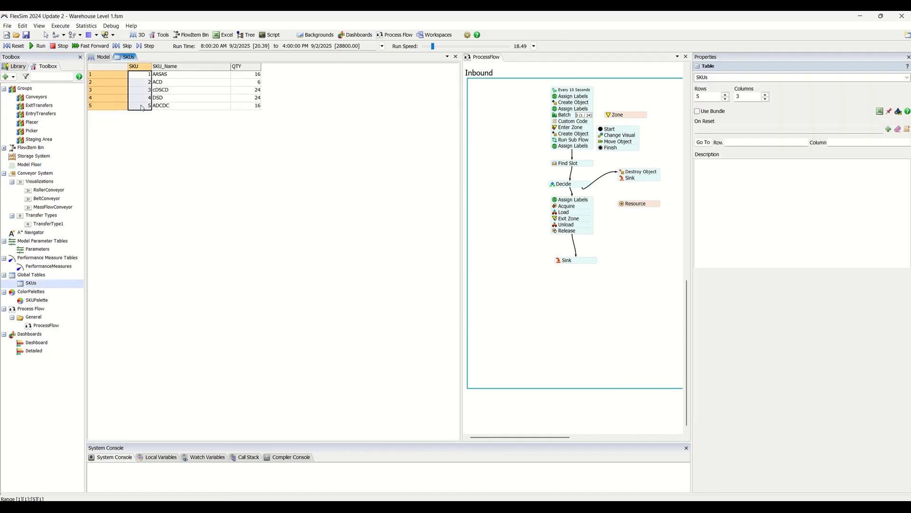
{"action": "left_click_drag", "start_coordinate": [175, 77], "coordinate": [183, 109]}
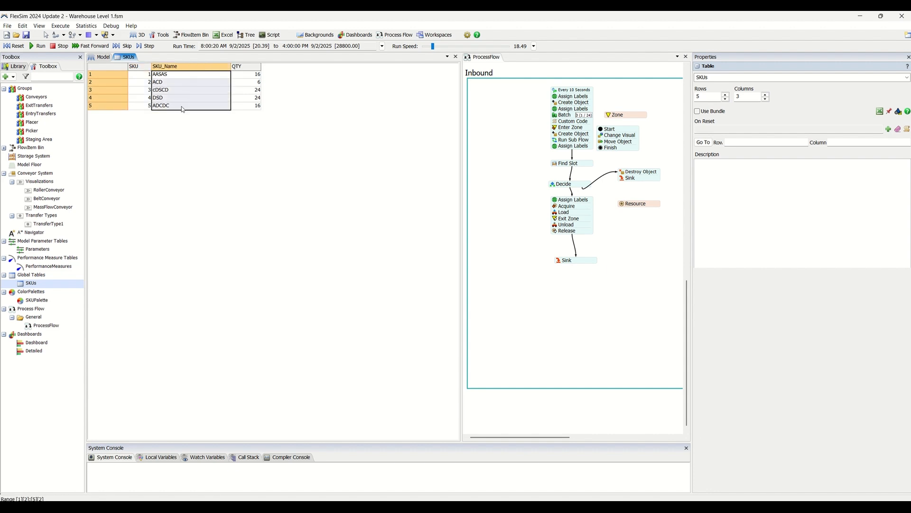
{"action": "left_click_drag", "start_coordinate": [238, 76], "coordinate": [245, 107]}
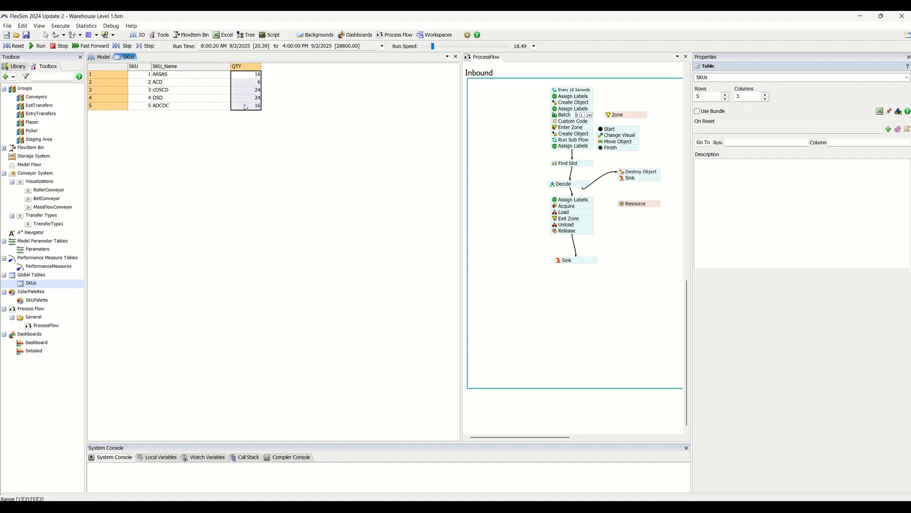
{"action": "left_click", "coordinate": [251, 75]}
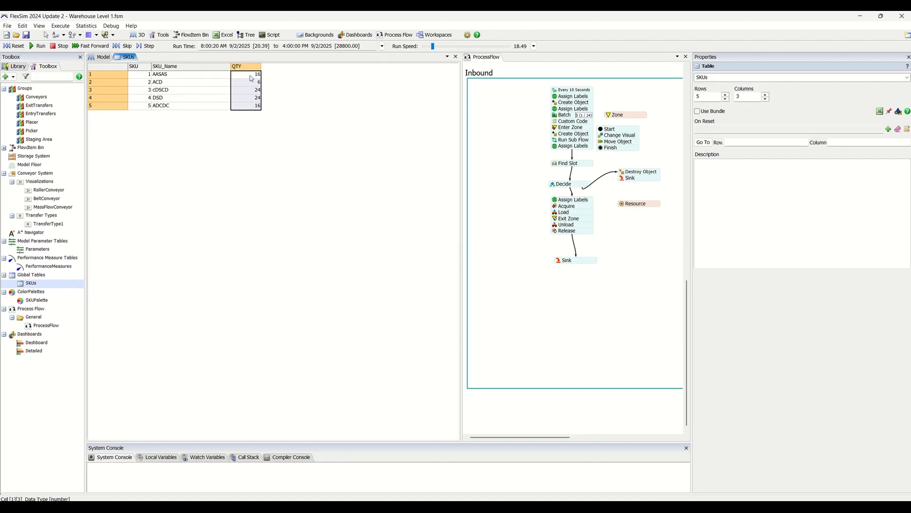
{"action": "left_click", "coordinate": [141, 76]}
{"action": "left_click", "coordinate": [142, 84]}
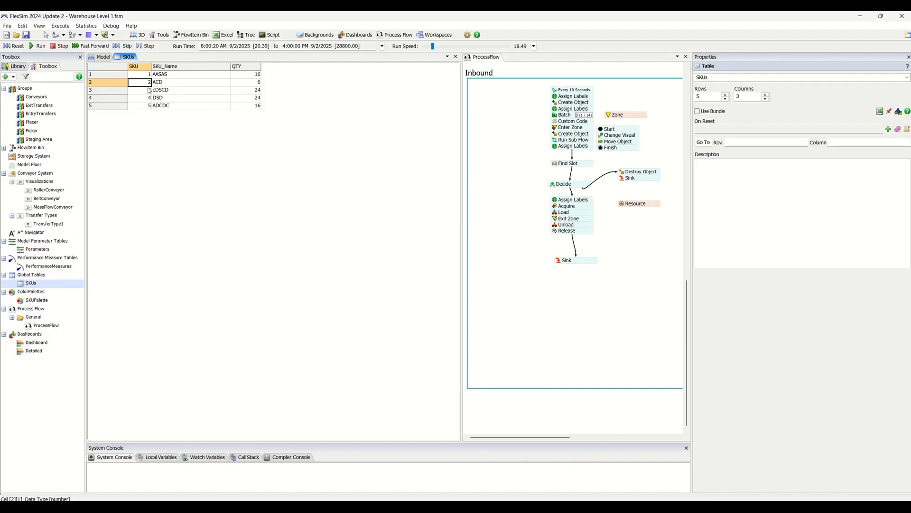
Step: Check the SKU label of the box in Queue1 against the matching quantity in the SKUs table
{"action": "left_click", "coordinate": [103, 57]}
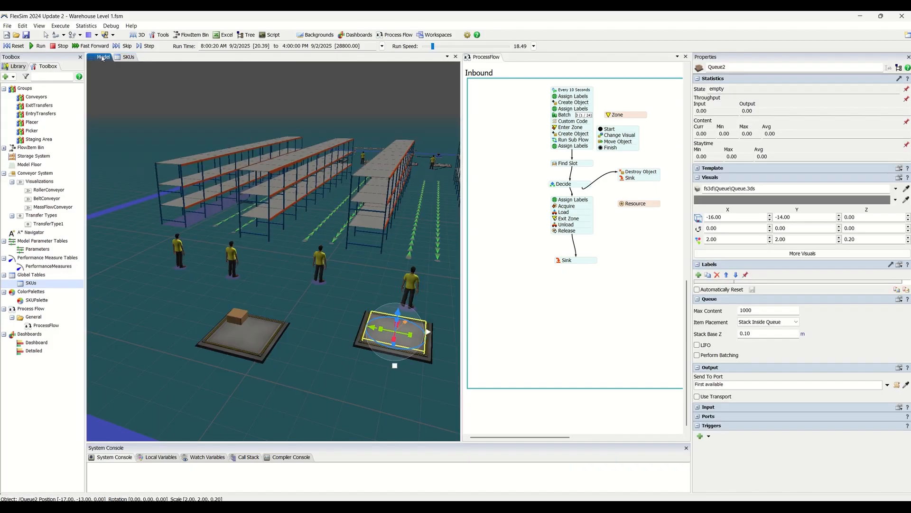
{"action": "left_click_drag", "start_coordinate": [317, 366], "coordinate": [306, 366]}
{"action": "left_click", "coordinate": [227, 314]}
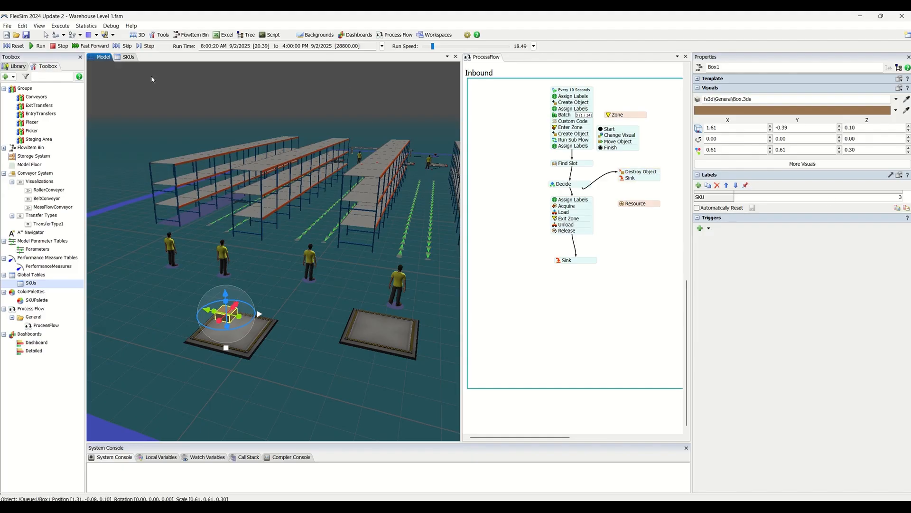
{"action": "left_click", "coordinate": [129, 57]}
{"action": "left_click", "coordinate": [258, 90]}
Step: Inspect Queue2 in the 3D model and review the QTY values for all SKUs in the SKUs table
{"action": "left_click", "coordinate": [104, 58]}
{"action": "left_click", "coordinate": [368, 324]}
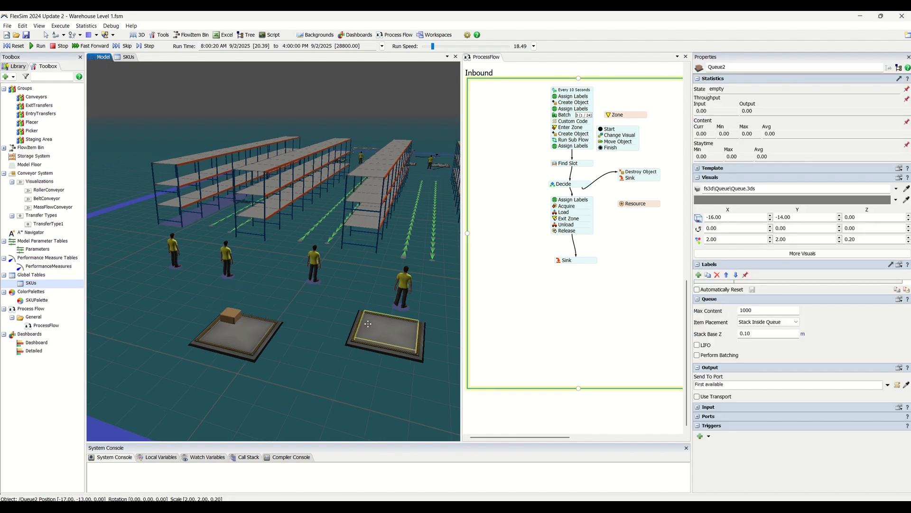
{"action": "left_click", "coordinate": [128, 57]}
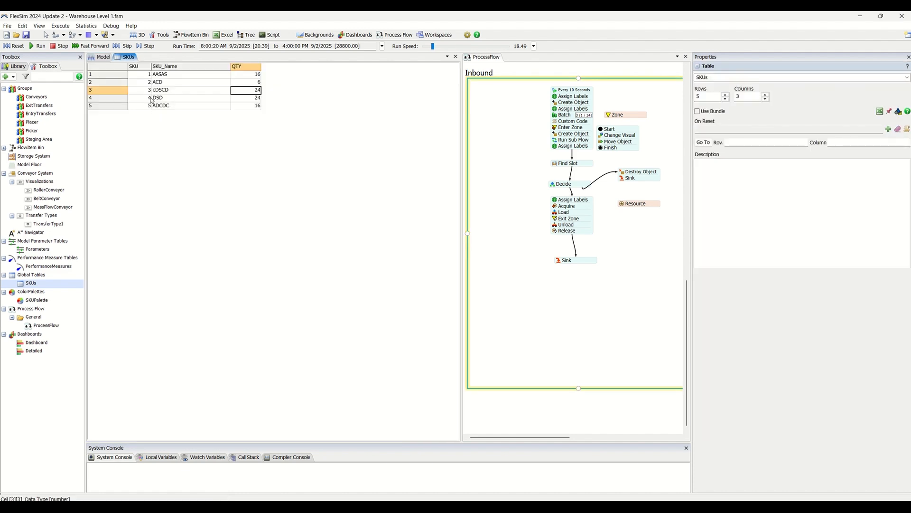
{"action": "left_click_drag", "start_coordinate": [247, 75], "coordinate": [248, 109]}
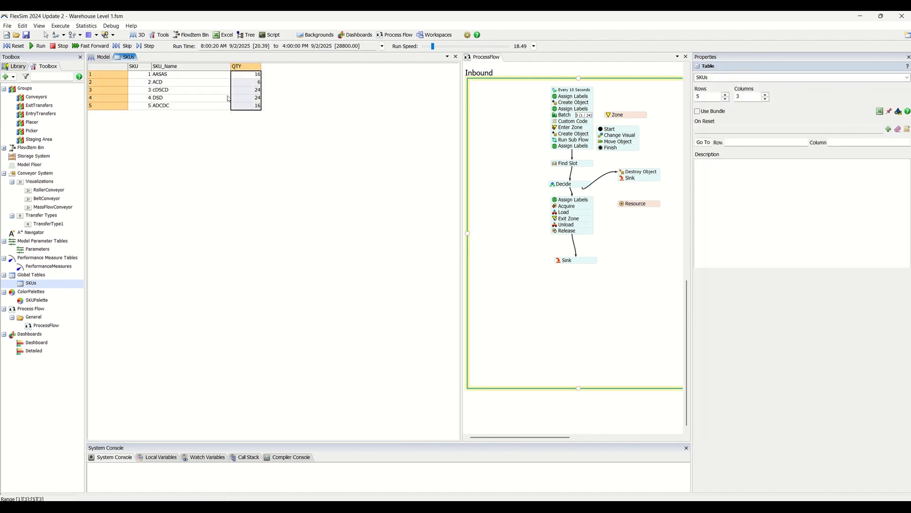
Step: Return to the 3D model and inspect the properties of the four placer operators beside the inbound queues
{"action": "left_click", "coordinate": [101, 58]}
{"action": "left_click_drag", "start_coordinate": [327, 371], "coordinate": [300, 386]}
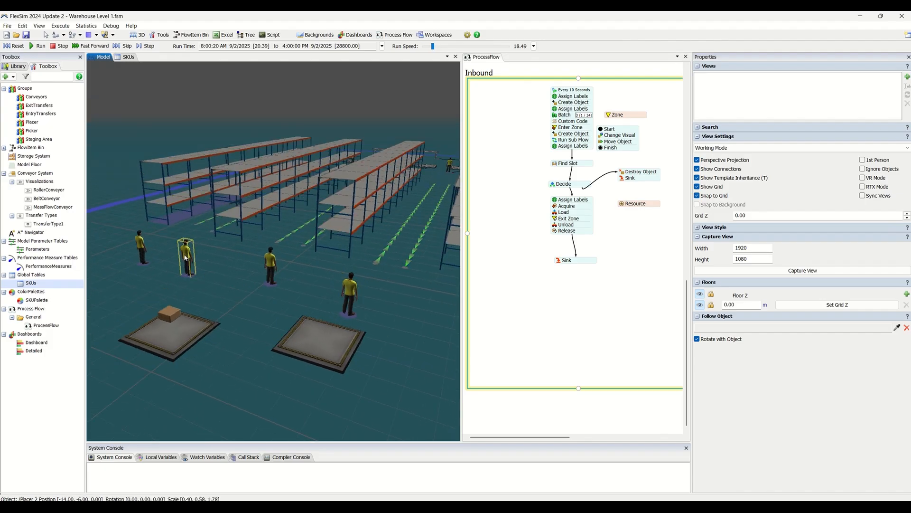
{"action": "left_click", "coordinate": [185, 258]}
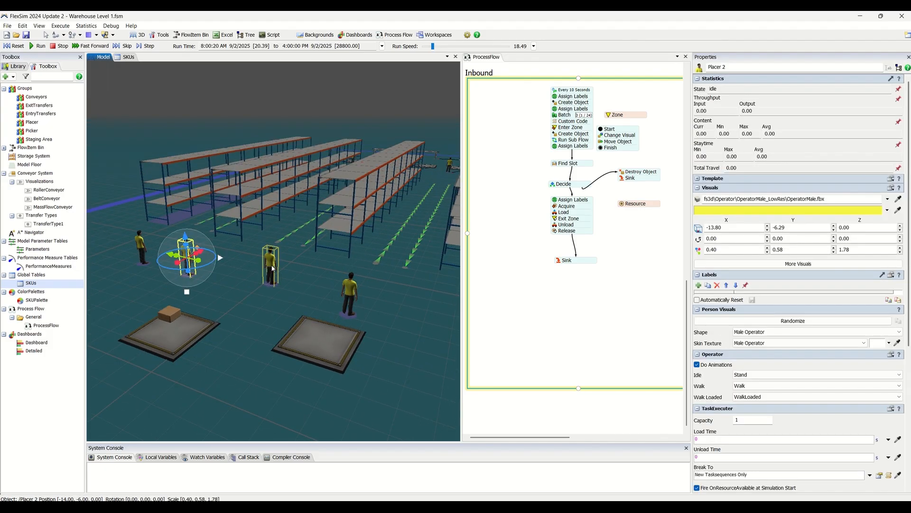
{"action": "left_click", "coordinate": [271, 265]}
{"action": "left_click", "coordinate": [350, 293]}
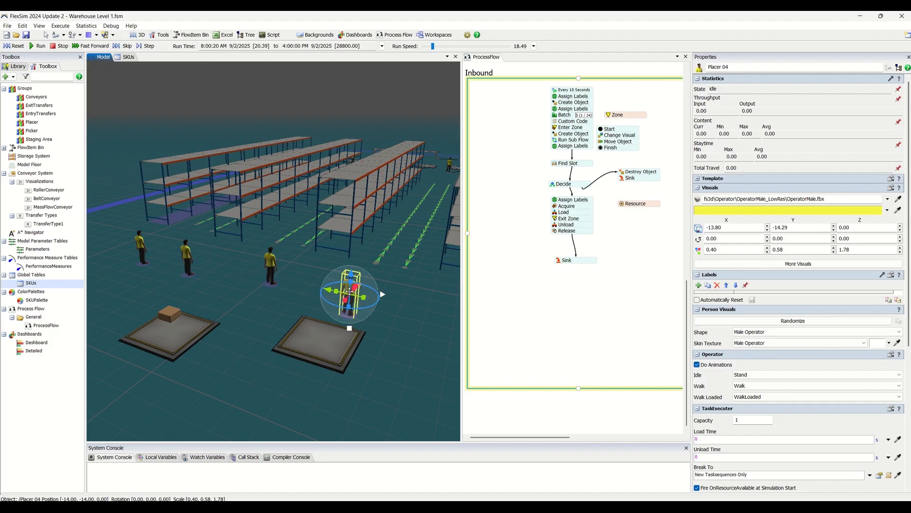
{"action": "left_click", "coordinate": [141, 250]}
Step: Inspect the Resource activity's properties and review the members of the Placer, Picker and Staging Area groups
{"action": "left_click", "coordinate": [641, 205]}
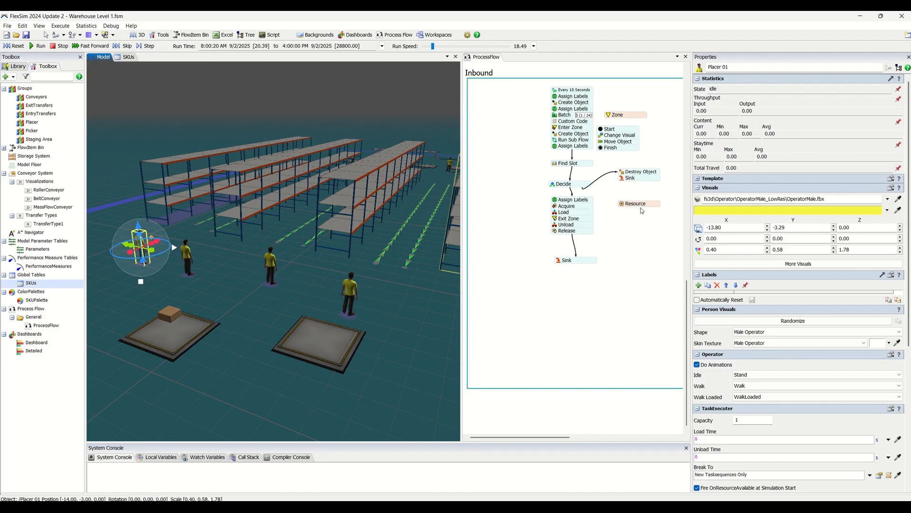
{"action": "left_click", "coordinate": [640, 204]}
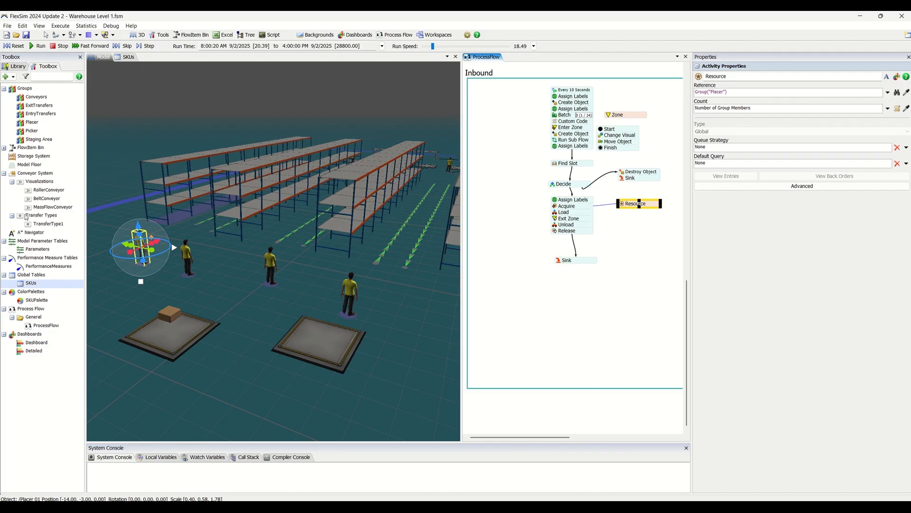
{"action": "double_click", "coordinate": [34, 123]}
{"action": "double_click", "coordinate": [33, 131]}
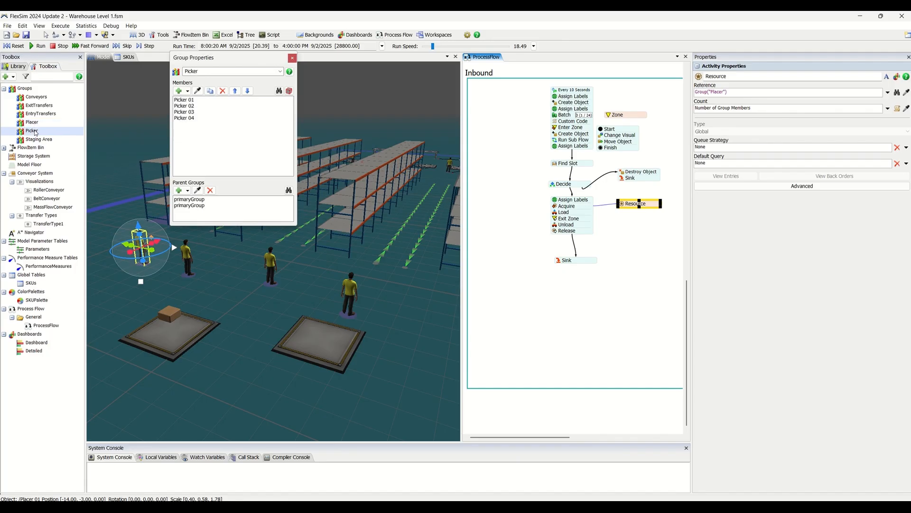
{"action": "left_click", "coordinate": [39, 140]}
{"action": "double_click", "coordinate": [38, 139]}
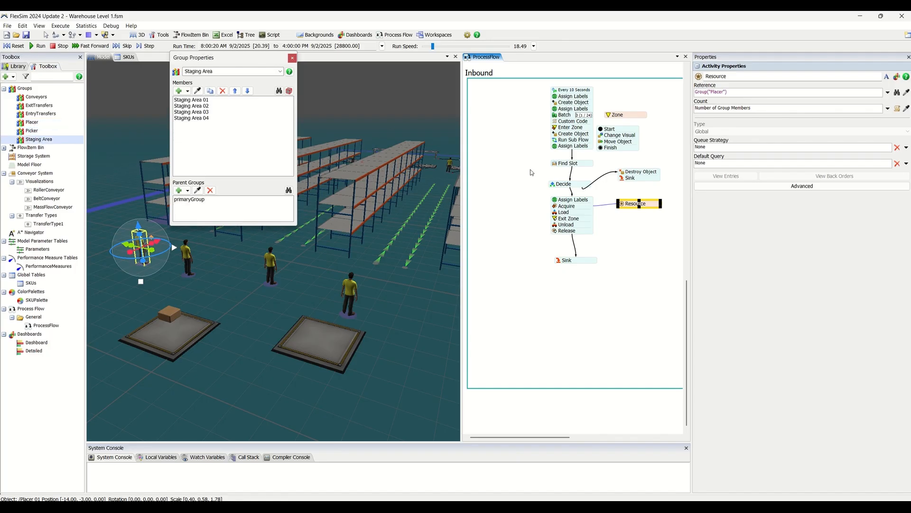
{"action": "left_click", "coordinate": [292, 58]}
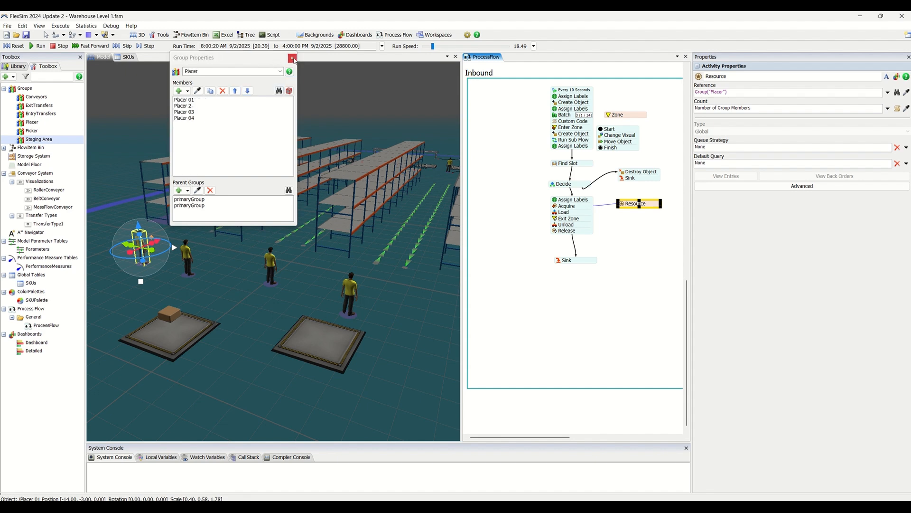
Step: Close the group properties and inspect the properties of Queue2 in the 3D model
{"action": "left_click", "coordinate": [293, 58]}
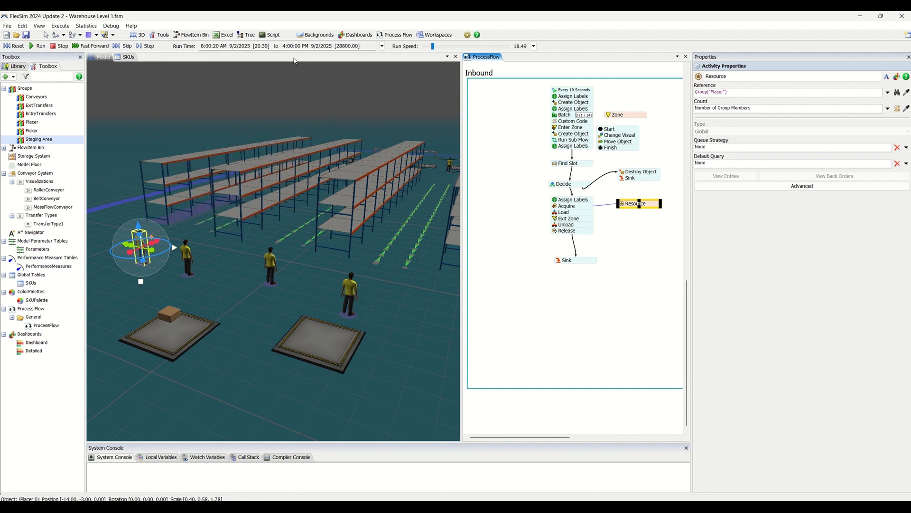
{"action": "left_click", "coordinate": [379, 350]}
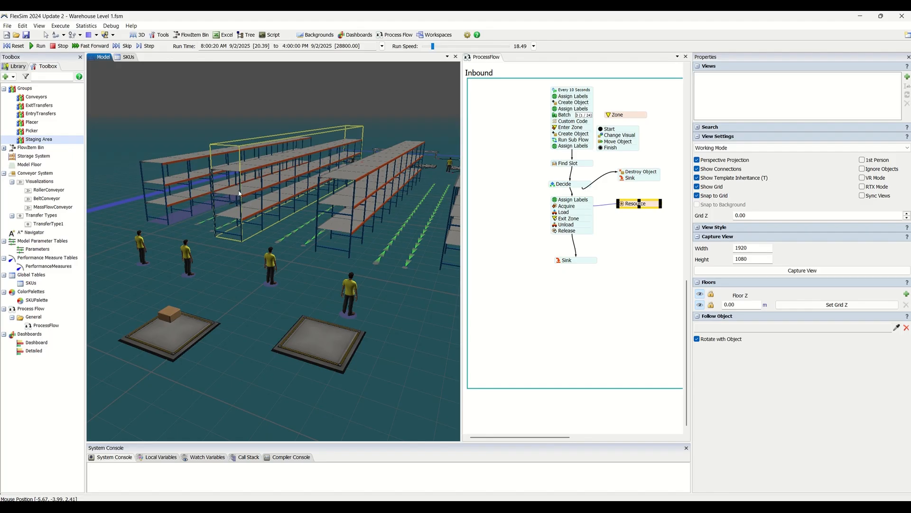
{"action": "left_click", "coordinate": [319, 341]}
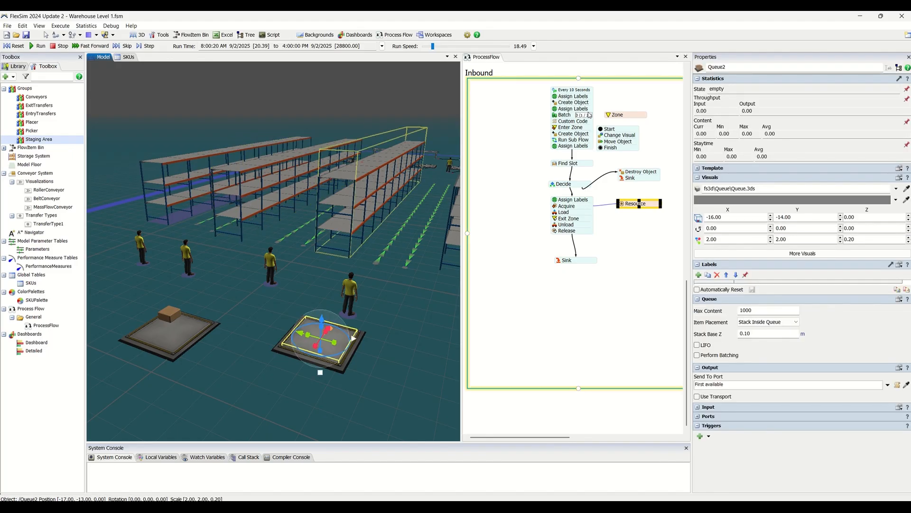
Step: Examine the inter-arrival time expression of the Every 10 Seconds source in the Inbound process flow
{"action": "scroll", "coordinate": [616, 92], "scroll_direction": "up", "scroll_amount": 4}
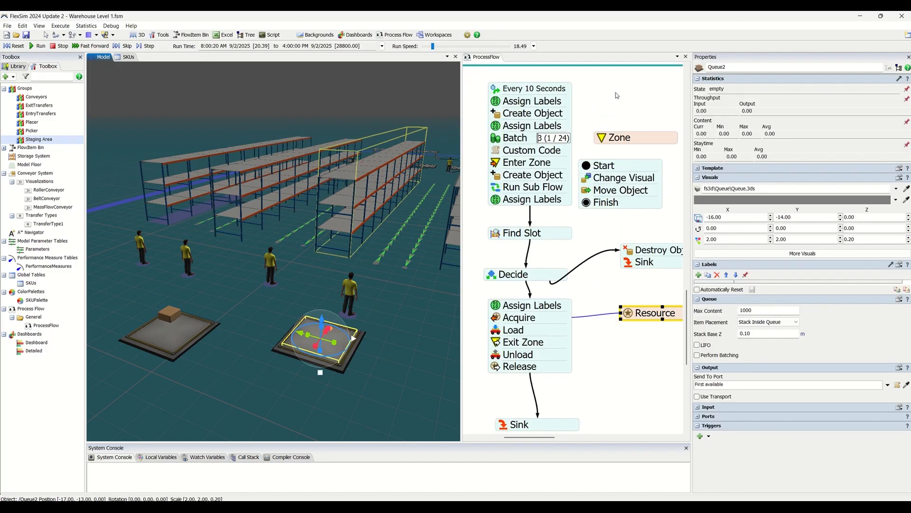
{"action": "scroll", "coordinate": [602, 91], "scroll_direction": "down", "scroll_amount": 3}
{"action": "scroll", "coordinate": [592, 91], "scroll_direction": "up", "scroll_amount": 1}
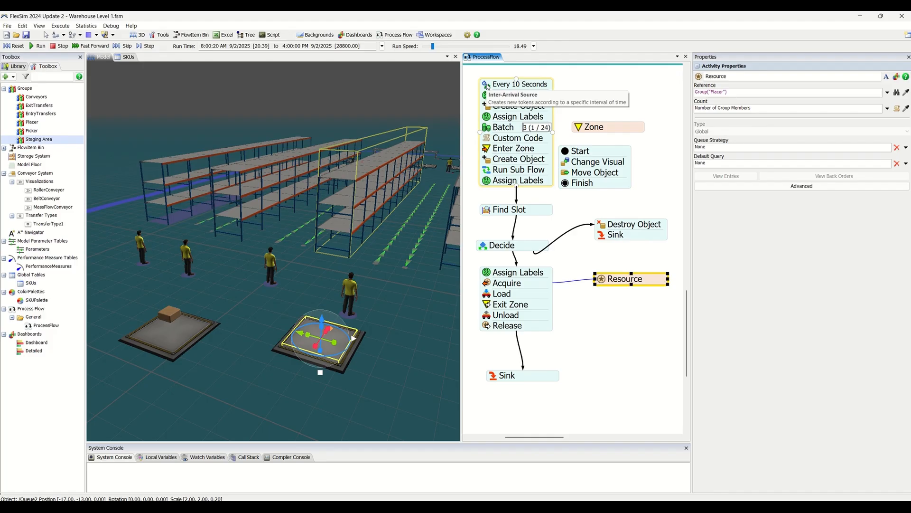
{"action": "double_click", "coordinate": [487, 86]}
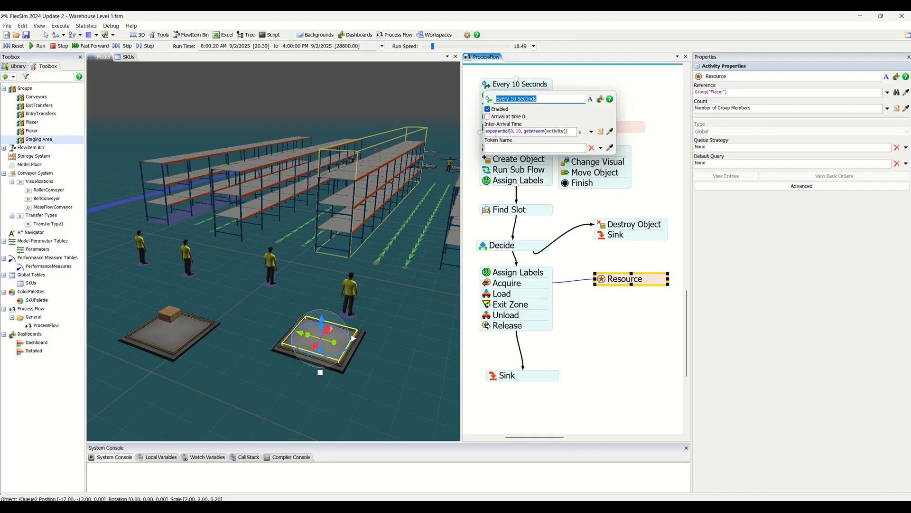
{"action": "double_click", "coordinate": [496, 131]}
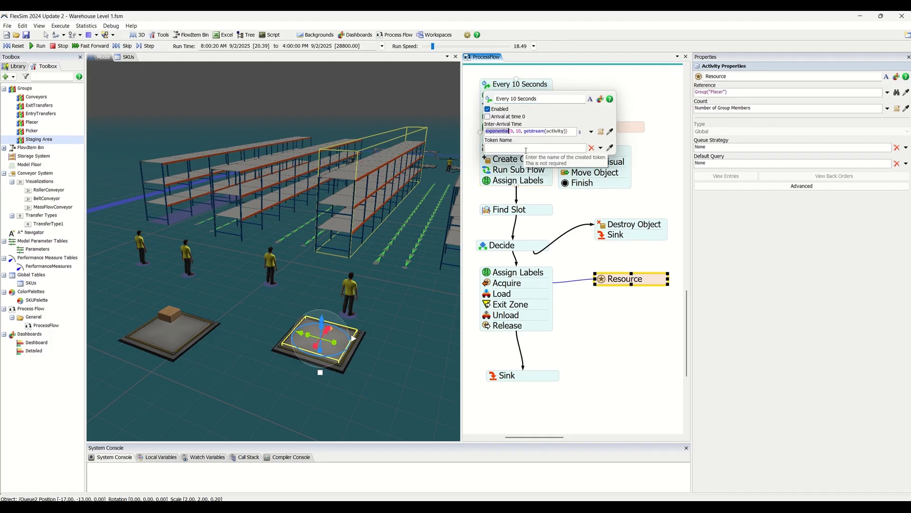
{"action": "left_click", "coordinate": [518, 132]}
{"action": "left_click", "coordinate": [581, 81]}
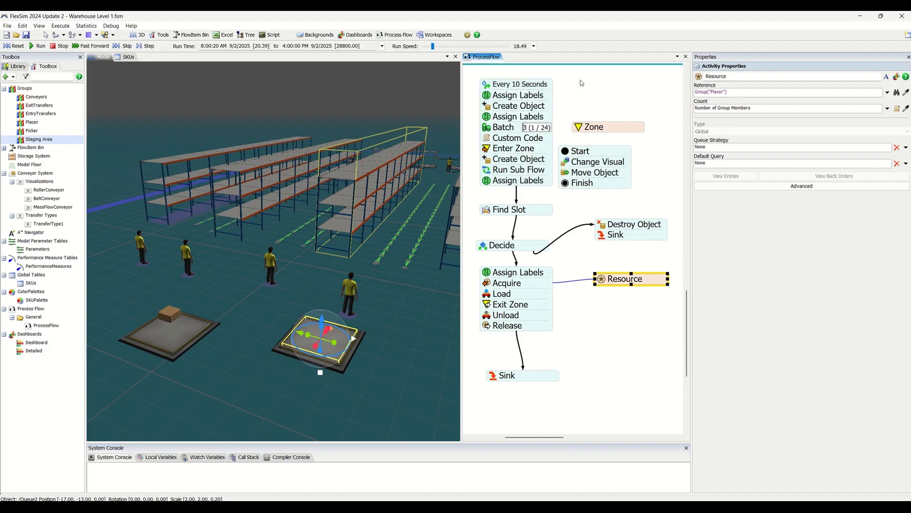
Step: Examine the lookup table and row expression that supply the SKU label in the first Assign Labels activity
{"action": "double_click", "coordinate": [487, 96]}
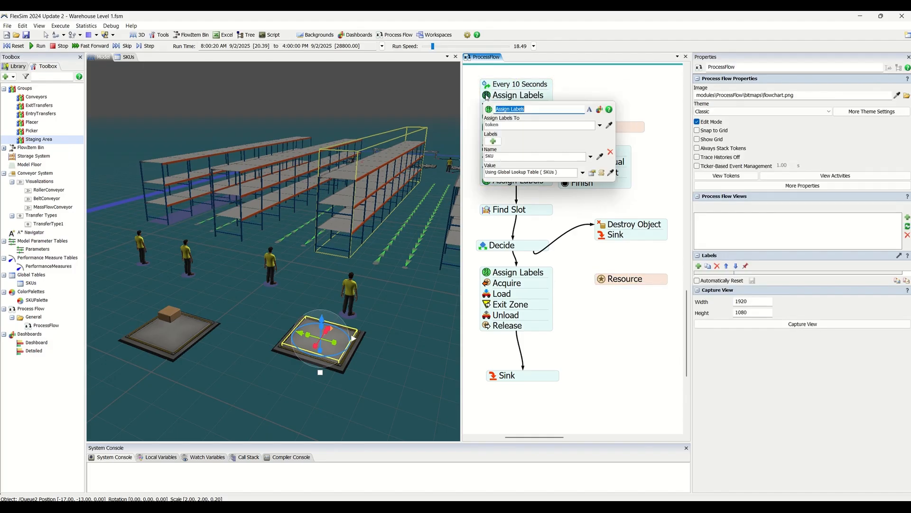
{"action": "left_click", "coordinate": [592, 173]}
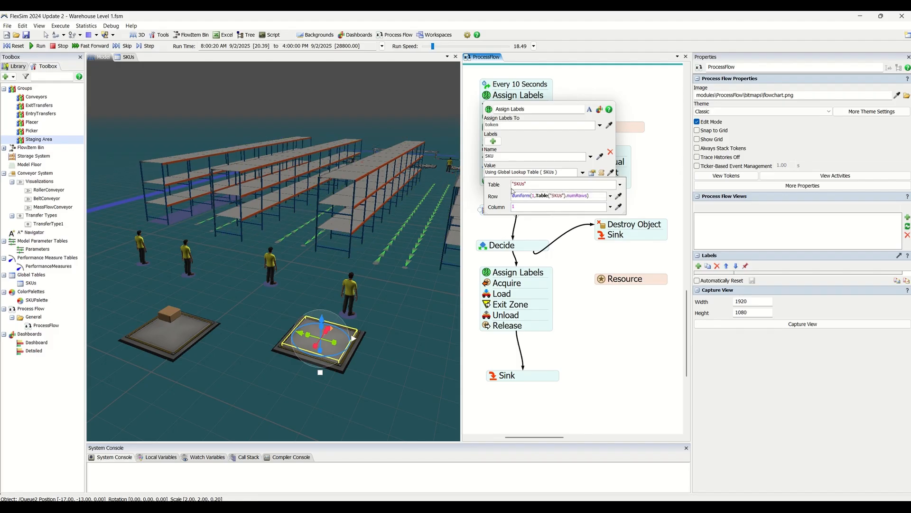
{"action": "double_click", "coordinate": [516, 196]}
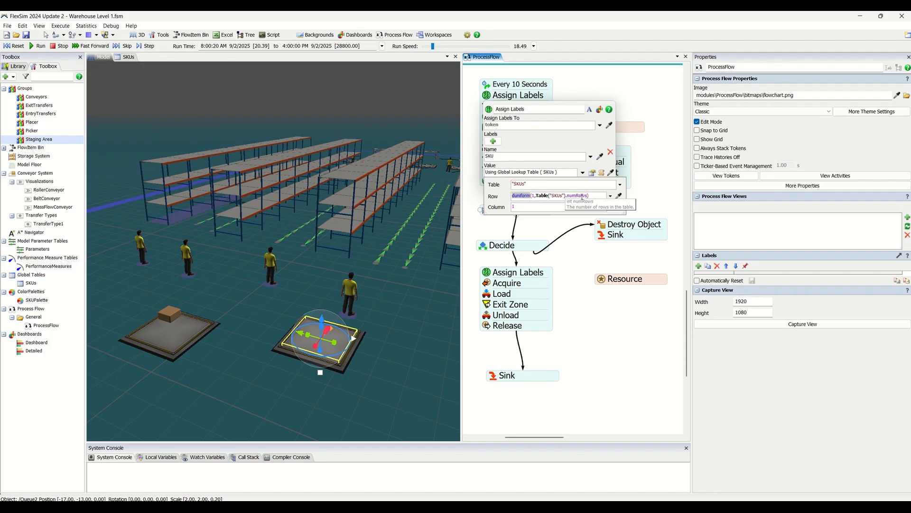
{"action": "left_click", "coordinate": [533, 196]}
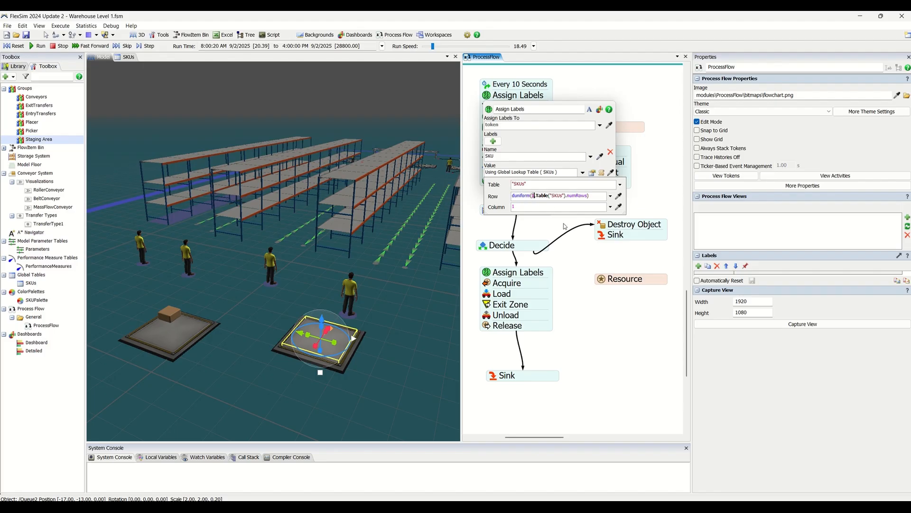
{"action": "left_click", "coordinate": [525, 195]}
{"action": "mouse_move", "coordinate": [525, 196]}
Step: Review the SKU column of the SKUs table row by row
{"action": "left_click", "coordinate": [128, 56]}
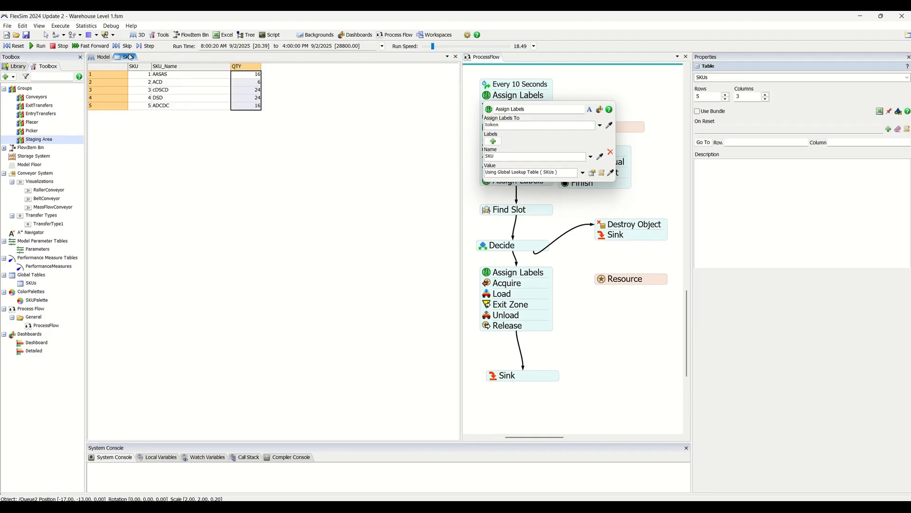
{"action": "left_click", "coordinate": [145, 69]}
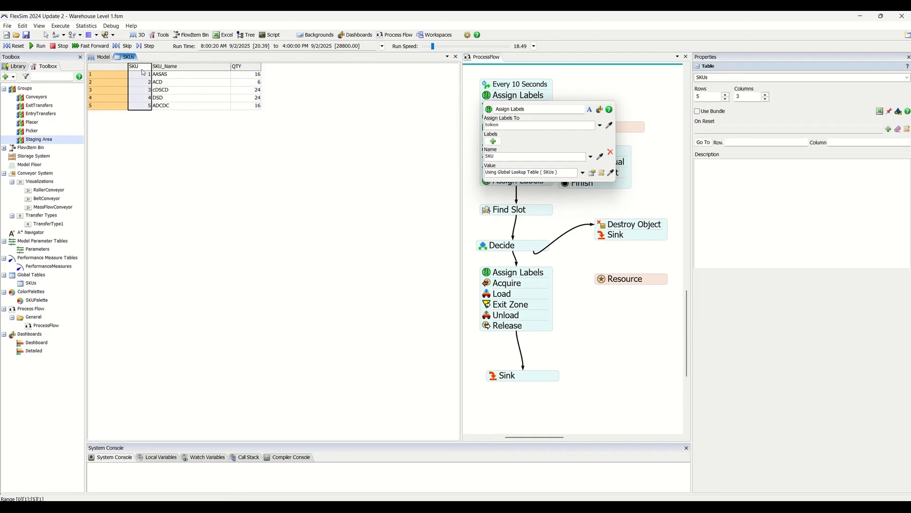
{"action": "left_click", "coordinate": [148, 76]}
{"action": "left_click", "coordinate": [148, 83]}
{"action": "left_click", "coordinate": [147, 90]}
{"action": "left_click", "coordinate": [146, 97]}
{"action": "left_click", "coordinate": [146, 116]}
{"action": "left_click", "coordinate": [473, 199]}
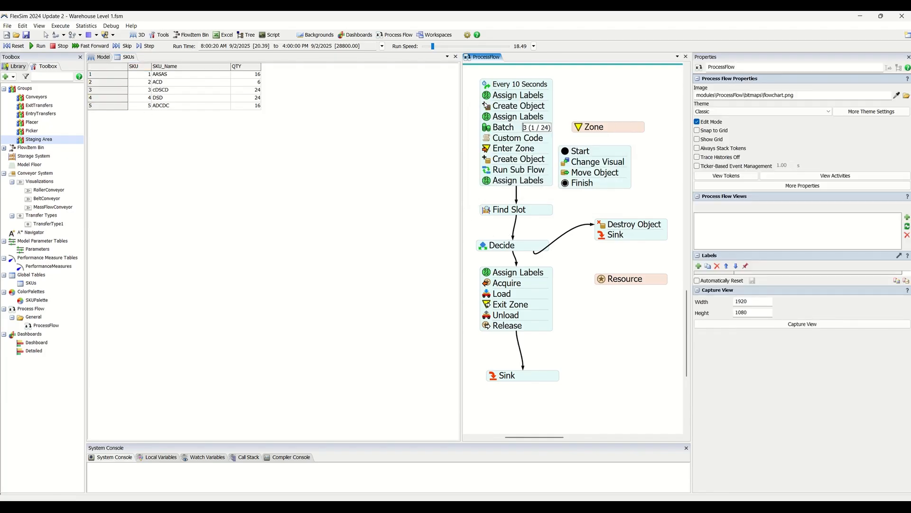
Step: Recheck the row expression and the SKU label name in the Assign Labels activity following the Every 10 Seconds source
{"action": "left_click", "coordinate": [485, 98]}
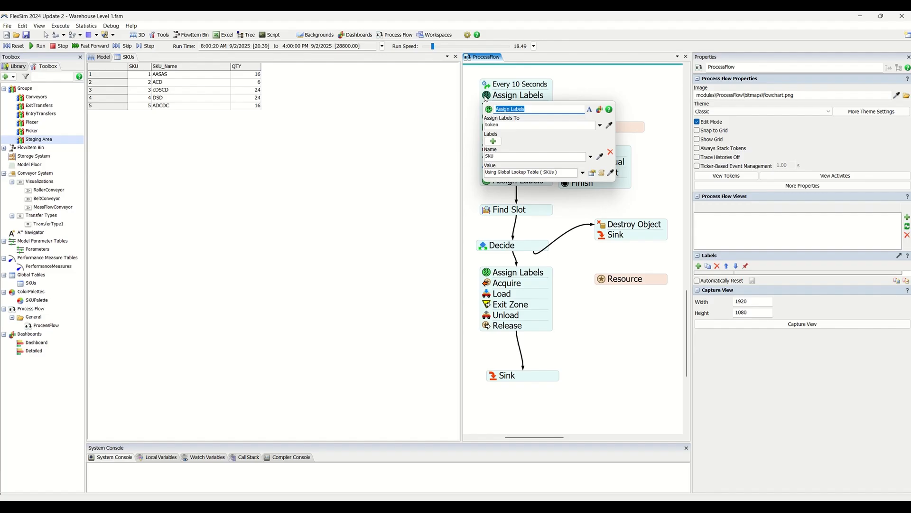
{"action": "left_click", "coordinate": [601, 172]}
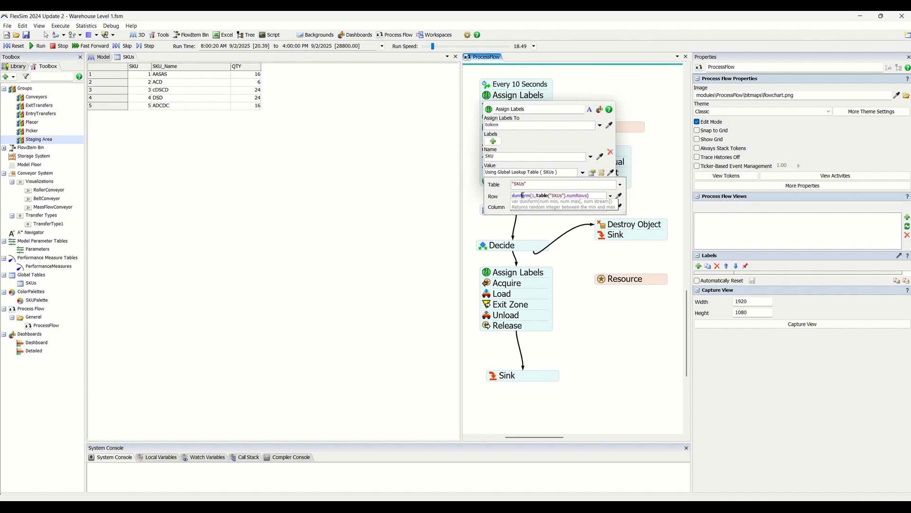
{"action": "left_click", "coordinate": [569, 96]}
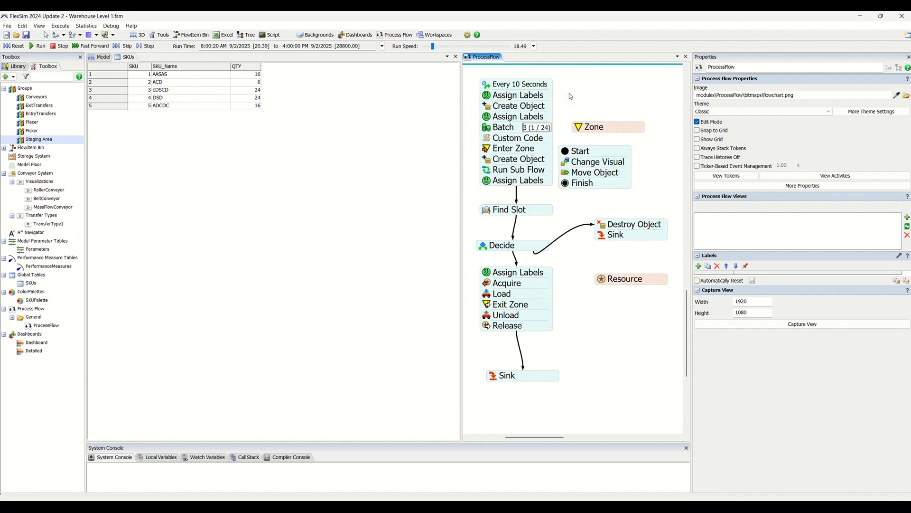
{"action": "left_click", "coordinate": [491, 110]}
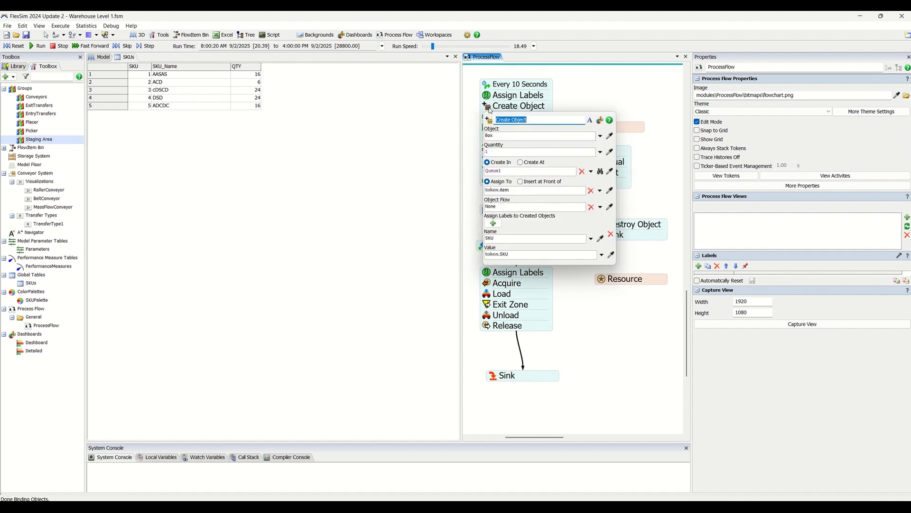
{"action": "left_click", "coordinate": [488, 95]}
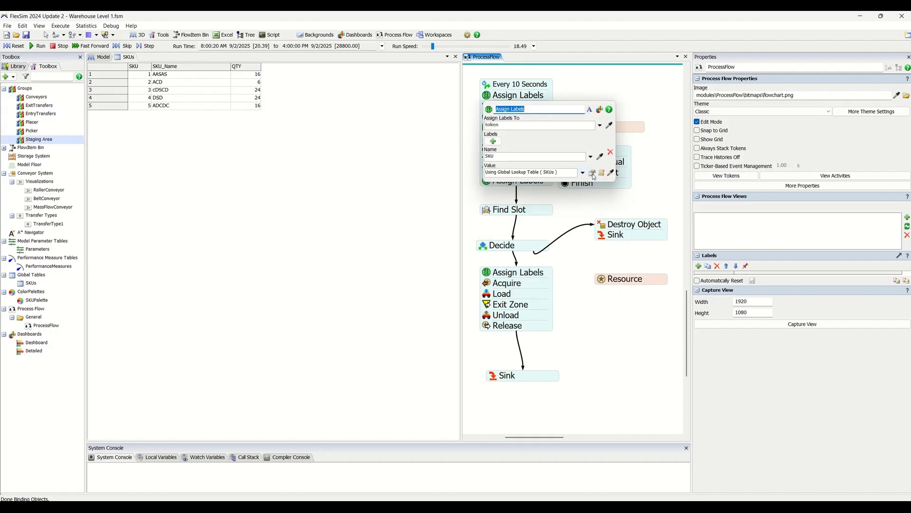
{"action": "left_click", "coordinate": [592, 174]}
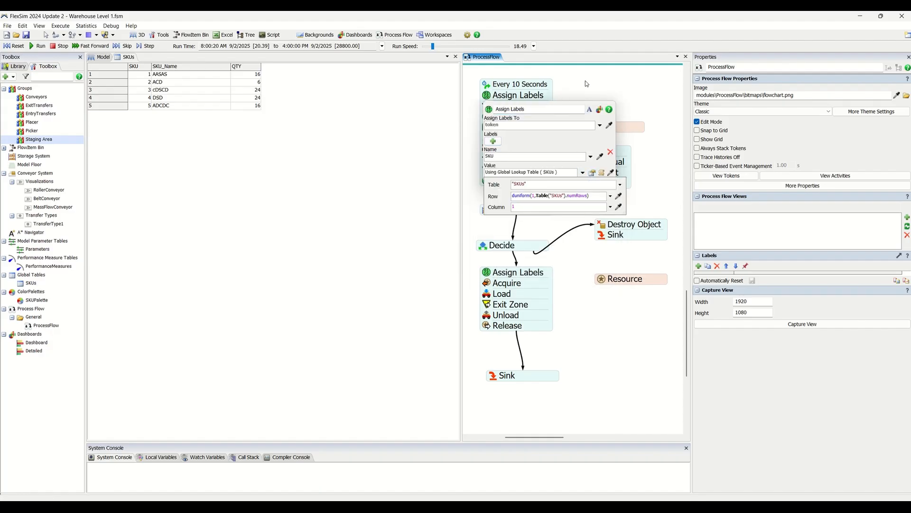
{"action": "left_click", "coordinate": [504, 158]}
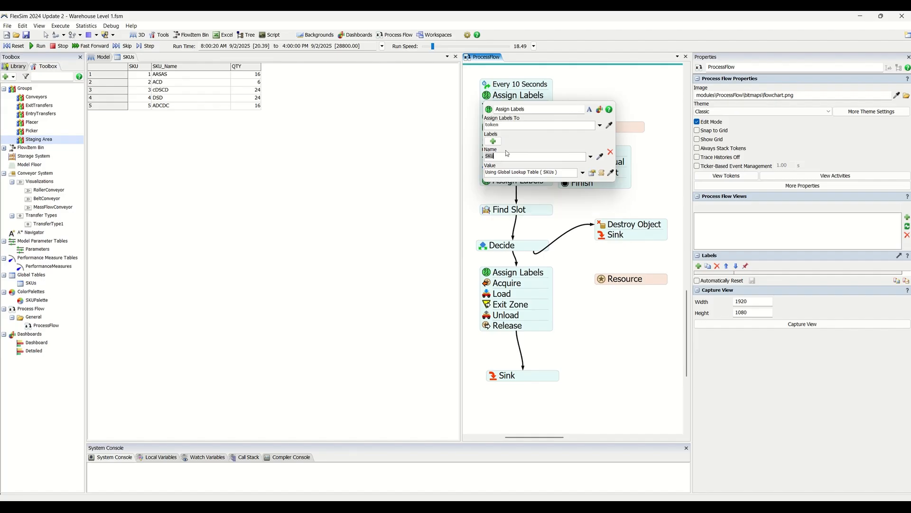
{"action": "left_click", "coordinate": [571, 87]}
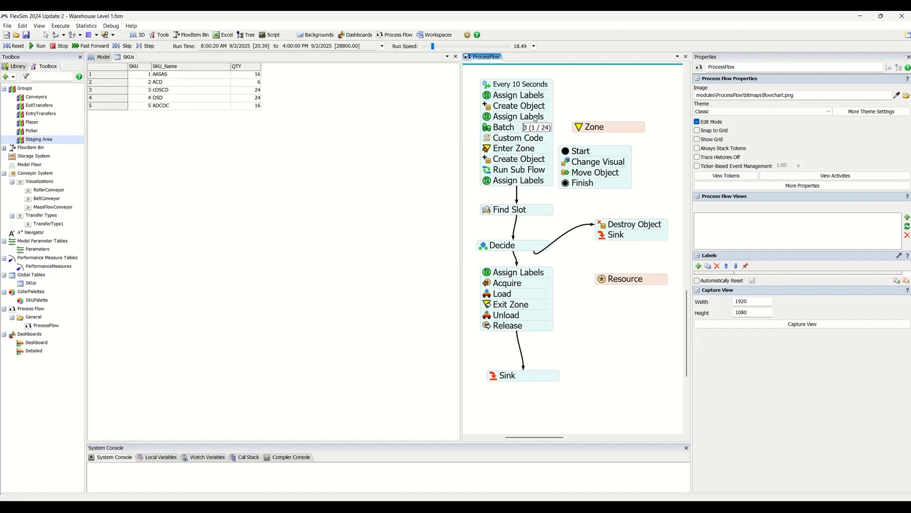
Step: Check which target the first Assign Labels activity assigns its SKU label to
{"action": "left_click", "coordinate": [488, 95]}
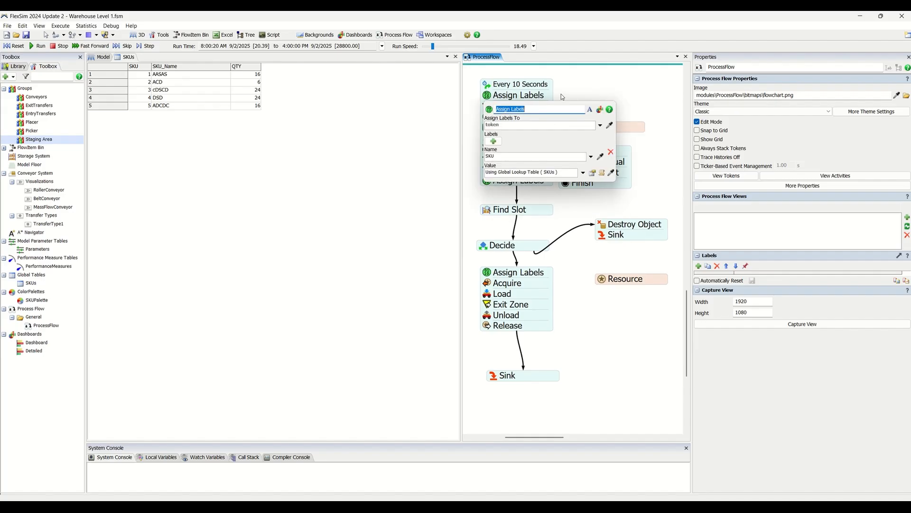
{"action": "left_click", "coordinate": [561, 94]}
{"action": "left_click", "coordinate": [487, 96]}
{"action": "left_click", "coordinate": [507, 126]}
{"action": "left_click", "coordinate": [577, 94]}
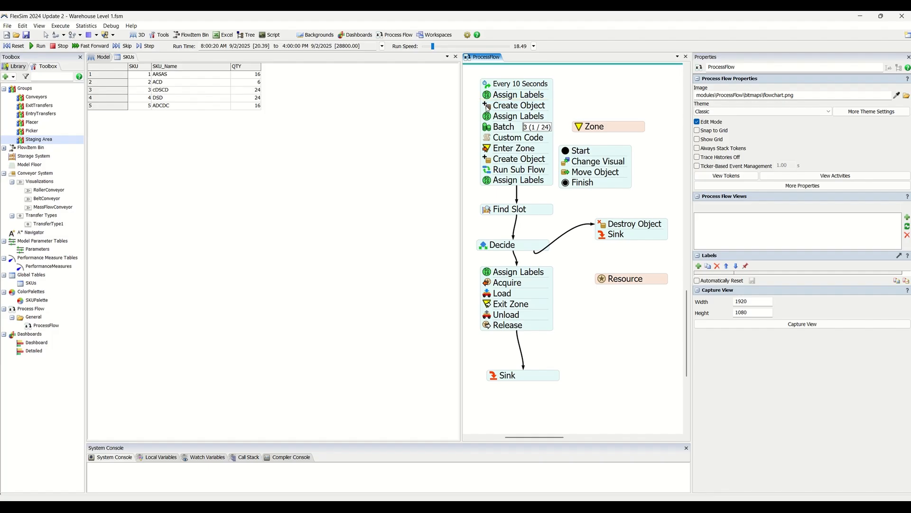
Step: Compare the first Create Object activity with the Assign Labels activity before it, and inspect its Object setting
{"action": "left_click", "coordinate": [488, 106]}
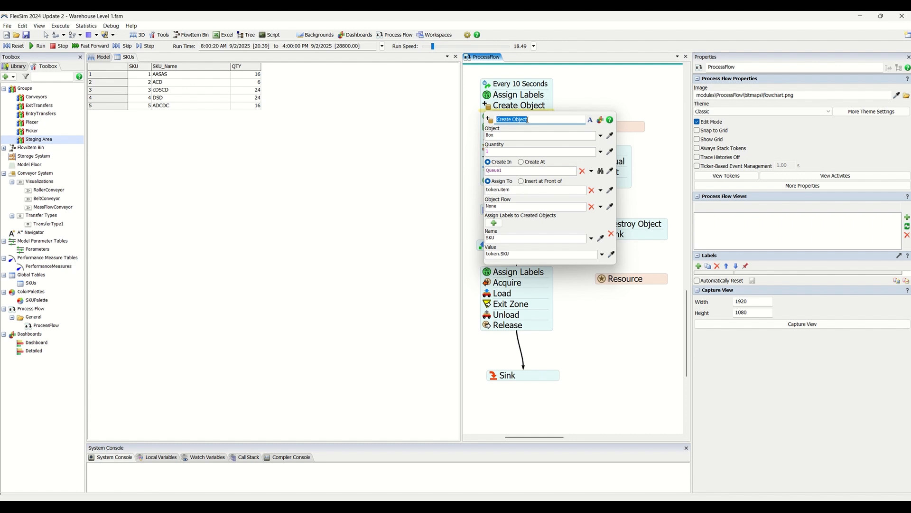
{"action": "double_click", "coordinate": [492, 98]}
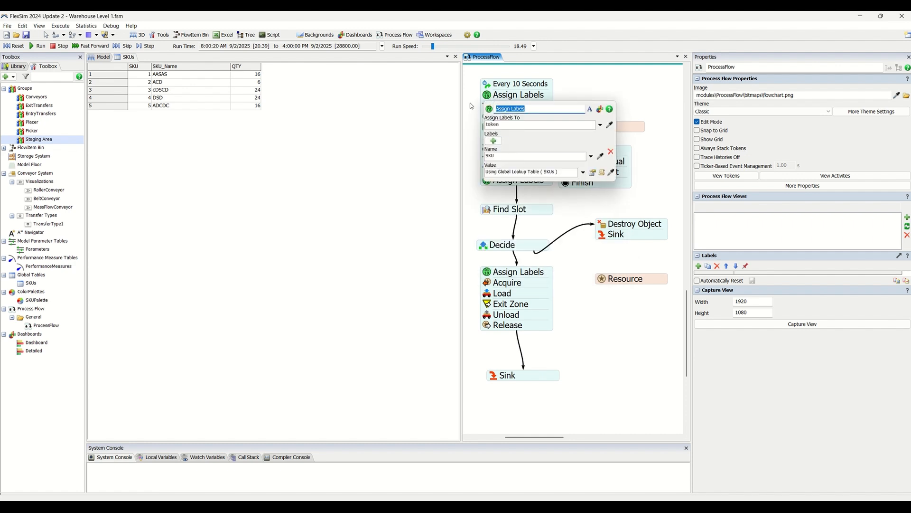
{"action": "double_click", "coordinate": [489, 106]}
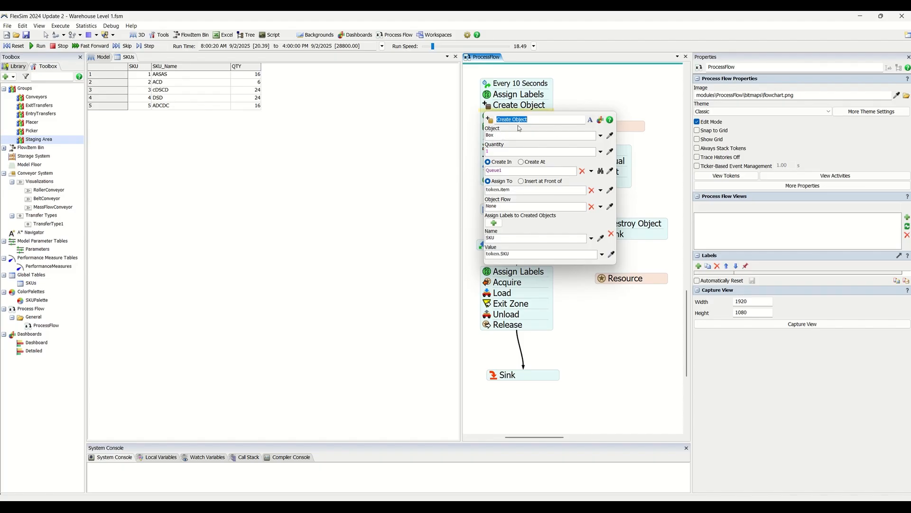
{"action": "left_click", "coordinate": [499, 139]}
Step: Examine the label name and value that Create Object assigns, and check the labels of the box in Queue1 in the 3D model
{"action": "left_click", "coordinate": [104, 57]}
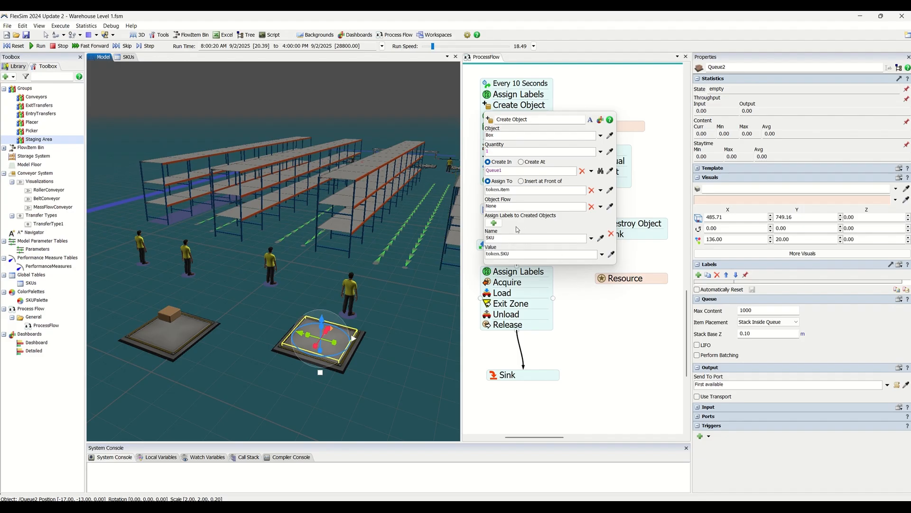
{"action": "left_click", "coordinate": [500, 237]}
{"action": "double_click", "coordinate": [501, 237]}
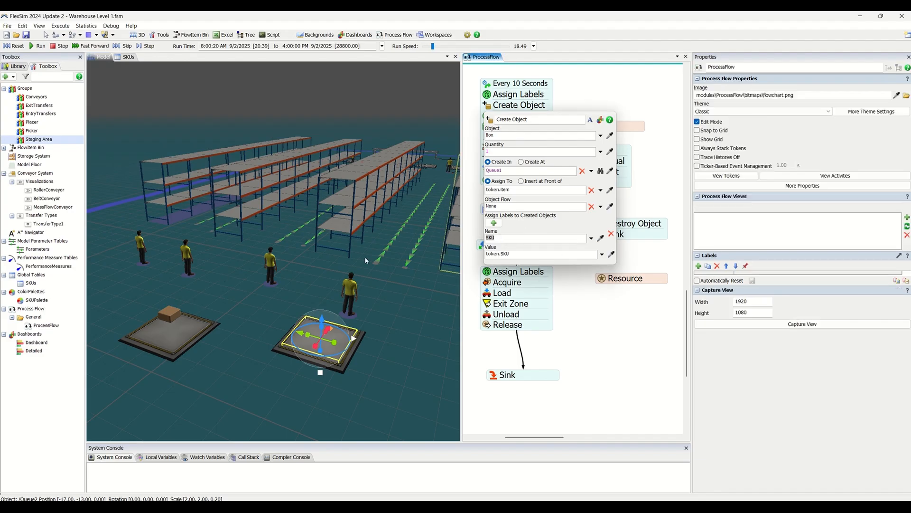
{"action": "key", "text": "Tab"}
{"action": "double_click", "coordinate": [495, 254]}
{"action": "left_click", "coordinate": [516, 256]}
{"action": "left_click", "coordinate": [581, 85]}
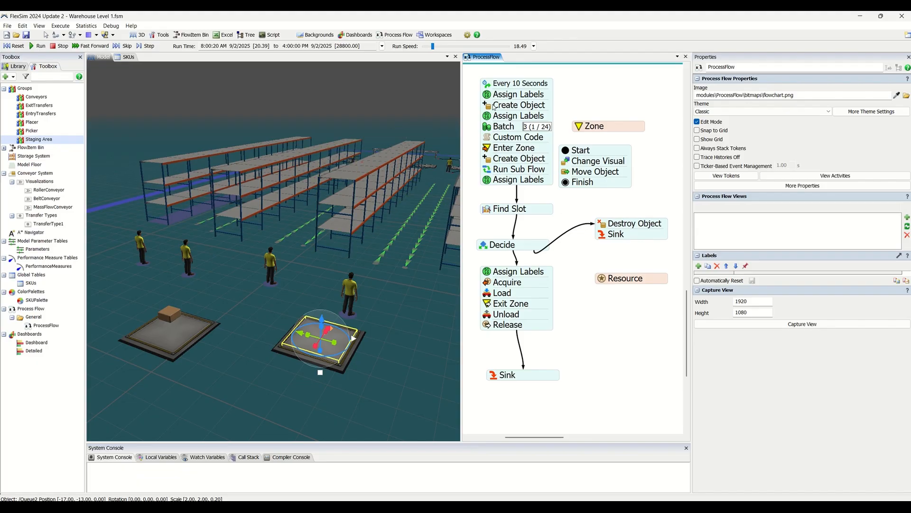
{"action": "left_click", "coordinate": [176, 318]}
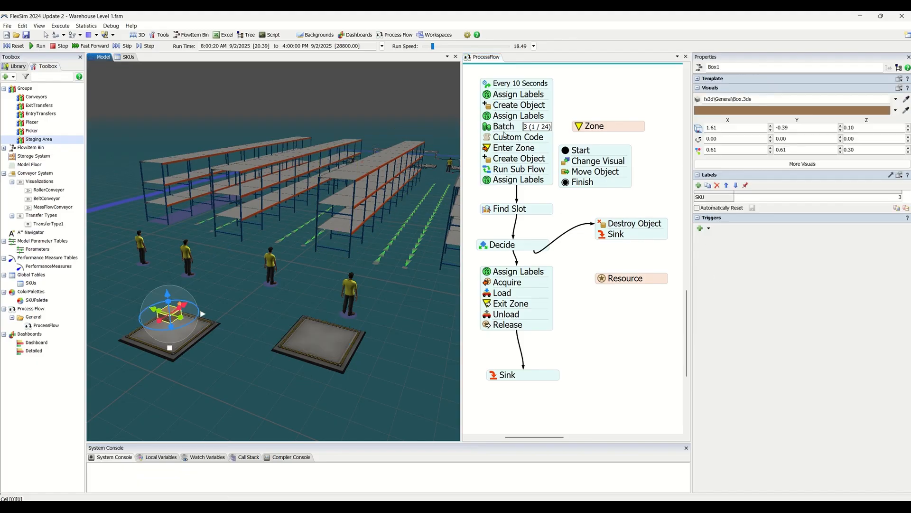
Step: Examine the palletizing_QTY label and its value expression in the Assign Labels activity after the first Create Object
{"action": "left_click", "coordinate": [492, 119]}
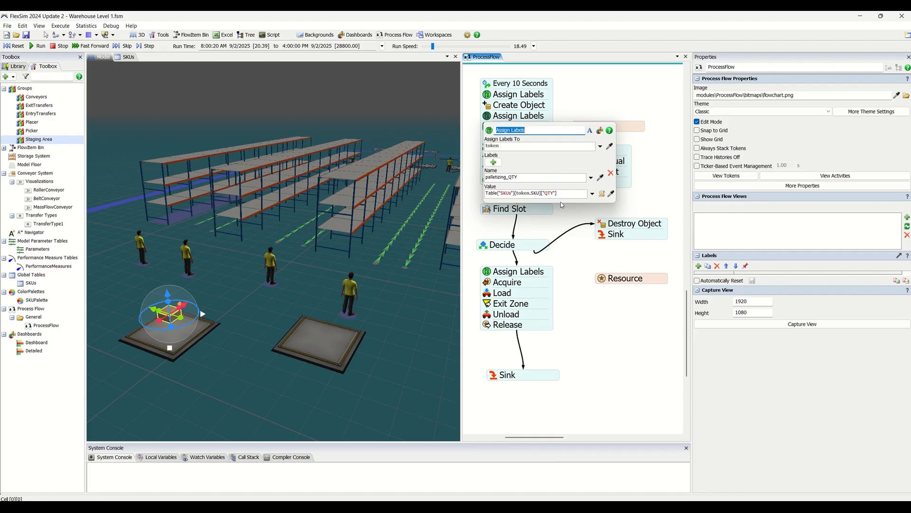
{"action": "double_click", "coordinate": [532, 177]}
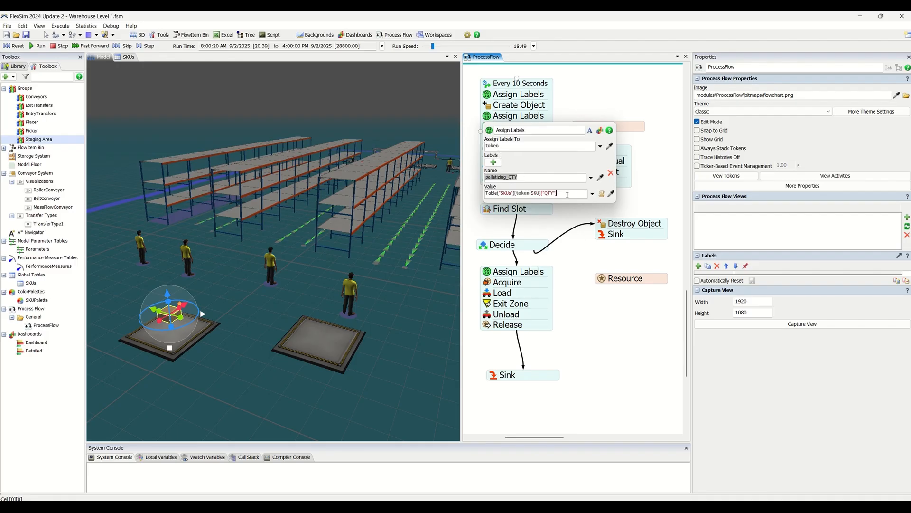
{"action": "left_click", "coordinate": [567, 195]}
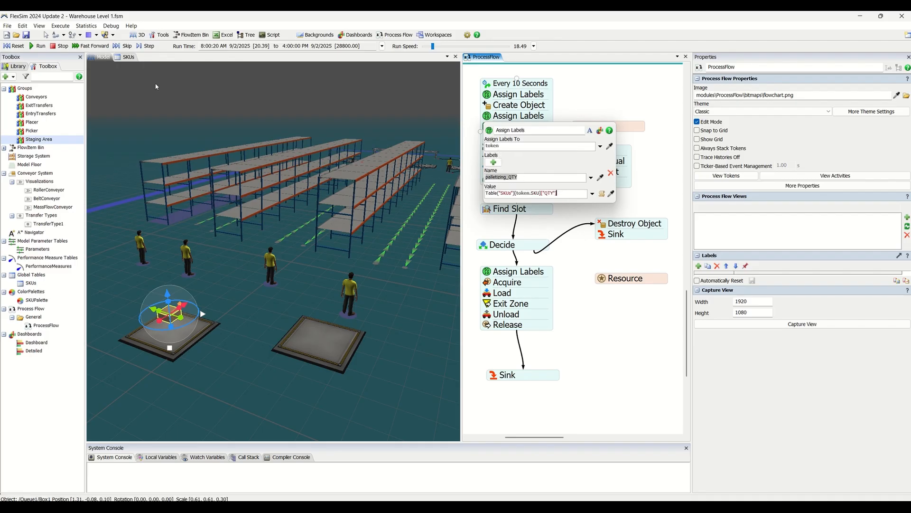
Step: Compare the palletizing_QTY value expression in the Assign Labels activity with the SKU and QTY columns of the SKUs table
{"action": "left_click", "coordinate": [124, 57]}
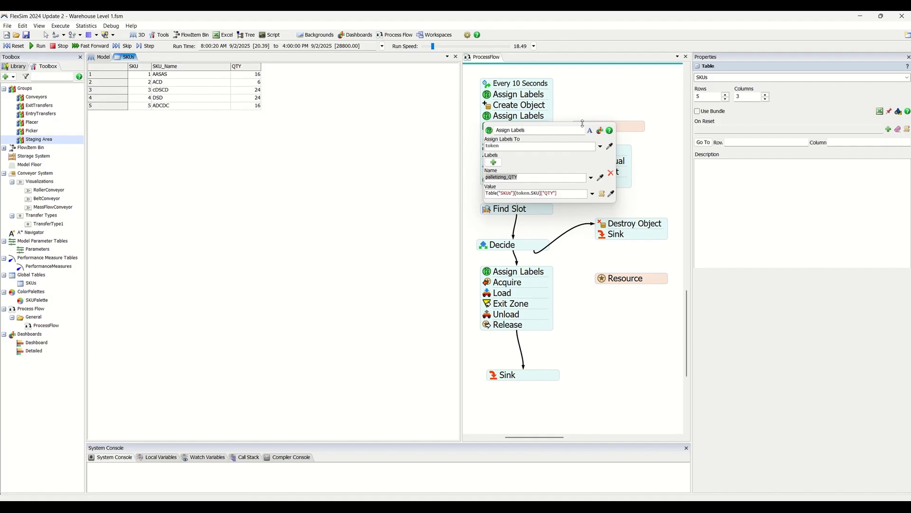
{"action": "left_click", "coordinate": [580, 182]}
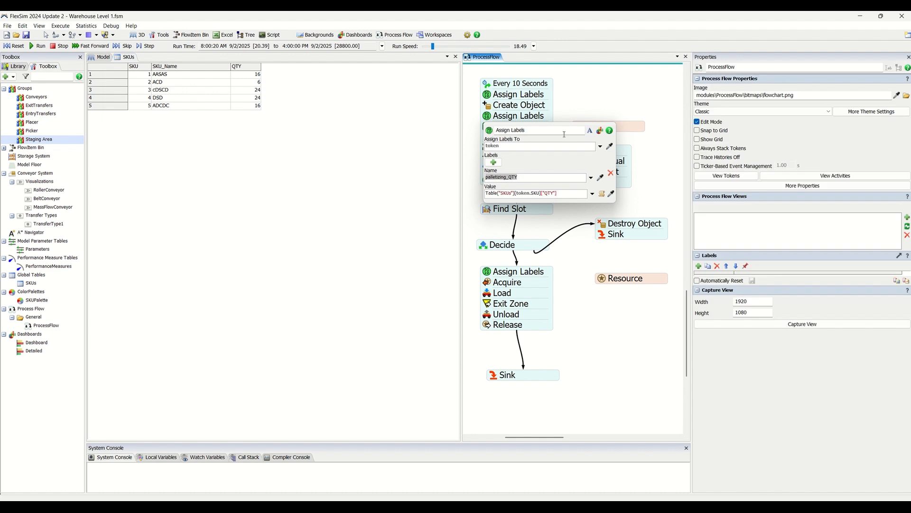
{"action": "double_click", "coordinate": [524, 193]}
{"action": "double_click", "coordinate": [549, 193]}
{"action": "double_click", "coordinate": [504, 194]}
{"action": "left_click", "coordinate": [612, 93]}
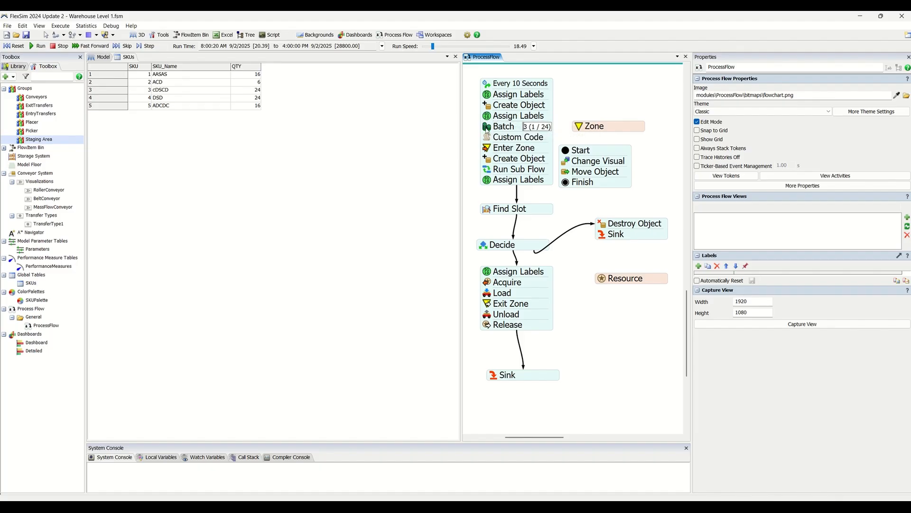
Step: Examine the Batch activity's Batch Quantity setting and compare its palletizing_QTY label with the QTY column of the SKUs table
{"action": "left_click", "coordinate": [487, 131]}
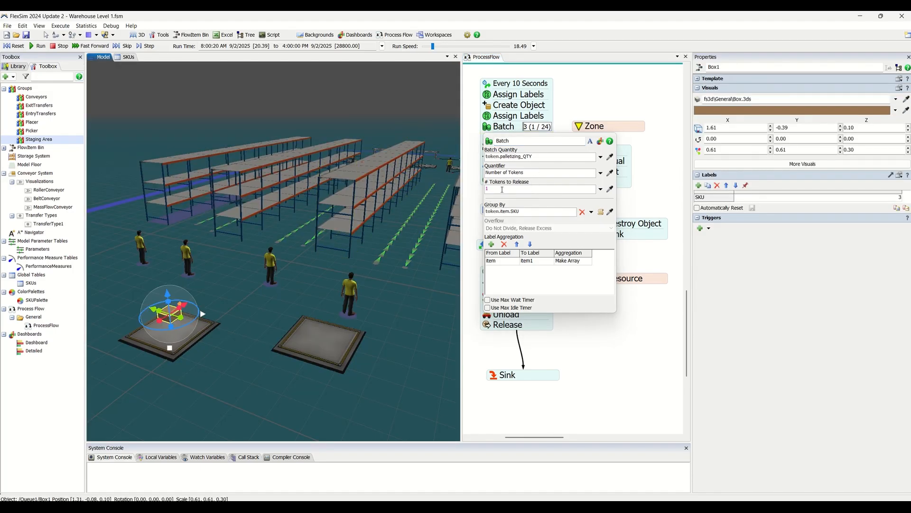
{"action": "left_click", "coordinate": [508, 157]}
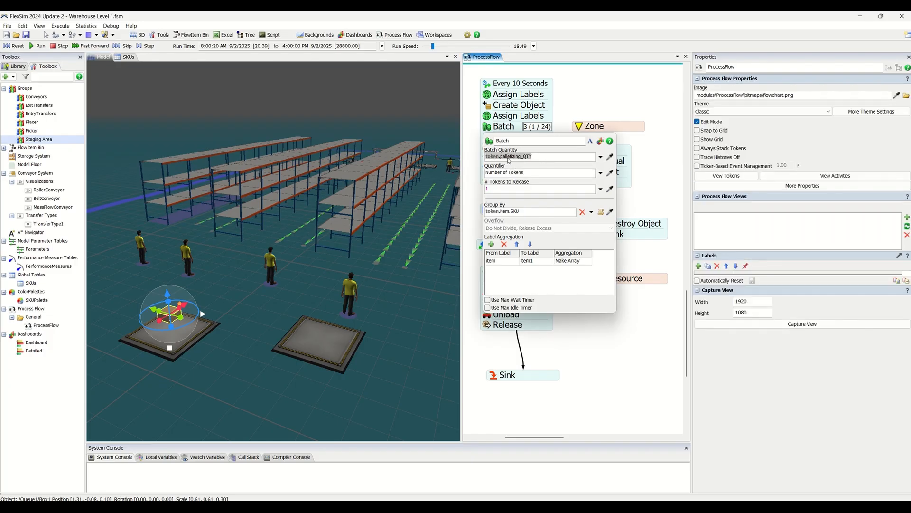
{"action": "double_click", "coordinate": [516, 159]}
{"action": "left_click", "coordinate": [127, 57]}
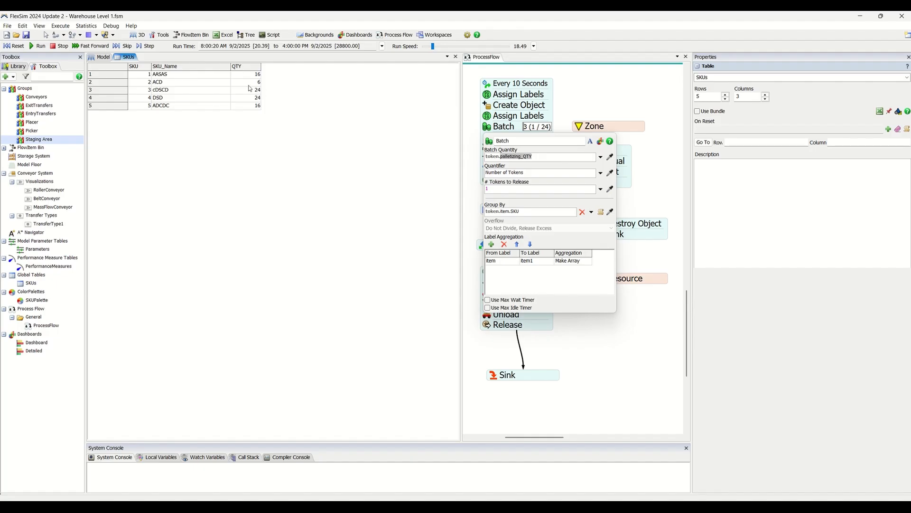
{"action": "left_click", "coordinate": [102, 57]}
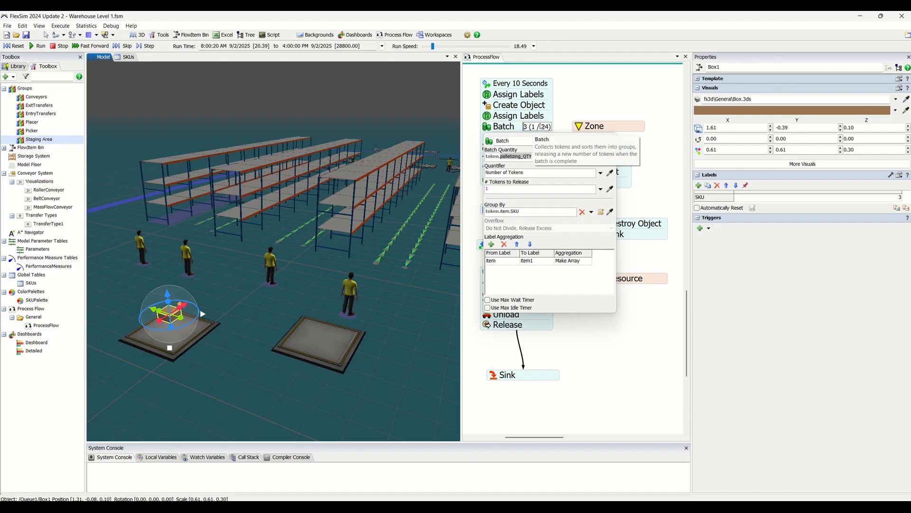
{"action": "left_click", "coordinate": [536, 156]}
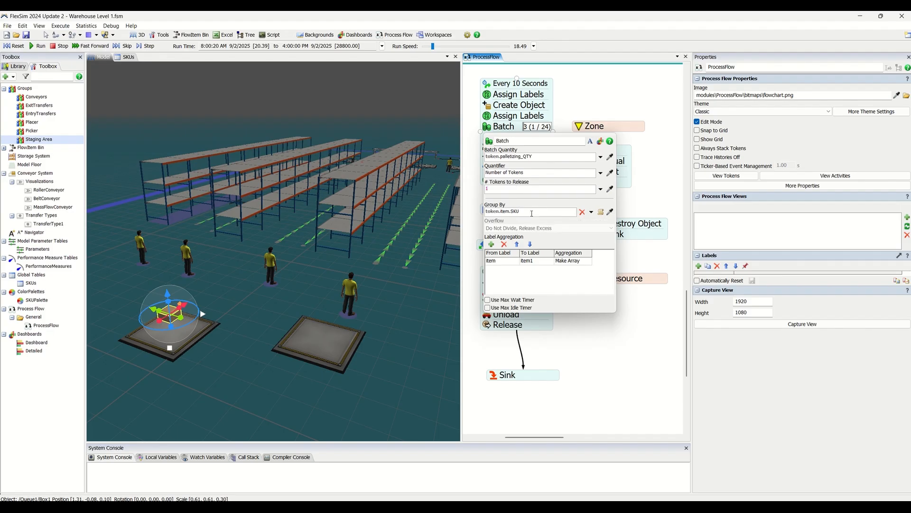
Step: Inspect the Batch activity's Group By expression and check the SKU entries in the SKUs table against it
{"action": "left_click_drag", "start_coordinate": [531, 213], "coordinate": [468, 200]}
{"action": "left_click", "coordinate": [549, 213]}
{"action": "double_click", "coordinate": [515, 211]}
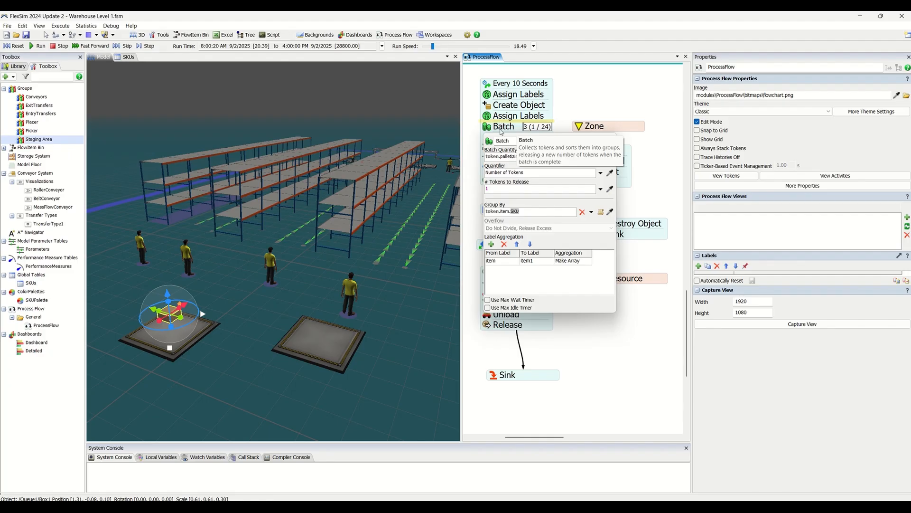
{"action": "left_click", "coordinate": [126, 57]}
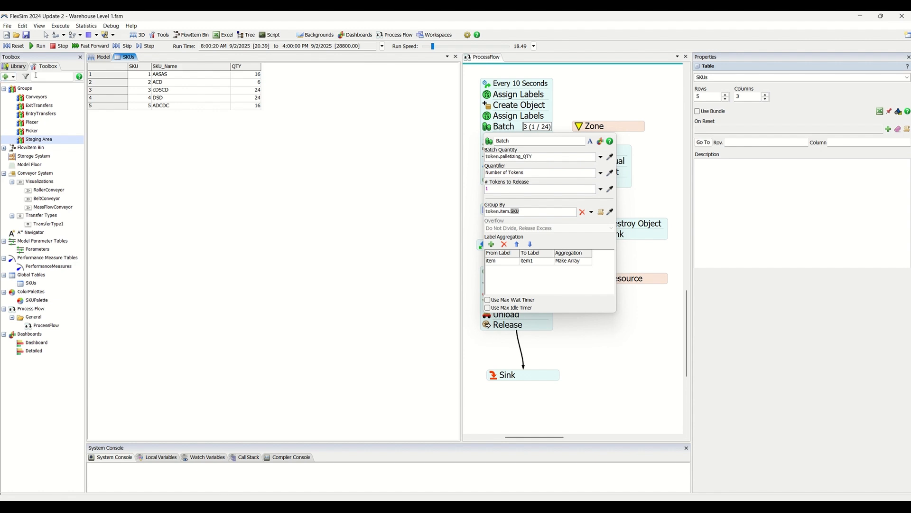
{"action": "left_click", "coordinate": [103, 58]}
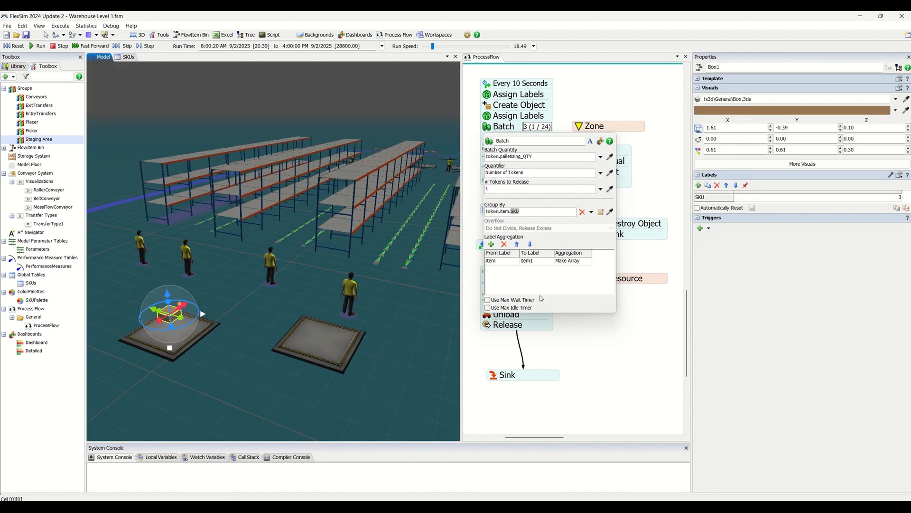
{"action": "left_click", "coordinate": [515, 269]}
{"action": "left_click", "coordinate": [524, 211]}
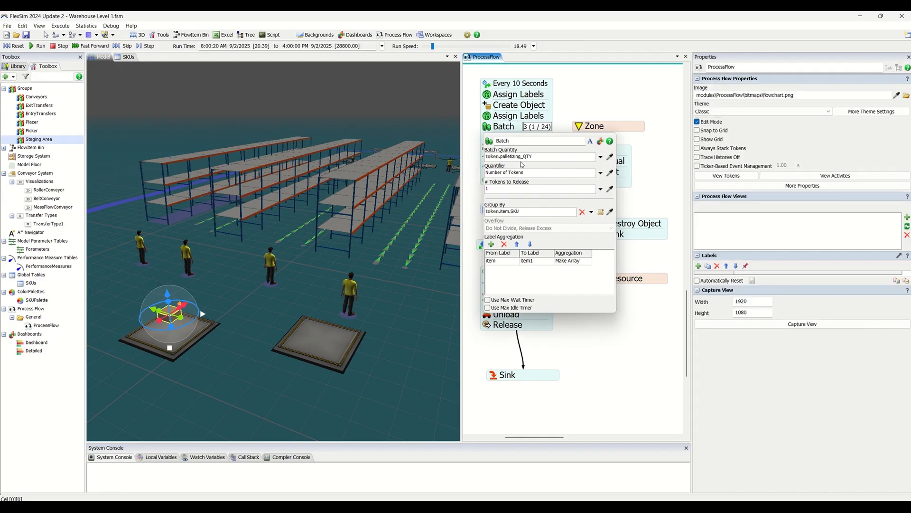
Step: Examine the From Label, To Label and Aggregation settings in the Batch activity's label aggregation
{"action": "left_click", "coordinate": [504, 262]}
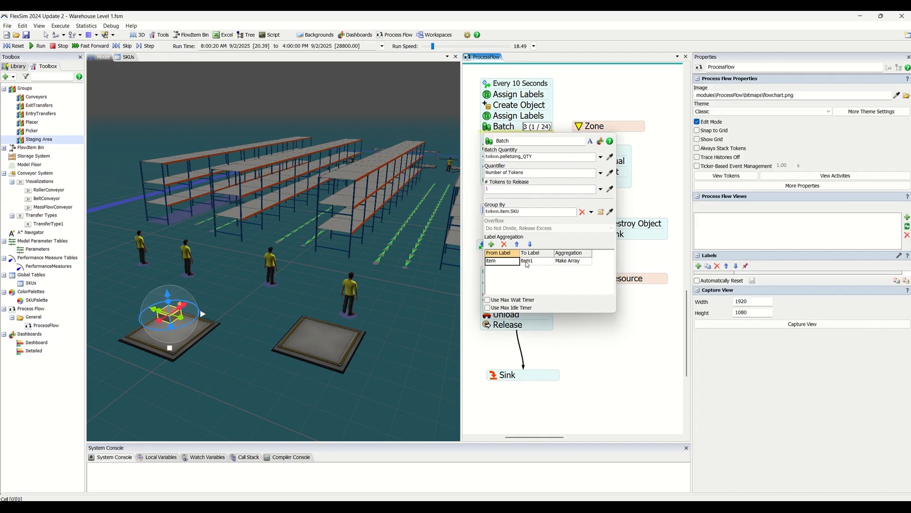
{"action": "left_click", "coordinate": [530, 262]}
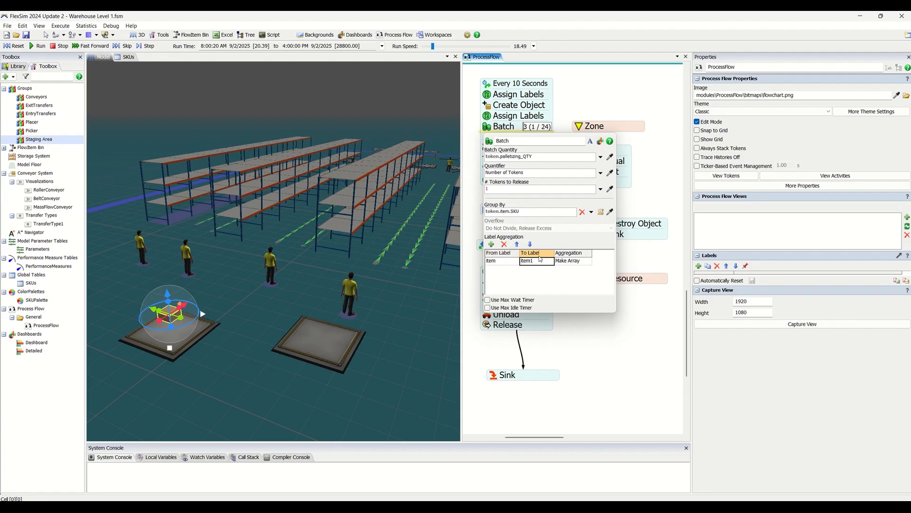
{"action": "left_click", "coordinate": [503, 262]}
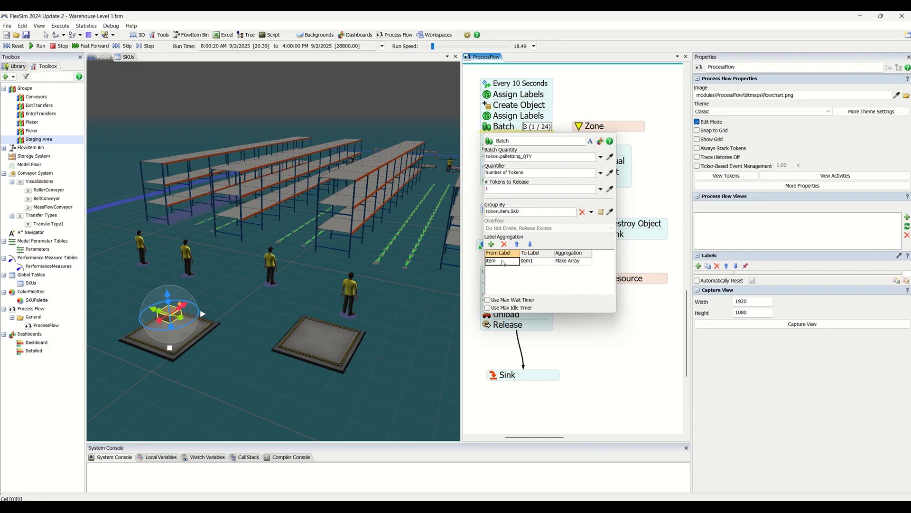
{"action": "left_click", "coordinate": [573, 263]}
{"action": "left_click", "coordinate": [576, 278]}
{"action": "left_click", "coordinate": [654, 191]}
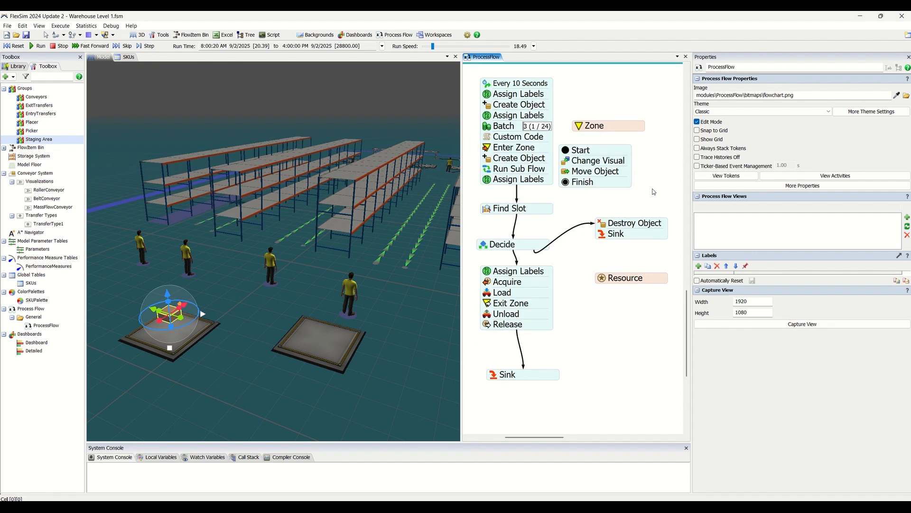
Step: Check the labels of the token waiting in the Batch activity against the label aggregation configured there
{"action": "left_click", "coordinate": [542, 127]}
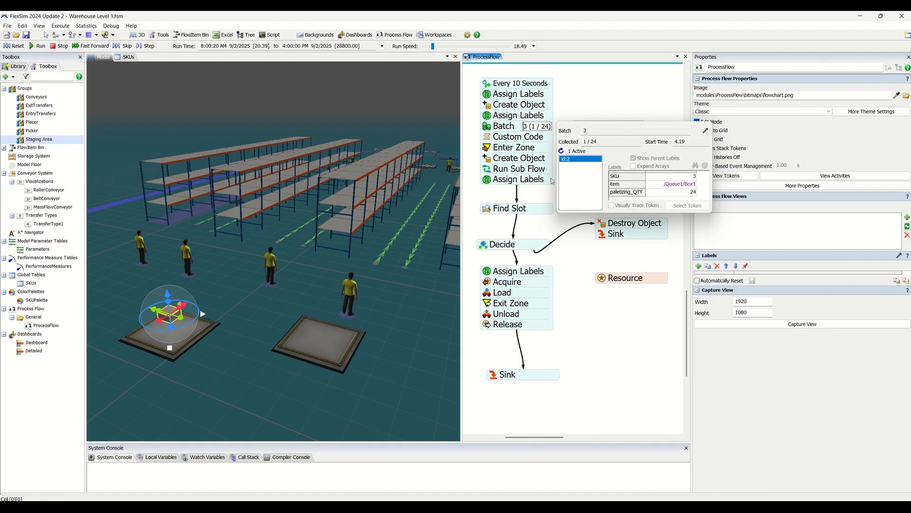
{"action": "left_click", "coordinate": [575, 104]}
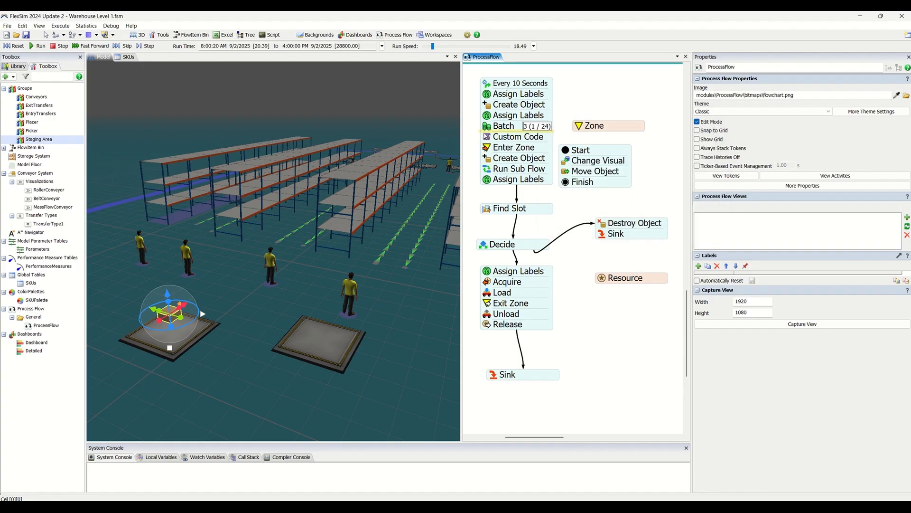
{"action": "double_click", "coordinate": [504, 126]}
{"action": "left_click", "coordinate": [502, 261]}
{"action": "left_click", "coordinate": [532, 262]}
{"action": "left_click", "coordinate": [573, 260]}
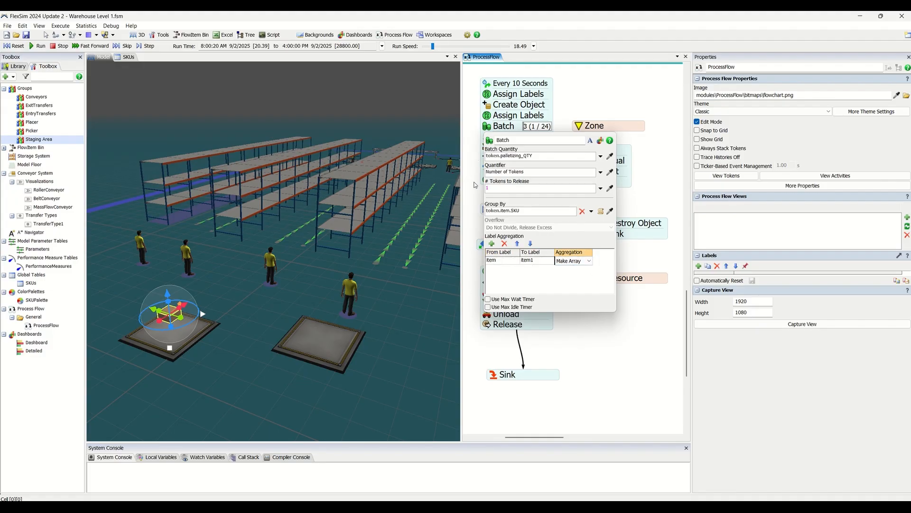
{"action": "left_click", "coordinate": [494, 125]}
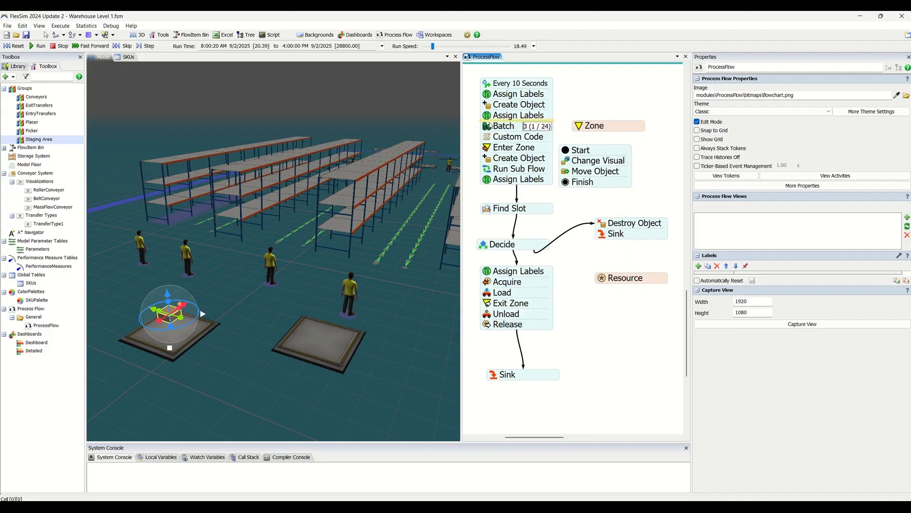
{"action": "left_click", "coordinate": [537, 128]}
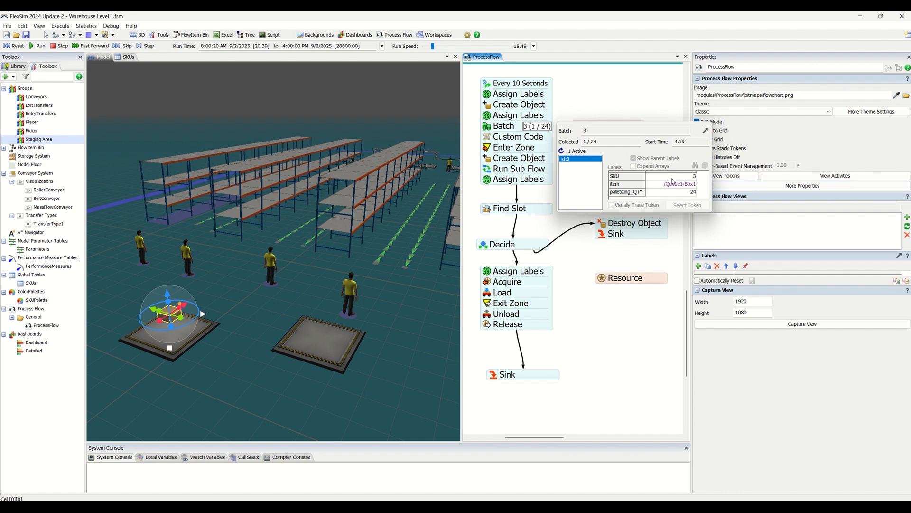
{"action": "double_click", "coordinate": [488, 127]}
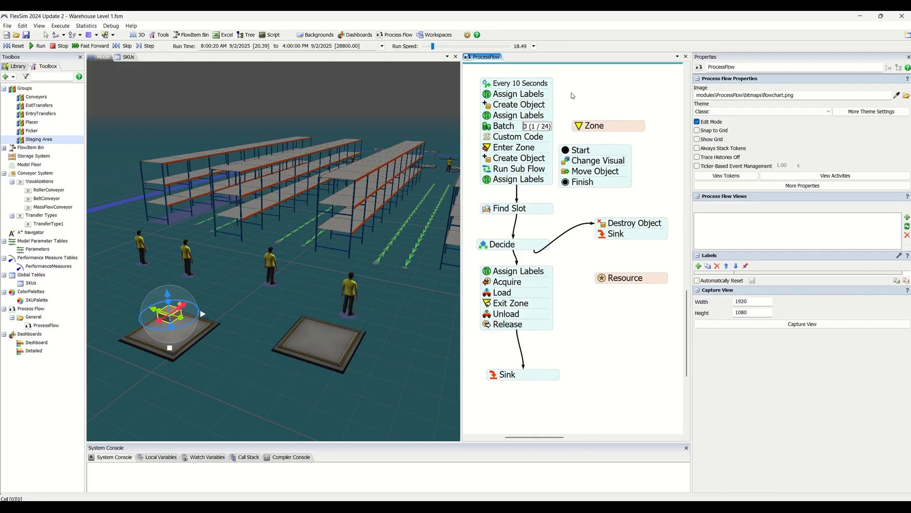
Step: View the code of the Custom Code activity and close it without changes
{"action": "double_click", "coordinate": [488, 137]}
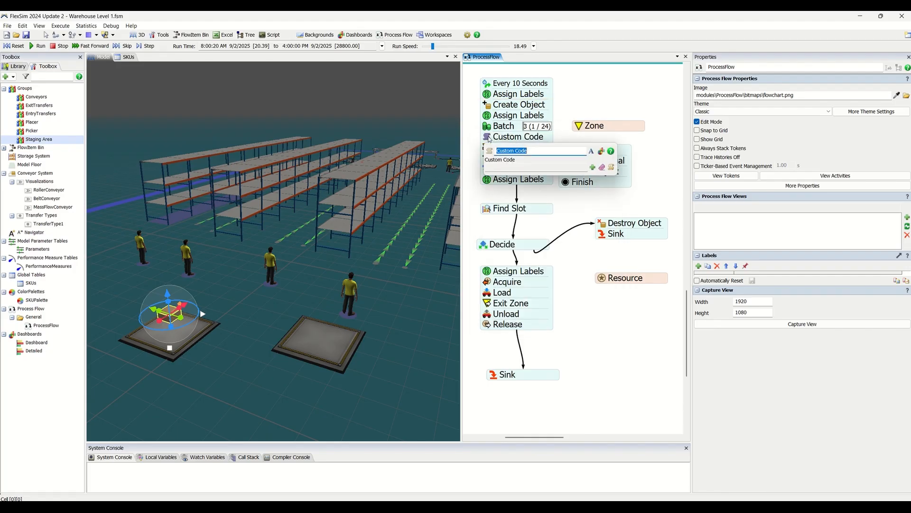
{"action": "left_click", "coordinate": [611, 168]}
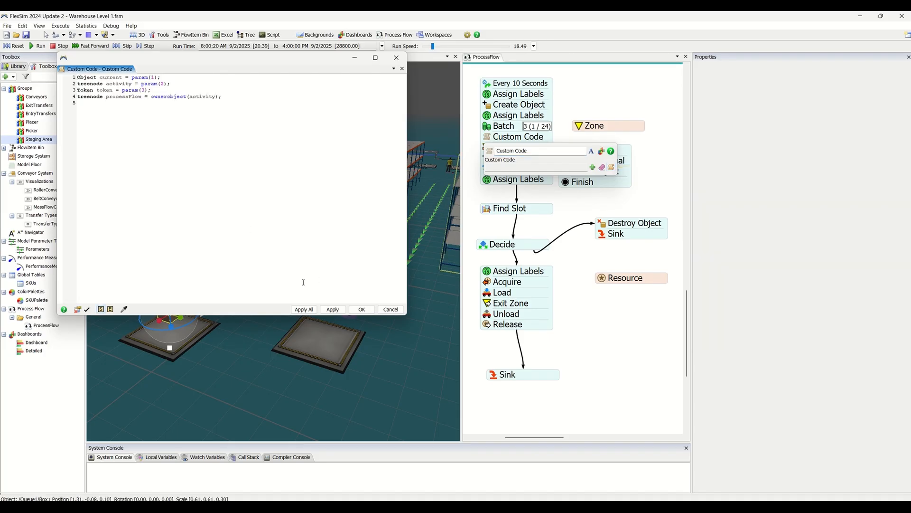
{"action": "left_click", "coordinate": [390, 309]}
{"action": "left_click", "coordinate": [595, 107]}
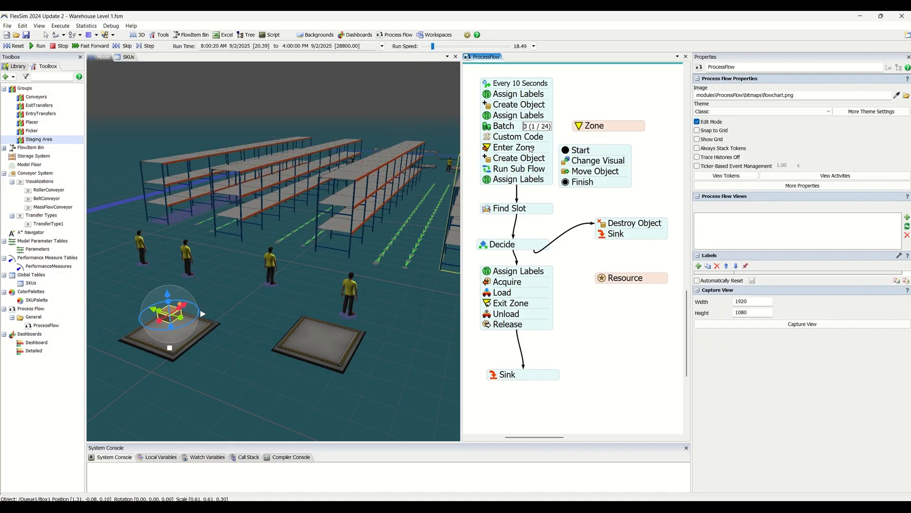
Step: Inspect the Enter Zone activity's zone reference and the maximum content setting of the Zone it uses
{"action": "left_click", "coordinate": [487, 150]}
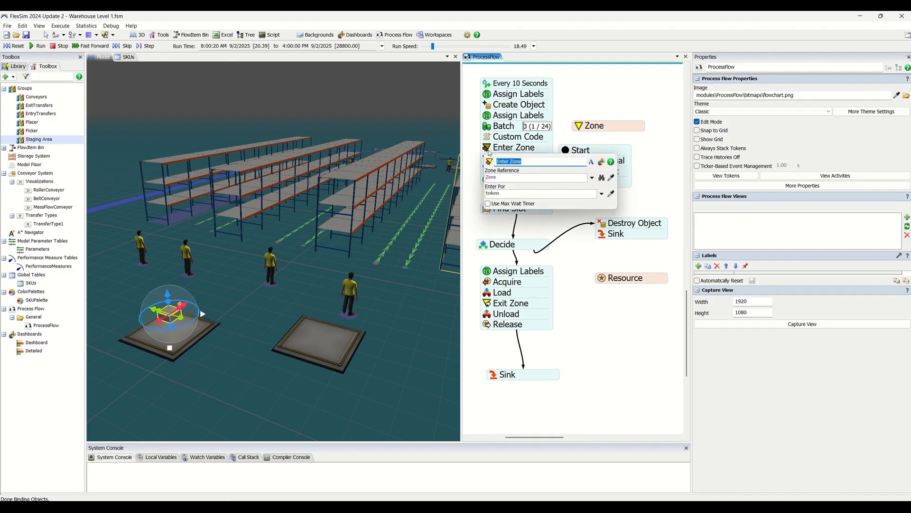
{"action": "left_click", "coordinate": [605, 127]}
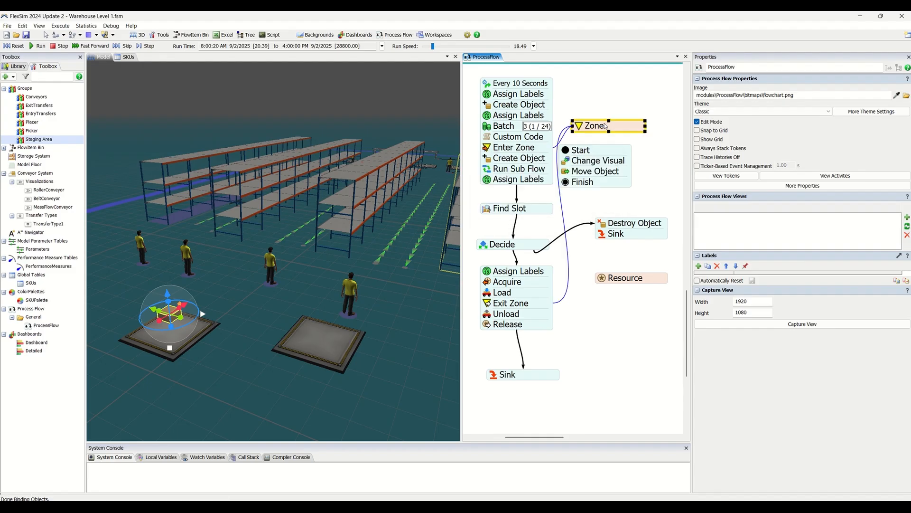
{"action": "left_click", "coordinate": [579, 131]}
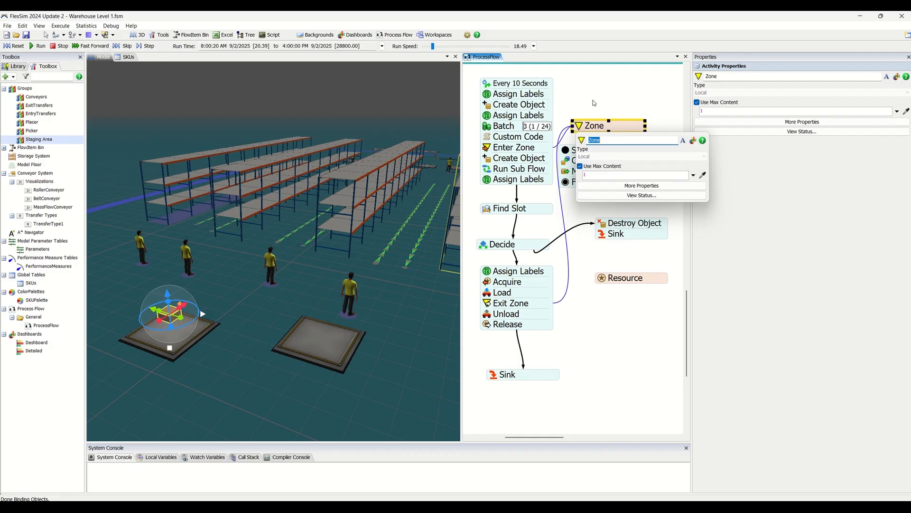
{"action": "left_click", "coordinate": [594, 103]}
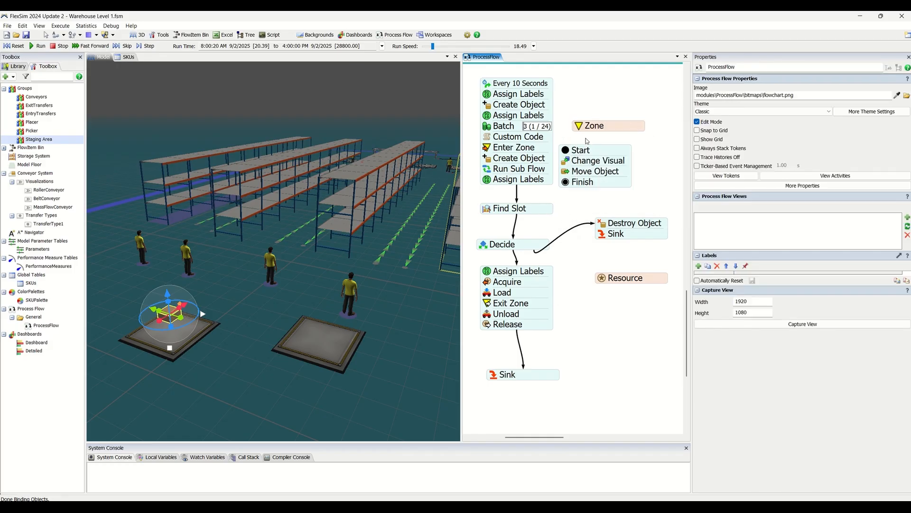
Step: Examine the object, destination queue and Assign To label in the Create Object activity after Enter Zone
{"action": "left_click", "coordinate": [488, 161]}
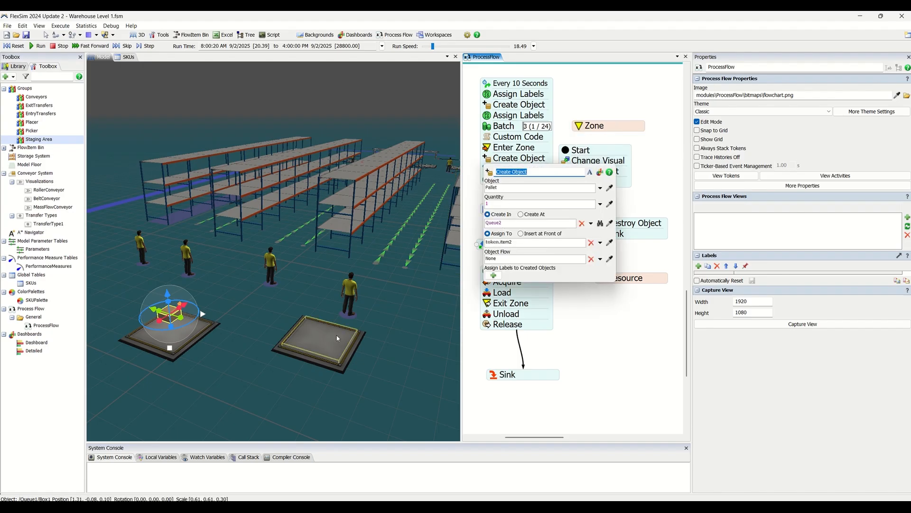
{"action": "left_click", "coordinate": [520, 241]}
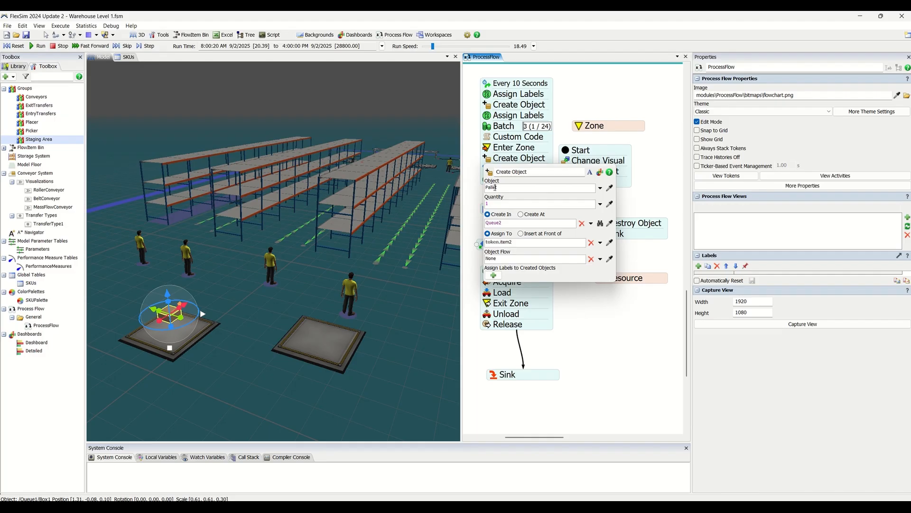
{"action": "double_click", "coordinate": [506, 242]}
{"action": "left_click", "coordinate": [586, 86]}
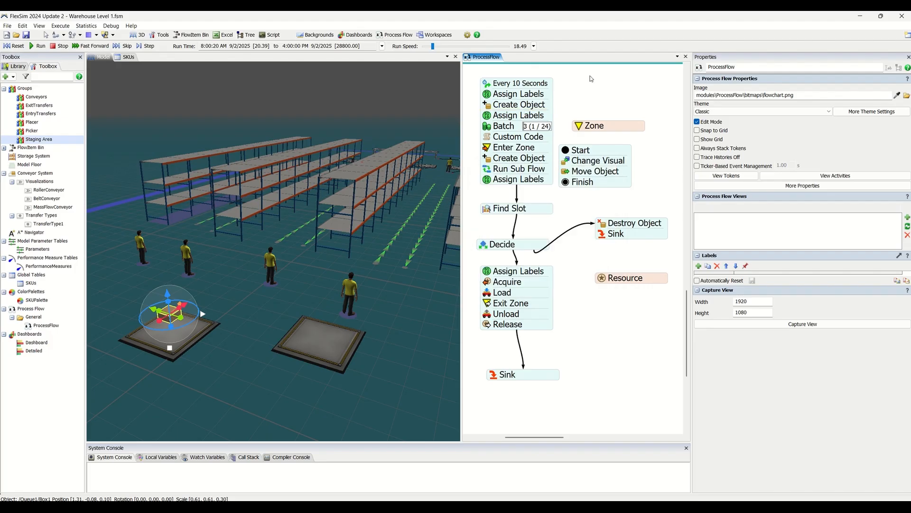
Step: Inspect the Run Sub Flow activity's destination, quantity and child label, and find the Sub Flow activities in the activity library
{"action": "left_click", "coordinate": [491, 171]}
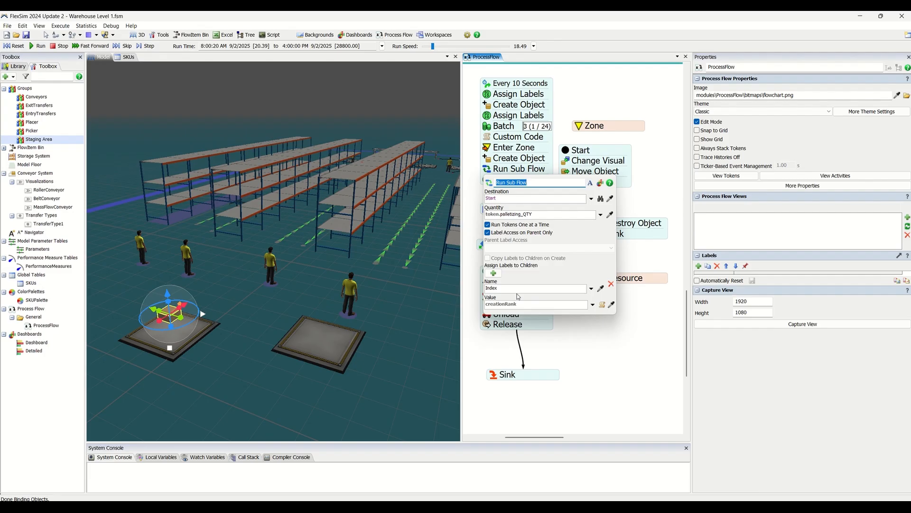
{"action": "double_click", "coordinate": [569, 357]}
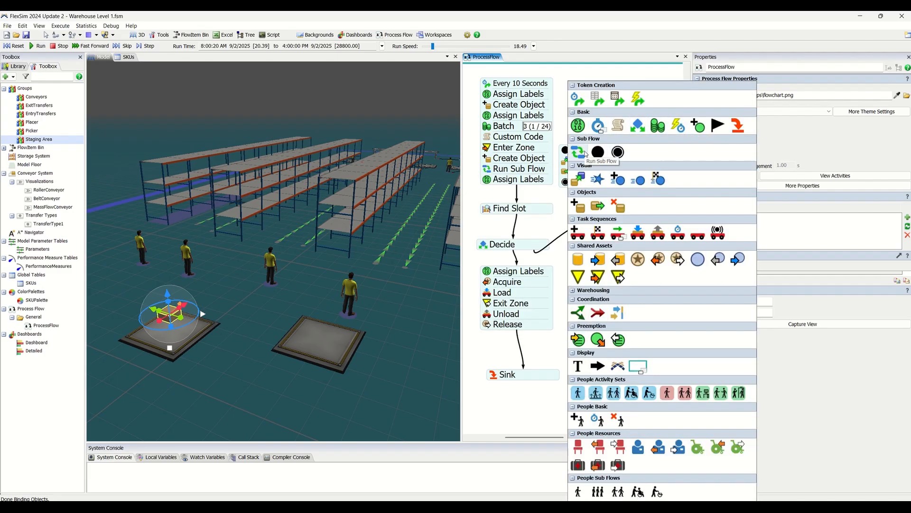
{"action": "left_click", "coordinate": [476, 157]}
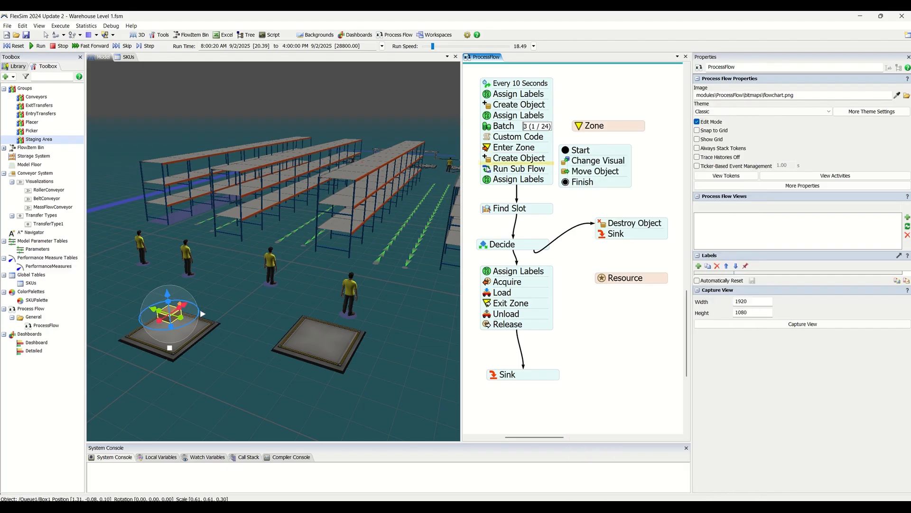
Step: Review how the Run Sub Flow activity sends tokens to its destination, including the quantity, execution options and the label assigned to children
{"action": "double_click", "coordinate": [487, 170]}
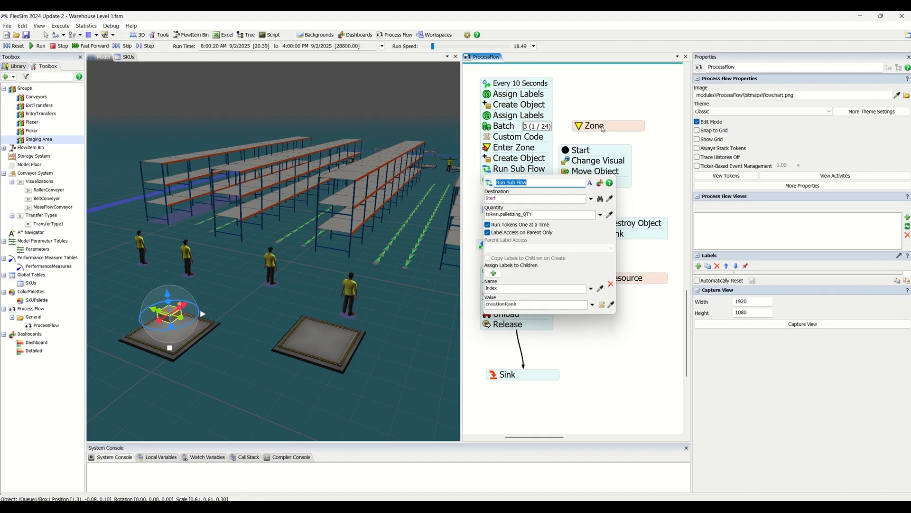
{"action": "left_click", "coordinate": [502, 199]}
{"action": "left_click", "coordinate": [537, 167]}
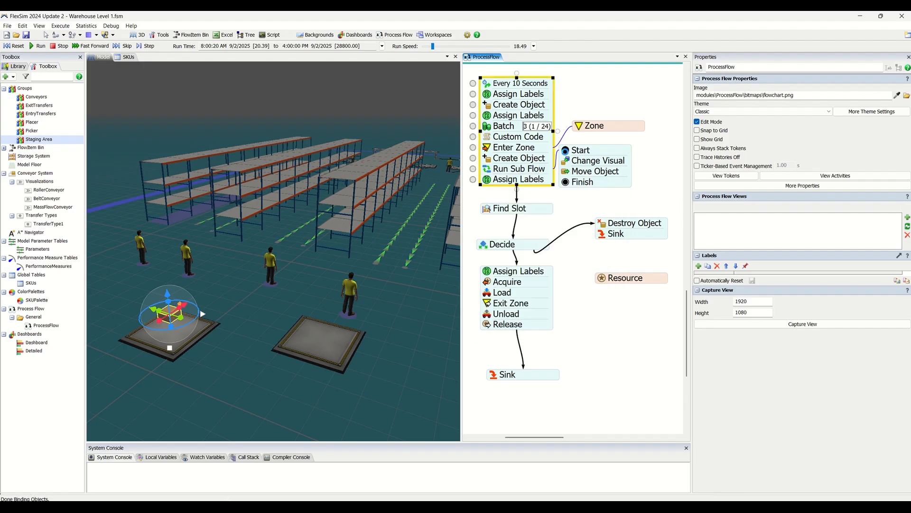
{"action": "left_click", "coordinate": [486, 170]}
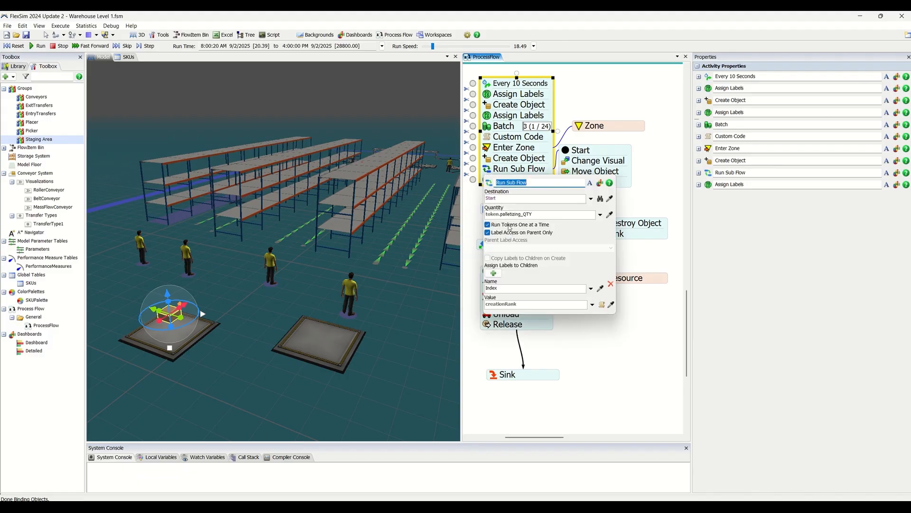
{"action": "left_click", "coordinate": [535, 215]}
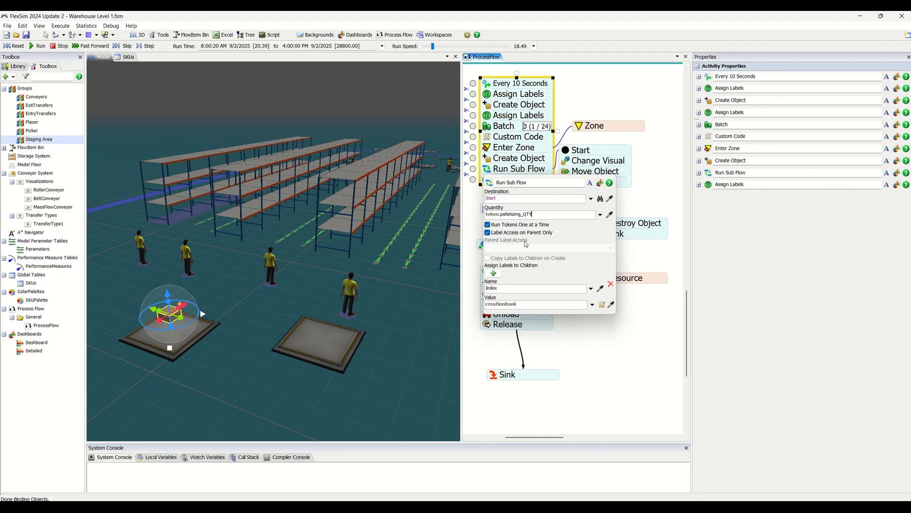
{"action": "double_click", "coordinate": [517, 214]}
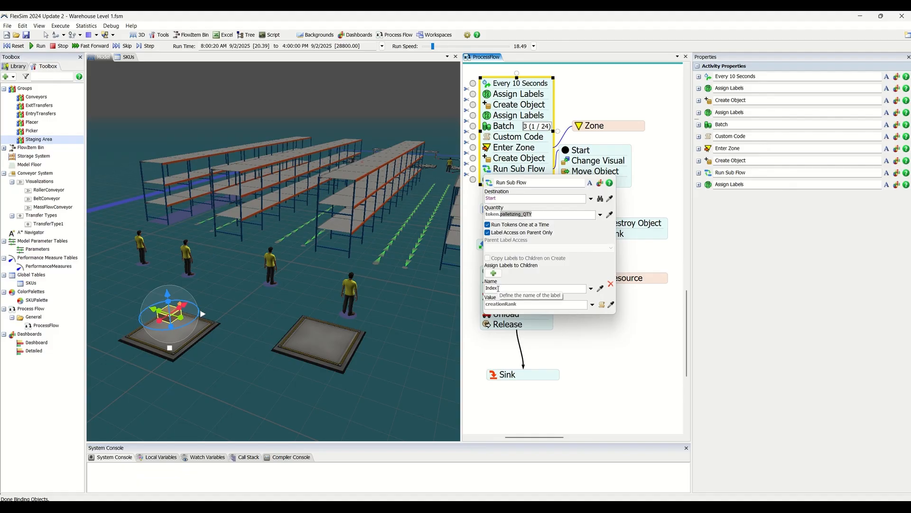
{"action": "double_click", "coordinate": [515, 304]}
{"action": "left_click", "coordinate": [642, 164]}
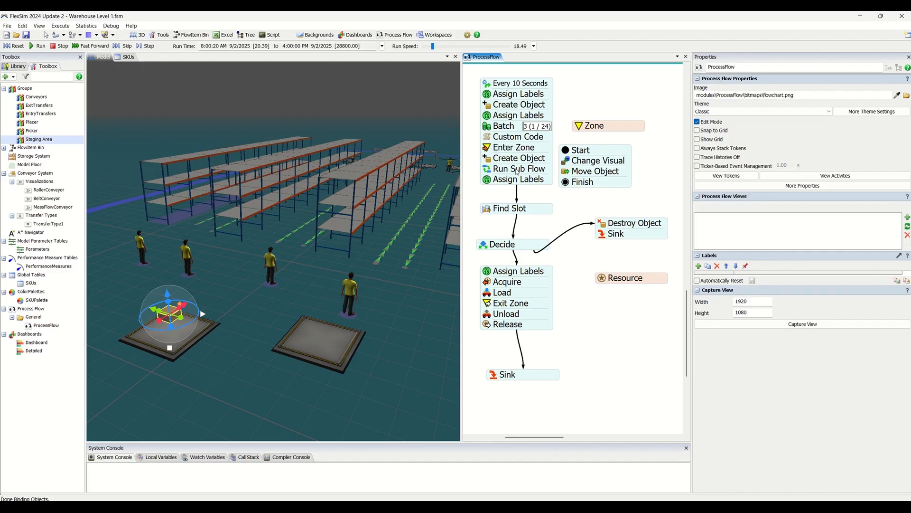
{"action": "left_click", "coordinate": [489, 171]}
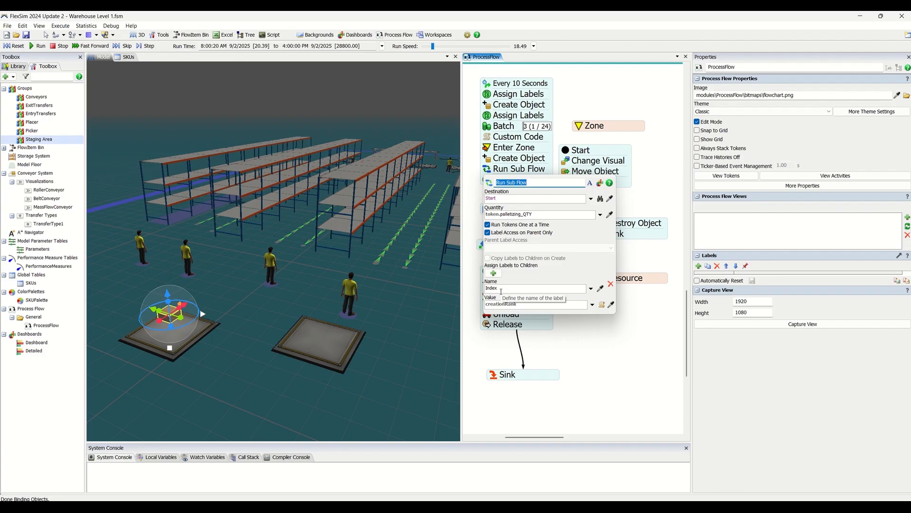
{"action": "left_click", "coordinate": [648, 155]}
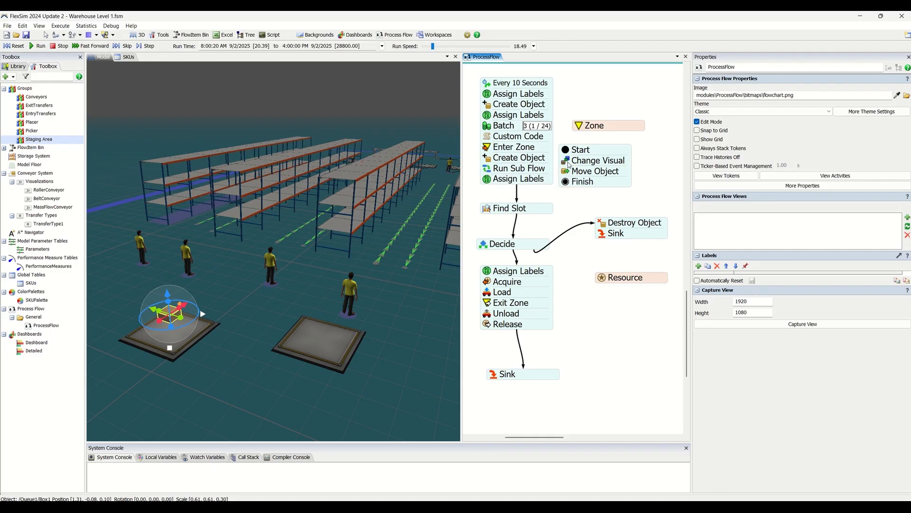
Step: Expand both Set Object Color entries of the Change Visual activity in the sub flow and examine their Object references
{"action": "left_click", "coordinate": [596, 161]}
{"action": "left_click", "coordinate": [670, 191]}
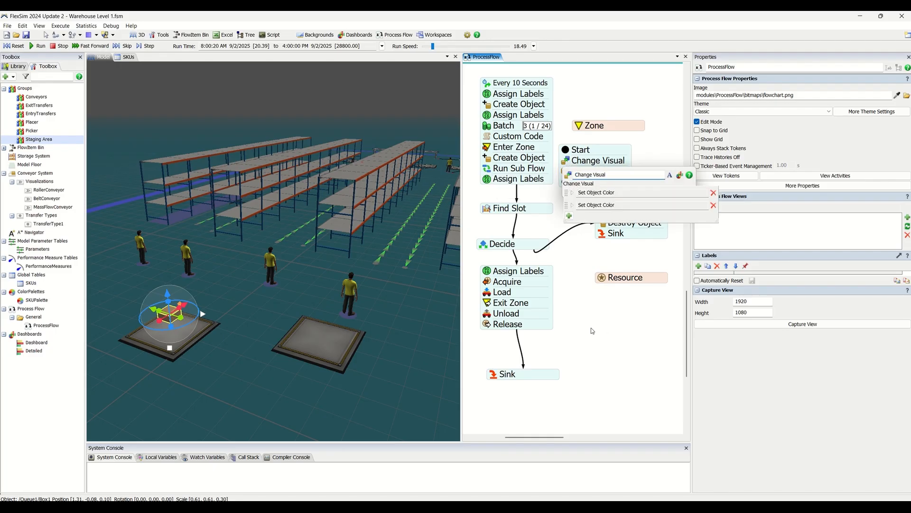
{"action": "left_click", "coordinate": [572, 206]}
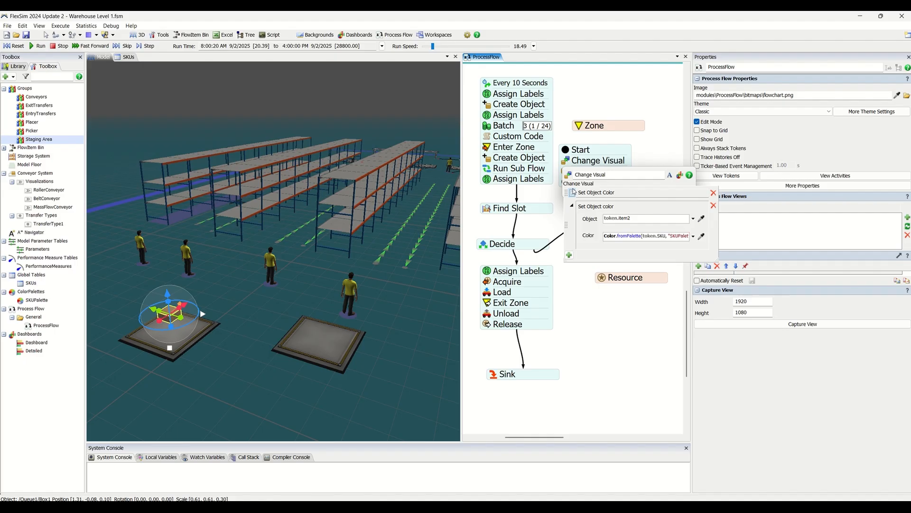
{"action": "left_click", "coordinate": [572, 192]}
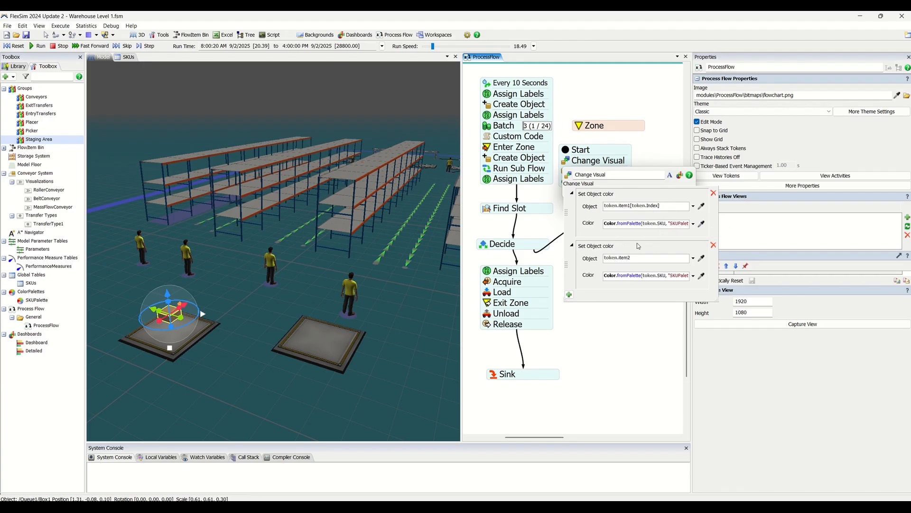
{"action": "double_click", "coordinate": [624, 206]}
{"action": "double_click", "coordinate": [624, 257]}
Step: Examine the full Color expressions of both Set Object Color entries, including the SKU label and color palette arguments
{"action": "left_click", "coordinate": [659, 223]}
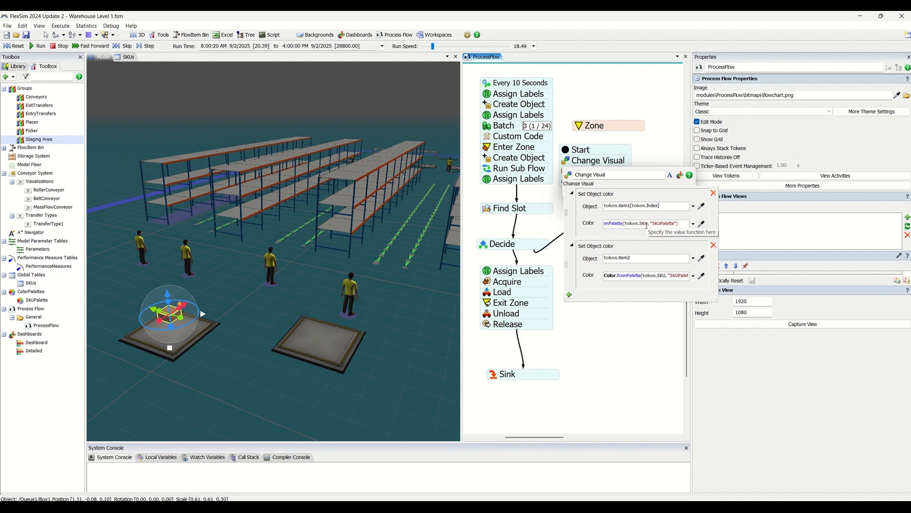
{"action": "left_click_drag", "start_coordinate": [679, 228], "coordinate": [598, 227]}
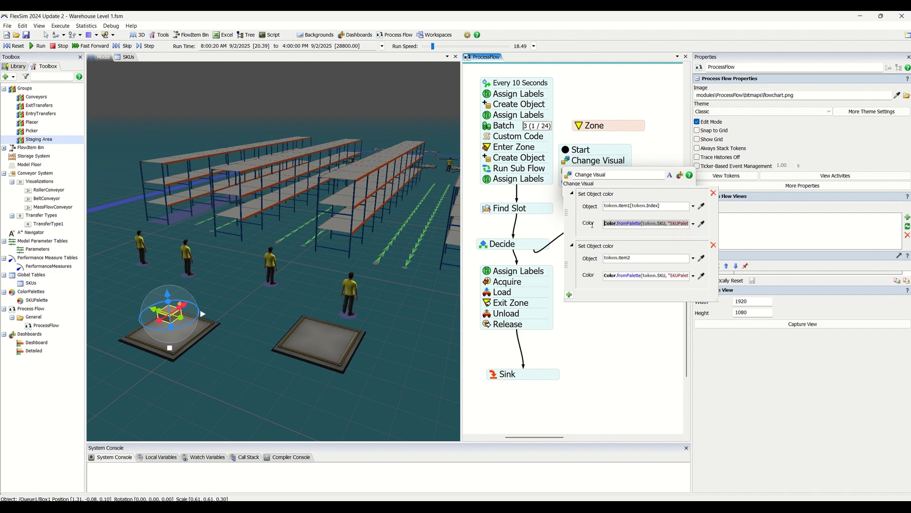
{"action": "left_click_drag", "start_coordinate": [662, 224], "coordinate": [567, 226]}
{"action": "left_click", "coordinate": [628, 221]}
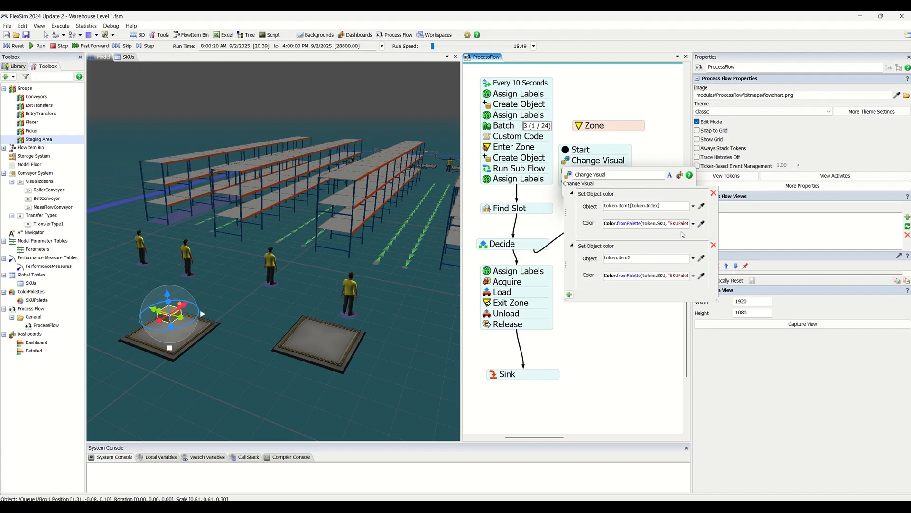
{"action": "triple_click", "coordinate": [635, 226]}
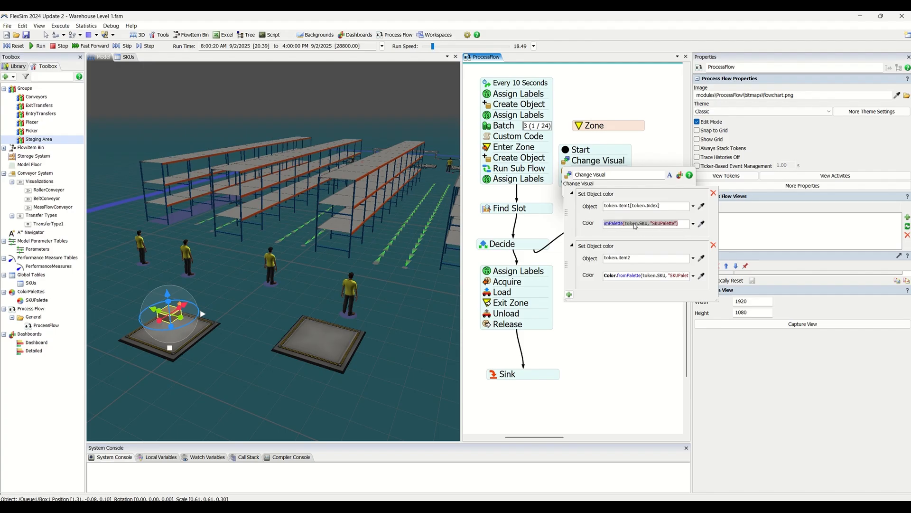
{"action": "left_click", "coordinate": [635, 226]}
{"action": "left_click_drag", "start_coordinate": [685, 226], "coordinate": [522, 231]}
{"action": "left_click_drag", "start_coordinate": [657, 275], "coordinate": [699, 278]}
{"action": "left_click", "coordinate": [648, 278]}
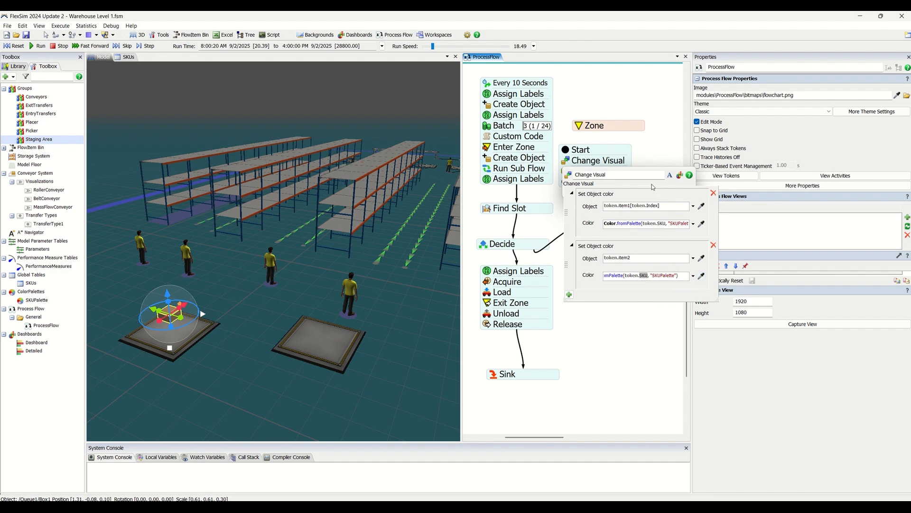
{"action": "left_click", "coordinate": [641, 163]}
Step: Recheck the index used in the Object reference of the Change Visual activity's first Set Object Color entry
{"action": "left_click", "coordinate": [581, 165]}
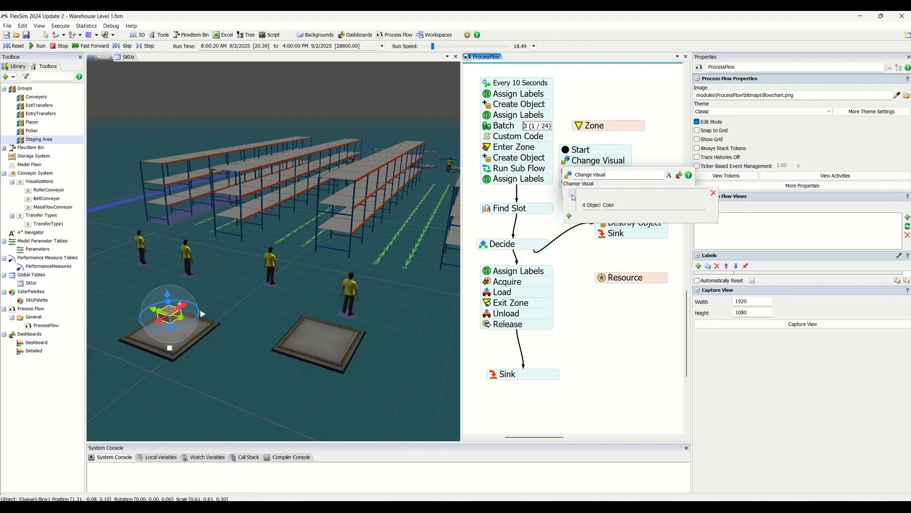
{"action": "left_click", "coordinate": [572, 193]}
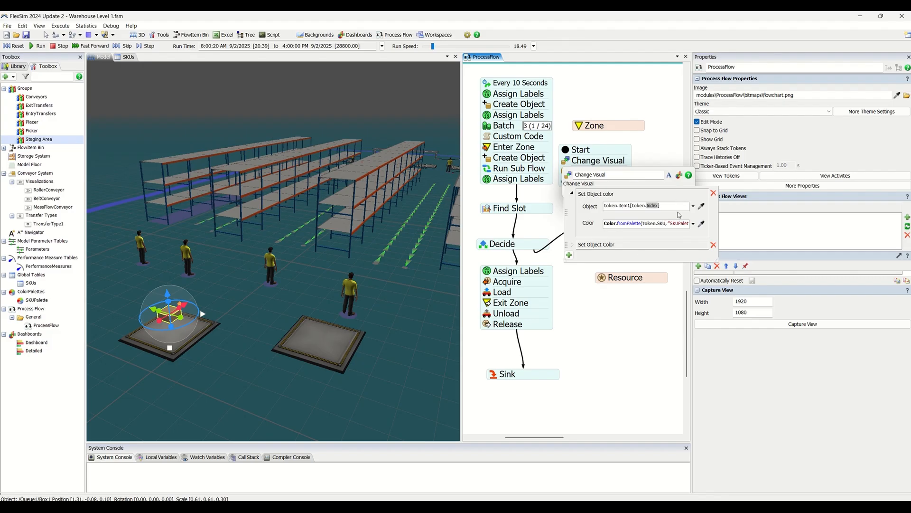
{"action": "left_click", "coordinate": [655, 151]}
Step: Inspect the Move Object activity's object reference, its index and the destination in the sub flow
{"action": "left_click", "coordinate": [564, 171]}
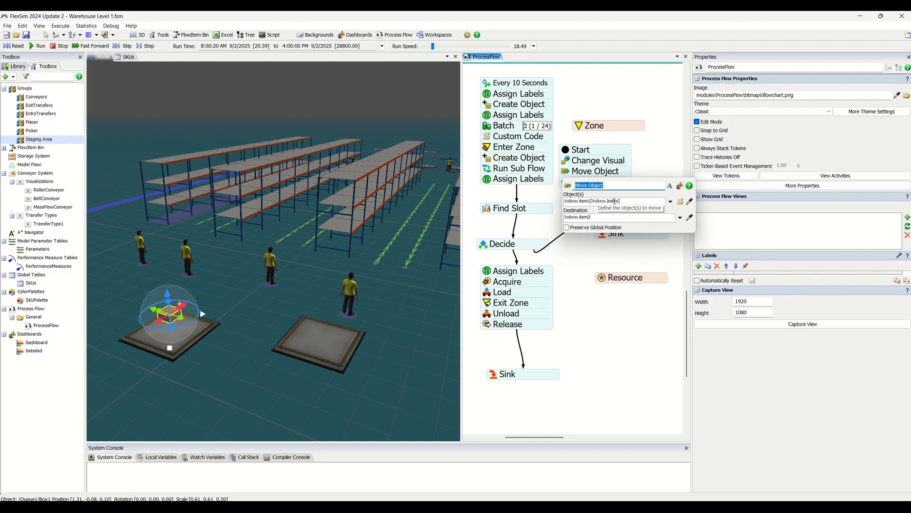
{"action": "double_click", "coordinate": [599, 201]}
{"action": "left_click", "coordinate": [591, 201]}
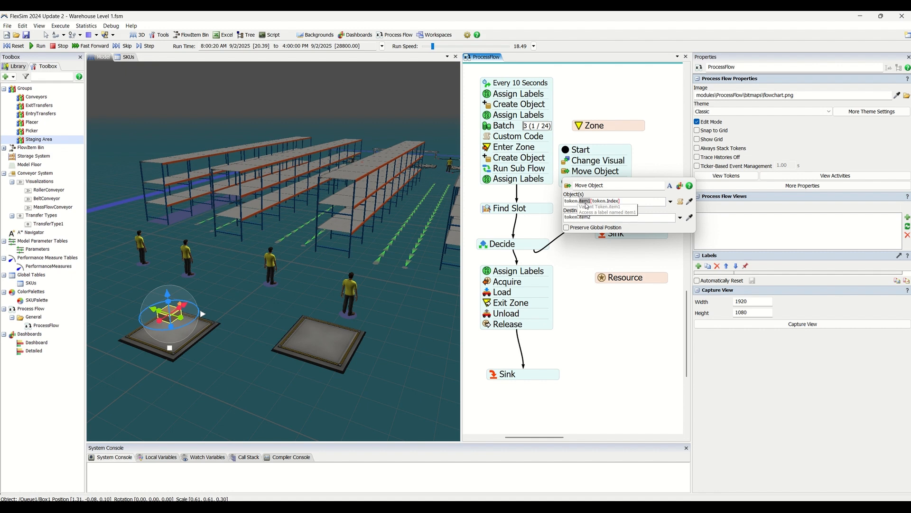
{"action": "double_click", "coordinate": [613, 201]}
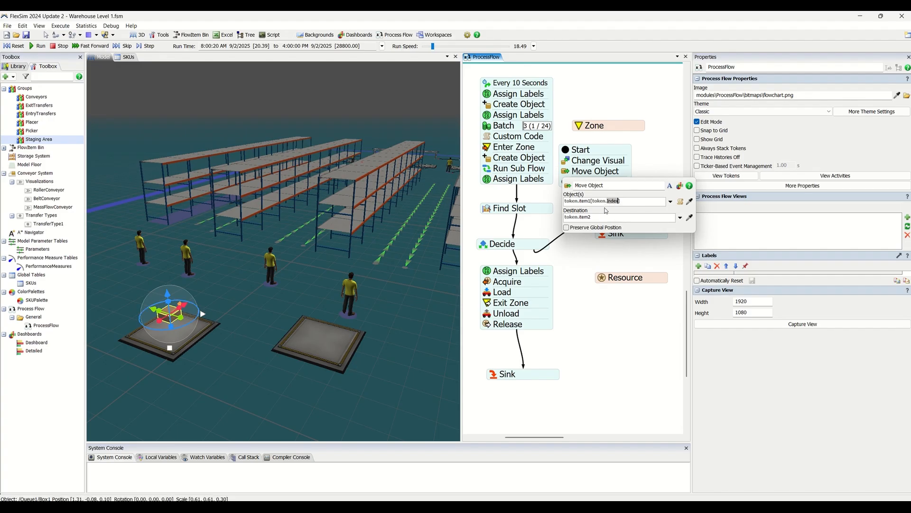
{"action": "double_click", "coordinate": [588, 218]}
{"action": "double_click", "coordinate": [590, 201]}
{"action": "left_click", "coordinate": [586, 269]}
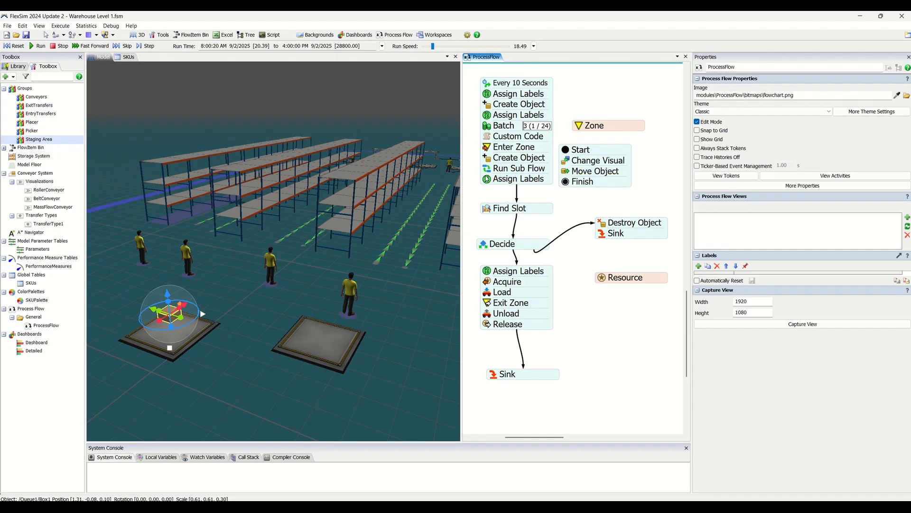
Step: Inspect the label name, value expression and Assign Labels To target of the Assign Labels activity after Run Sub Flow
{"action": "left_click", "coordinate": [490, 182]}
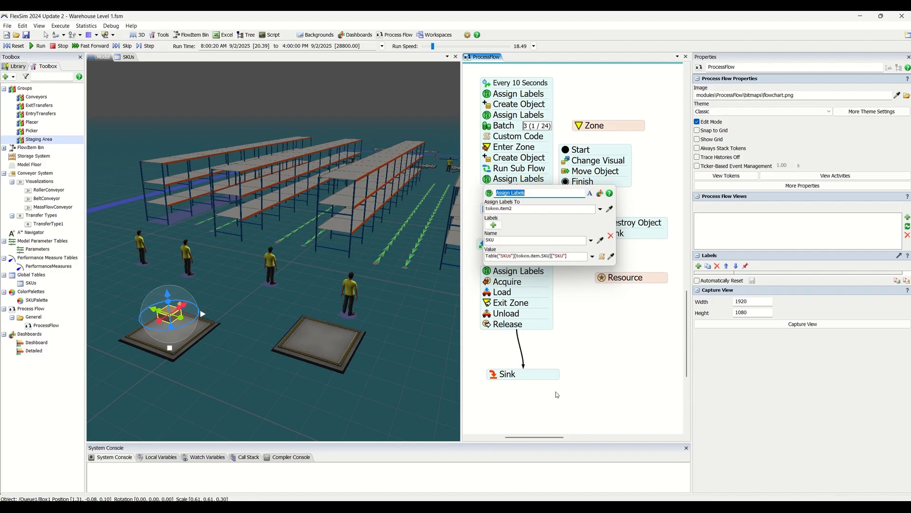
{"action": "double_click", "coordinate": [527, 257]}
{"action": "double_click", "coordinate": [546, 256]}
{"action": "double_click", "coordinate": [496, 242]}
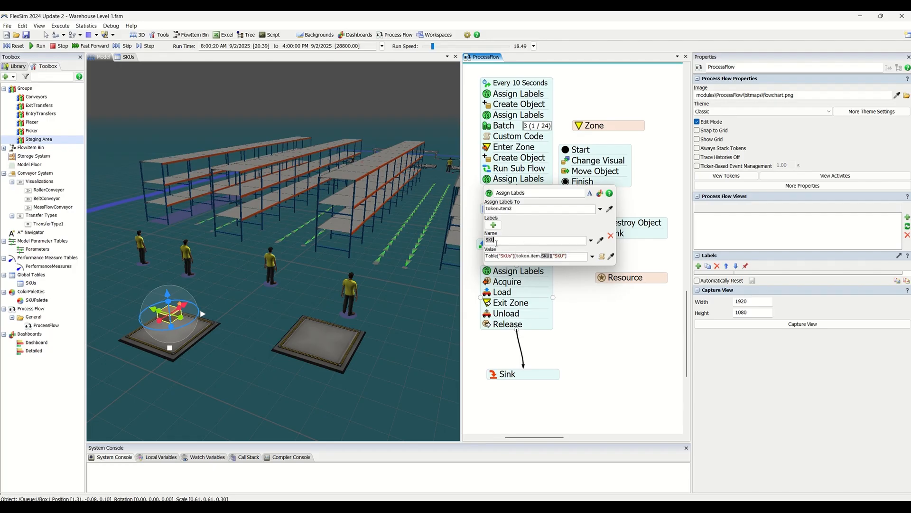
{"action": "double_click", "coordinate": [503, 208]}
{"action": "double_click", "coordinate": [494, 209]}
Step: Compare the Assign Labels To target of the Assign Labels activity before Batch, and point out the empty inbound queue in the model
{"action": "left_click", "coordinate": [487, 115]}
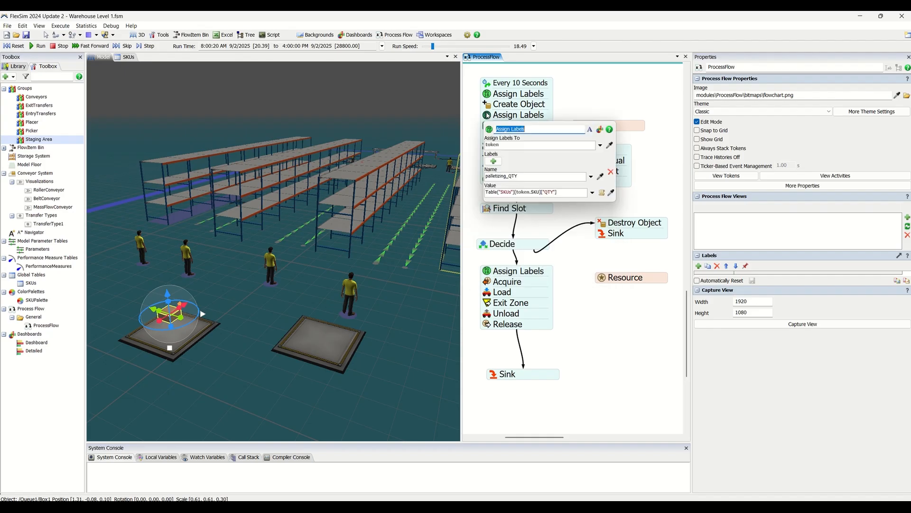
{"action": "double_click", "coordinate": [494, 144]}
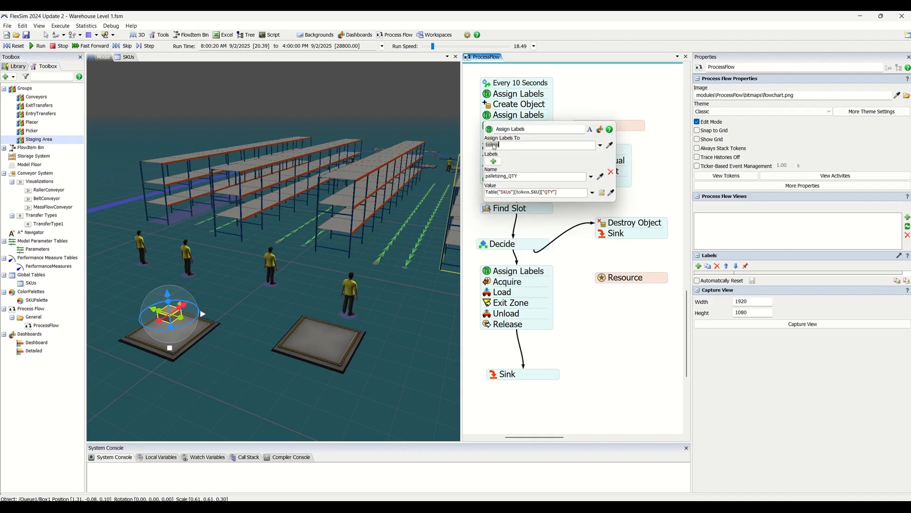
{"action": "left_click", "coordinate": [571, 232]}
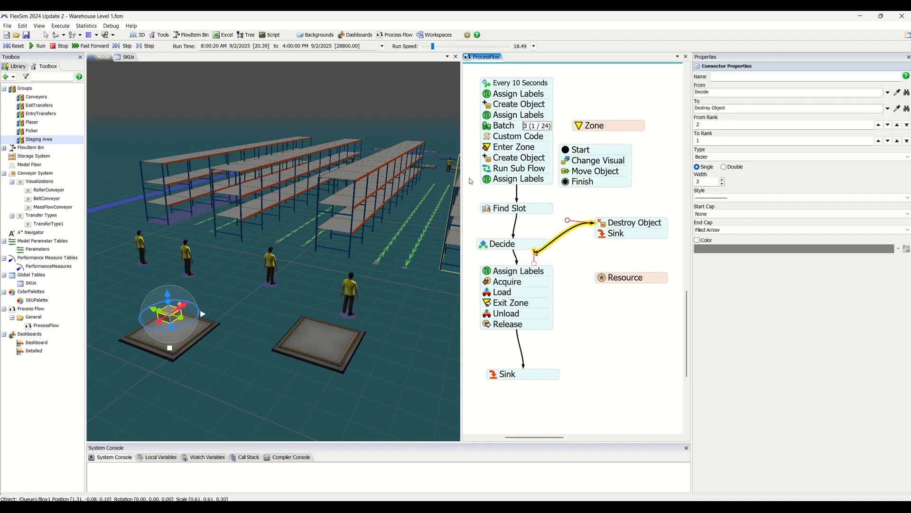
{"action": "left_click", "coordinate": [321, 332]}
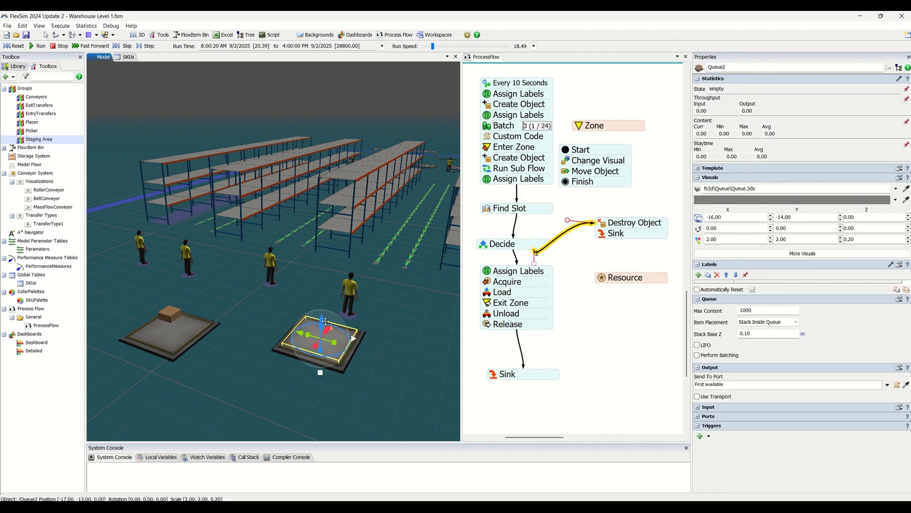
{"action": "left_click", "coordinate": [560, 206]}
Step: Inspect the Find Slot activity's query, slot label assignment and Assign Slot to Item setting
{"action": "double_click", "coordinate": [487, 212]}
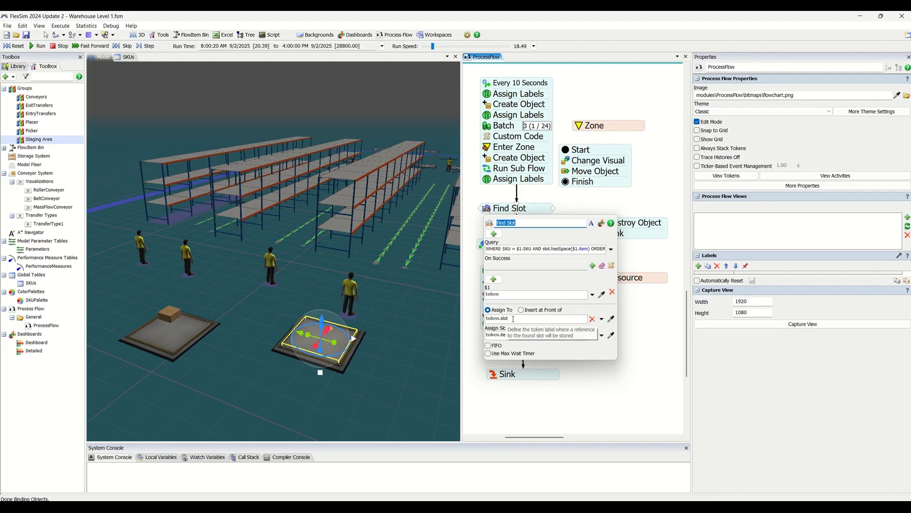
{"action": "left_click", "coordinate": [537, 337]}
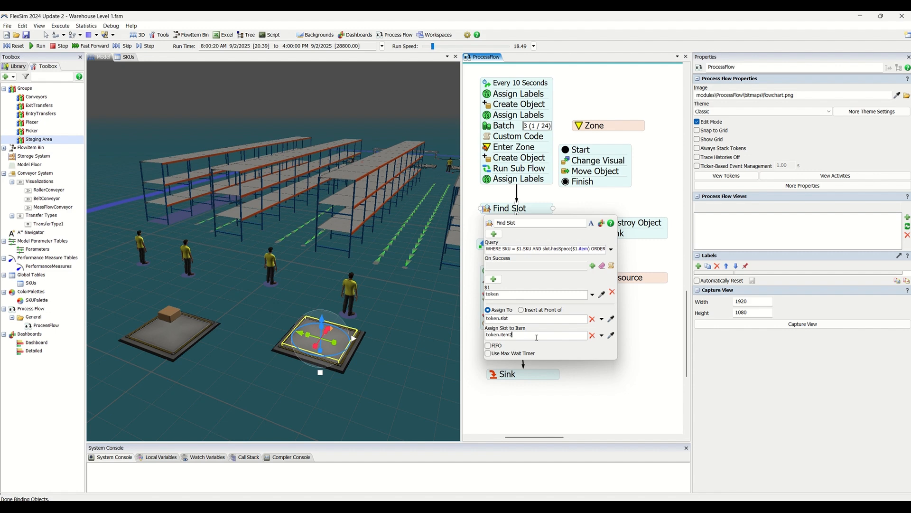
{"action": "double_click", "coordinate": [508, 249]}
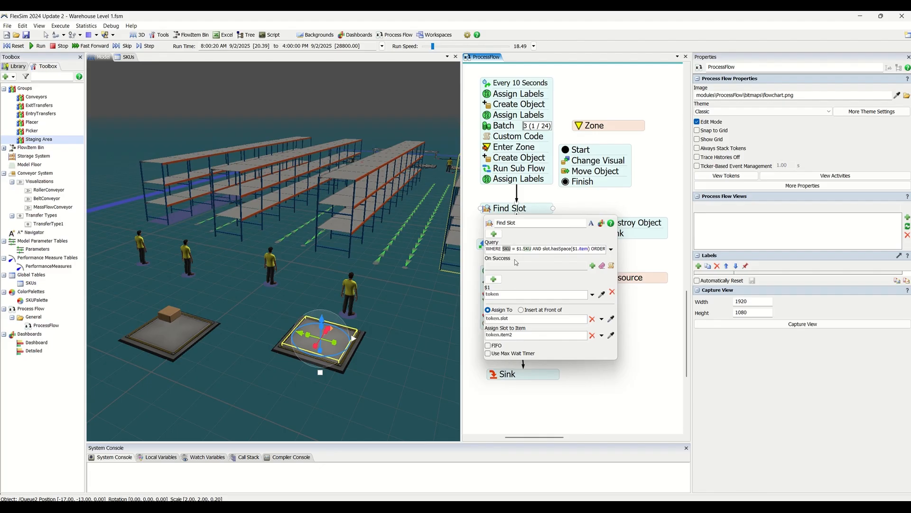
Step: Examine Rack3's storage properties and the Warehousing objects in the library, and look over the racks from above
{"action": "left_click", "coordinate": [350, 170]}
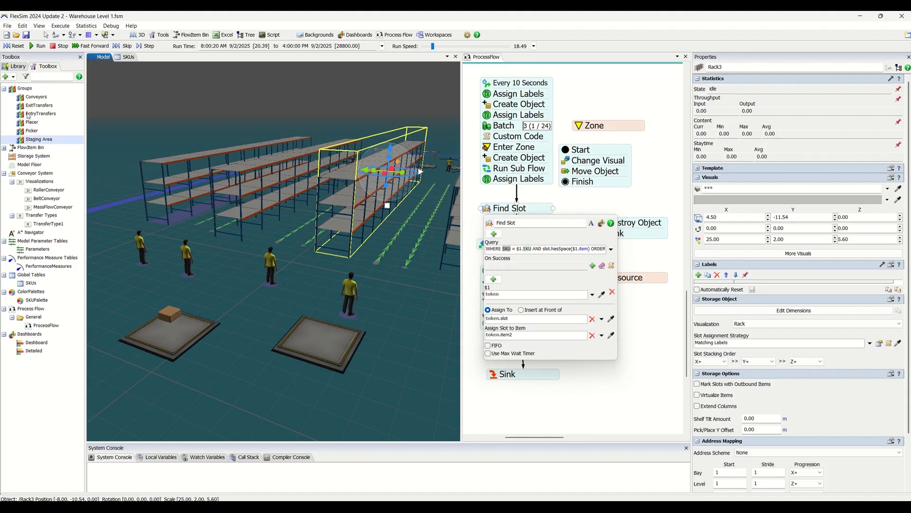
{"action": "left_click", "coordinate": [17, 66]}
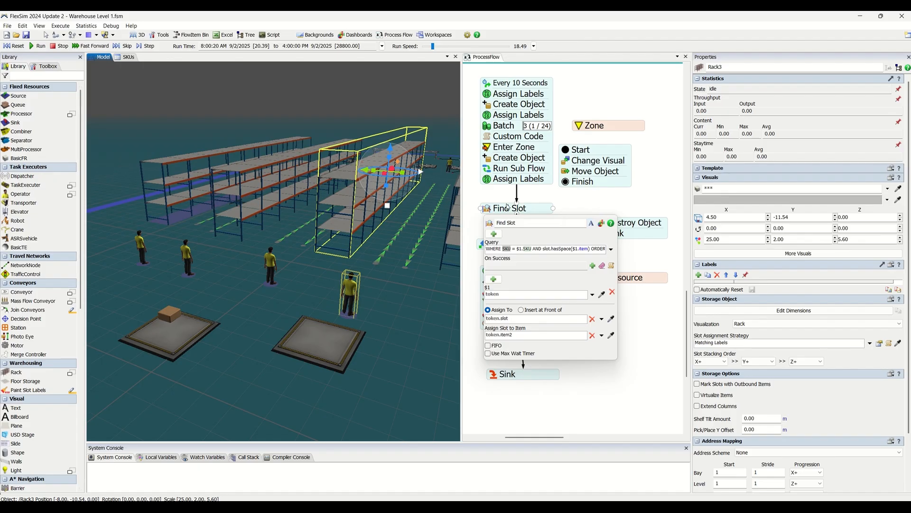
{"action": "left_click", "coordinate": [573, 209]}
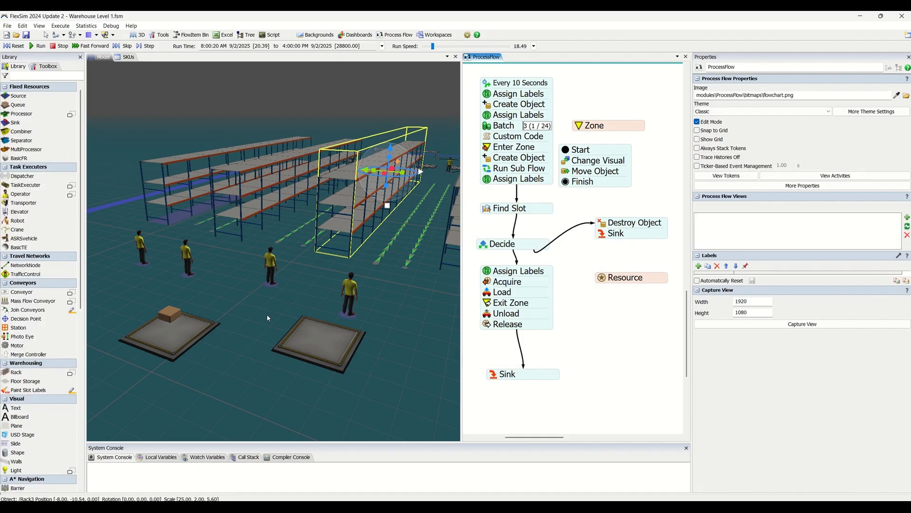
{"action": "left_click_drag", "start_coordinate": [268, 318], "coordinate": [281, 343]}
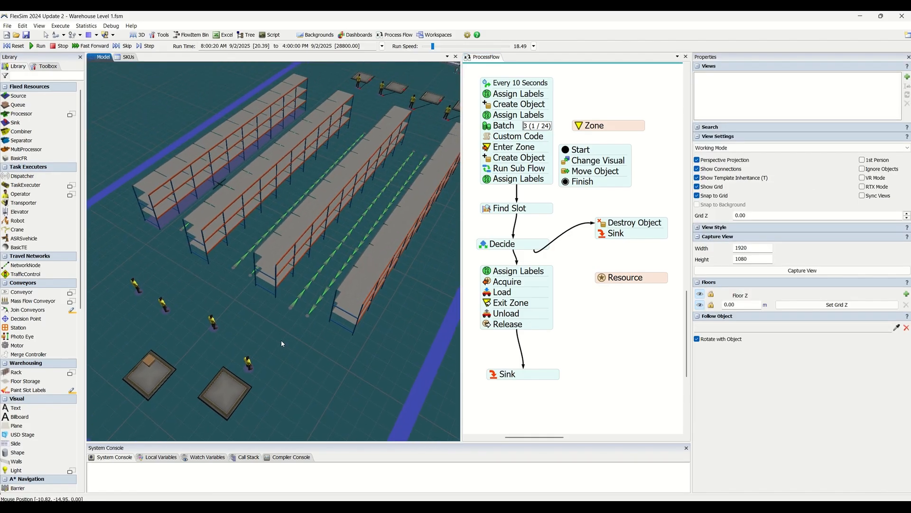
Step: Start painting slot labels and review the painter's SKU, Available and Type labels and its painting modes
{"action": "scroll", "coordinate": [277, 335], "scroll_direction": "down", "scroll_amount": 3}
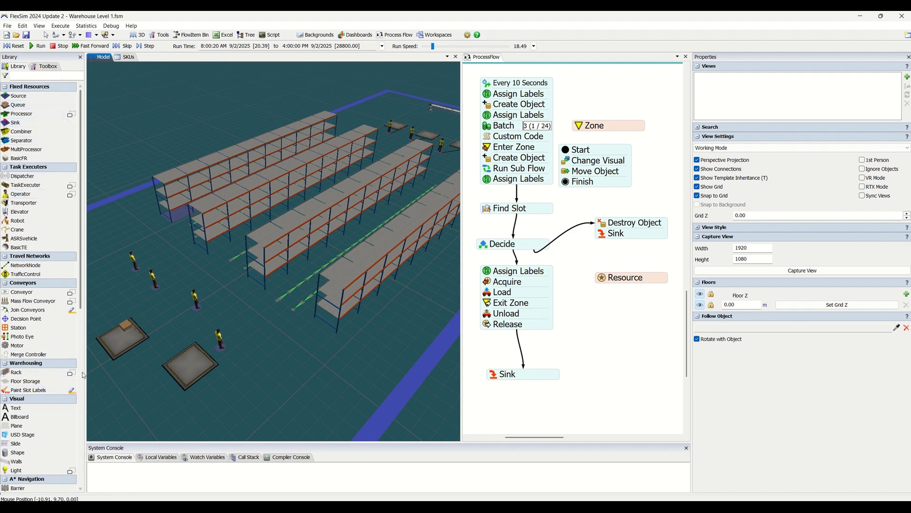
{"action": "left_click", "coordinate": [72, 390]}
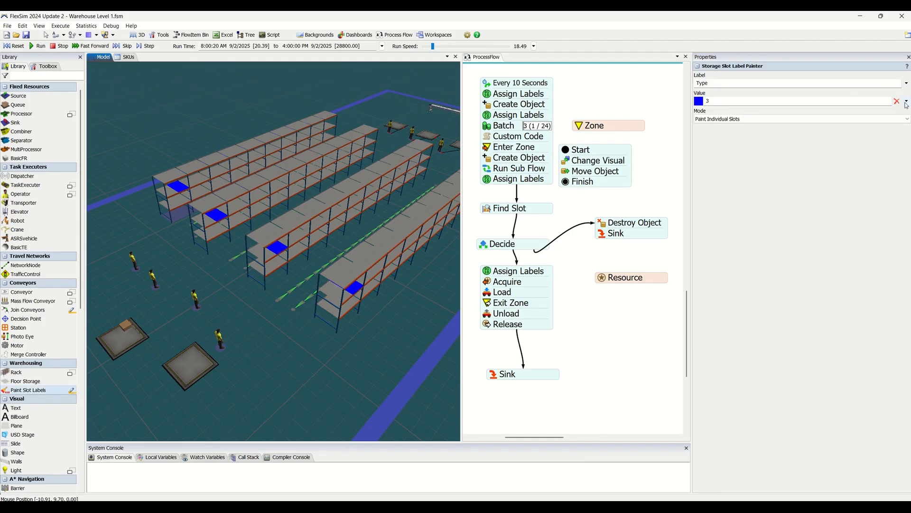
{"action": "left_click", "coordinate": [906, 83]}
{"action": "left_click", "coordinate": [891, 94]}
{"action": "left_click", "coordinate": [907, 83]}
{"action": "left_click", "coordinate": [892, 103]}
{"action": "left_click", "coordinate": [907, 83]}
{"action": "left_click", "coordinate": [879, 114]}
{"action": "left_click", "coordinate": [749, 119]}
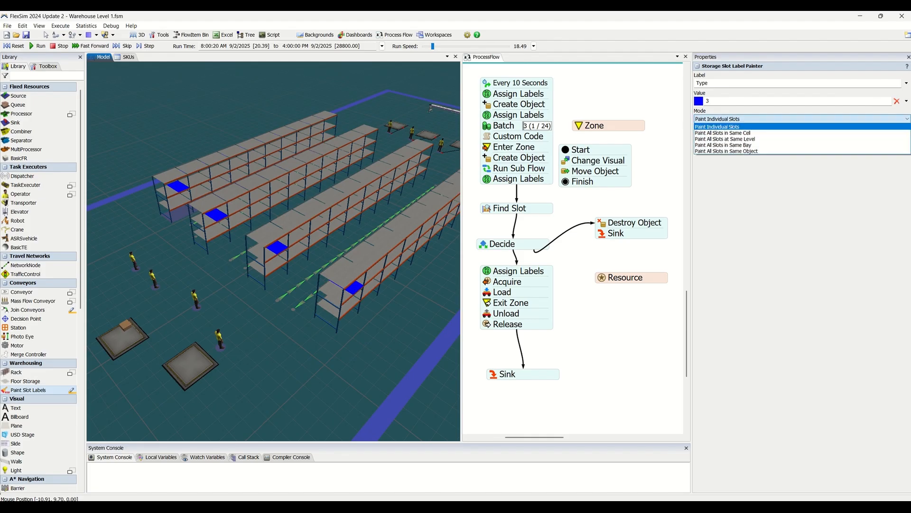
{"action": "left_click", "coordinate": [906, 119]}
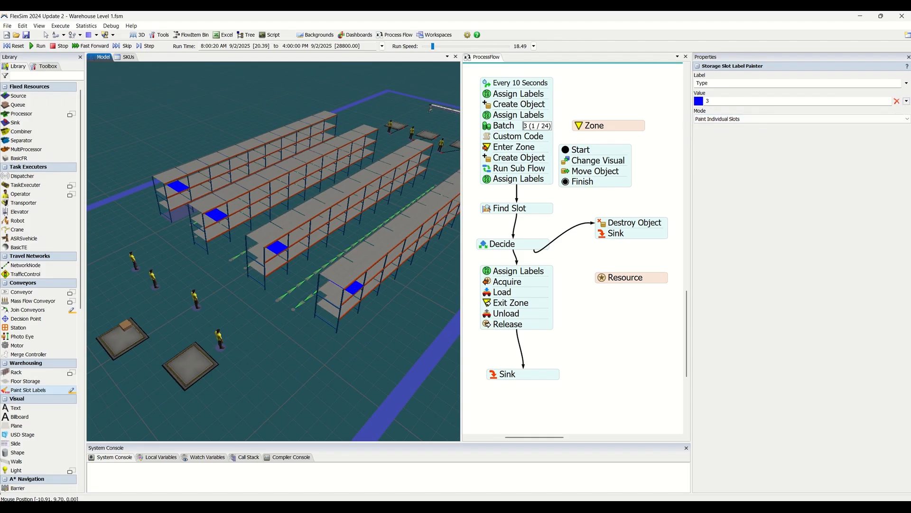
Step: Try values 2 and 1 for the Type label in the slot label painter, and restore the value 3
{"action": "double_click", "coordinate": [716, 99]}
{"action": "type", "text": "2"}
{"action": "key", "text": "BackSpace"}
{"action": "type", "text": "1"}
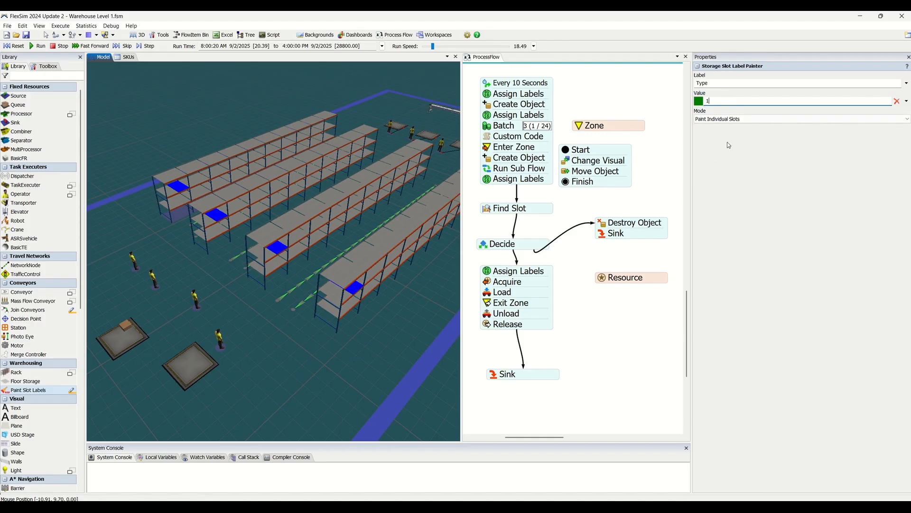
{"action": "key", "text": "BackSpace"}
{"action": "type", "text": "3"}
Step: Switch the slot label painter to the SKU label with the value 1
{"action": "left_click", "coordinate": [906, 83]}
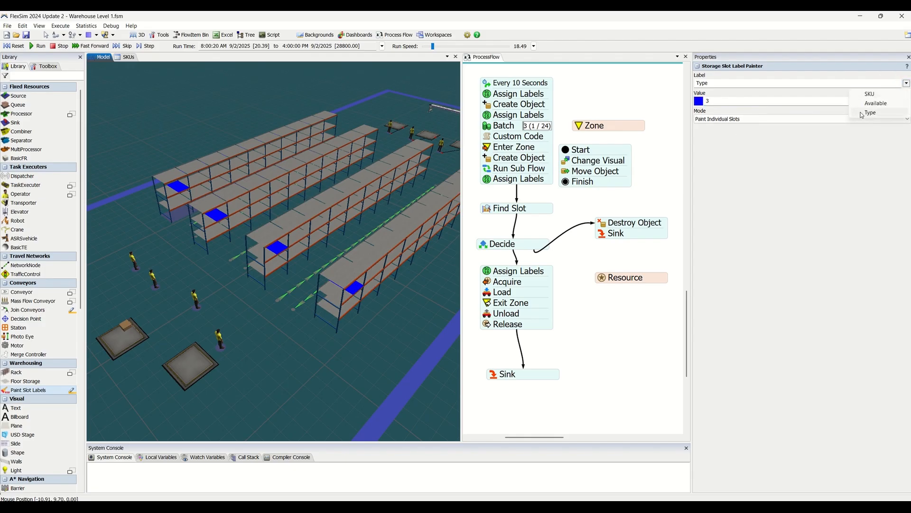
{"action": "left_click", "coordinate": [870, 94]}
{"action": "left_click", "coordinate": [716, 100]}
{"action": "type", "text": "1"}
{"action": "left_click", "coordinate": [723, 179]}
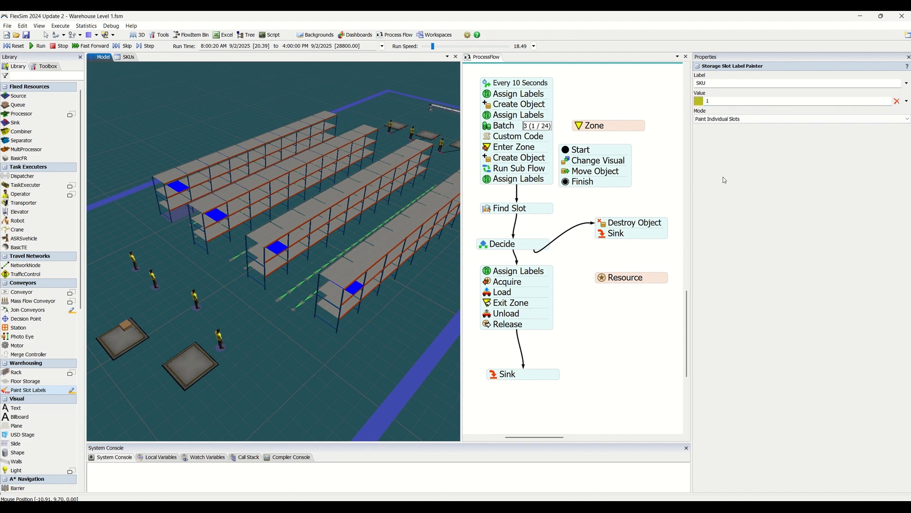
Step: Step the painter's SKU value through 2, 3 and 4 to show each value's colour
{"action": "left_click", "coordinate": [716, 100]}
{"action": "type", "text": "2"}
{"action": "left_click", "coordinate": [715, 149]}
{"action": "left_click", "coordinate": [717, 100]}
{"action": "type", "text": "3"}
{"action": "left_click", "coordinate": [704, 189]}
{"action": "left_click", "coordinate": [714, 100]}
{"action": "type", "text": "4"}
{"action": "left_click", "coordinate": [773, 199]}
Step: Compare the racks' slot colours for the Type label with those for the SKU label
{"action": "left_click", "coordinate": [906, 84]}
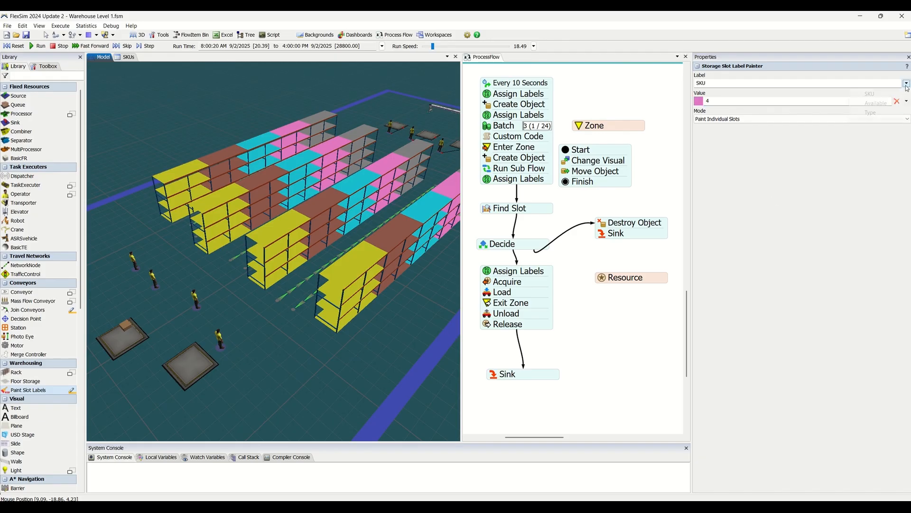
{"action": "left_click", "coordinate": [869, 113]}
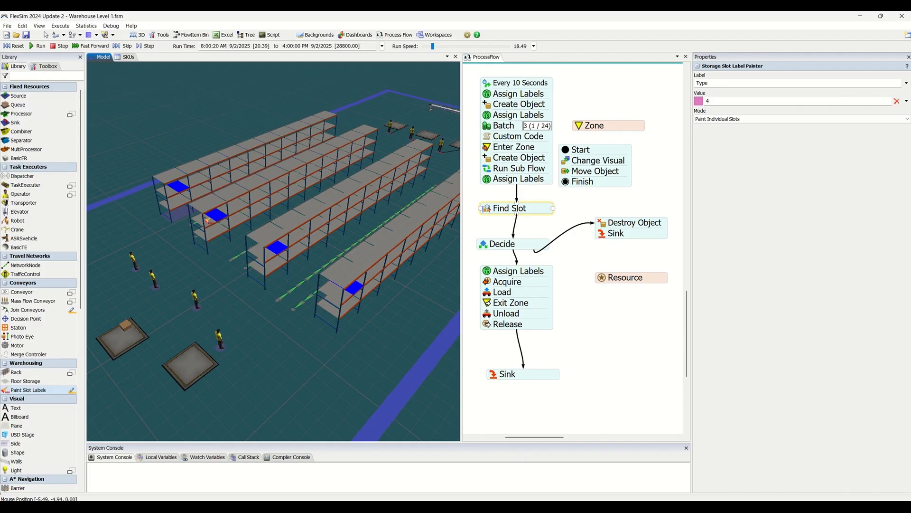
{"action": "left_click", "coordinate": [906, 83]}
{"action": "left_click", "coordinate": [877, 94]}
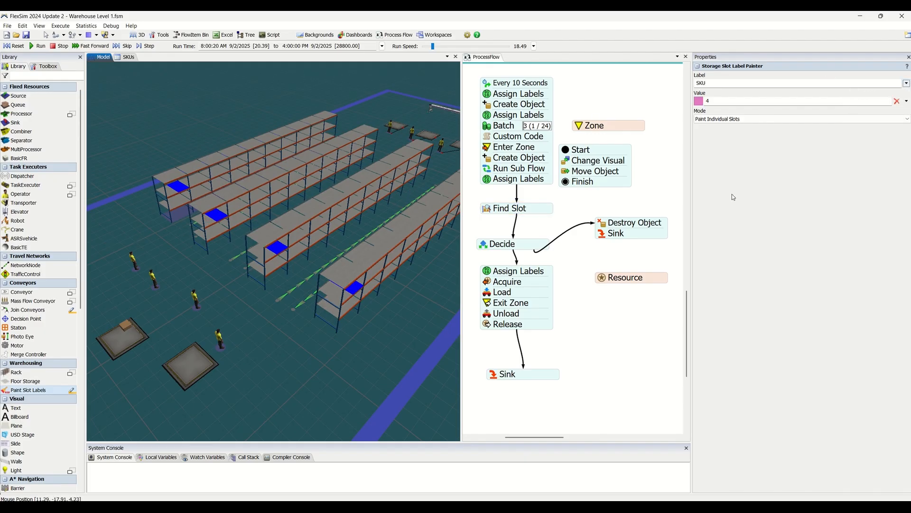
{"action": "left_click", "coordinate": [708, 81]}
{"action": "left_click", "coordinate": [734, 175]}
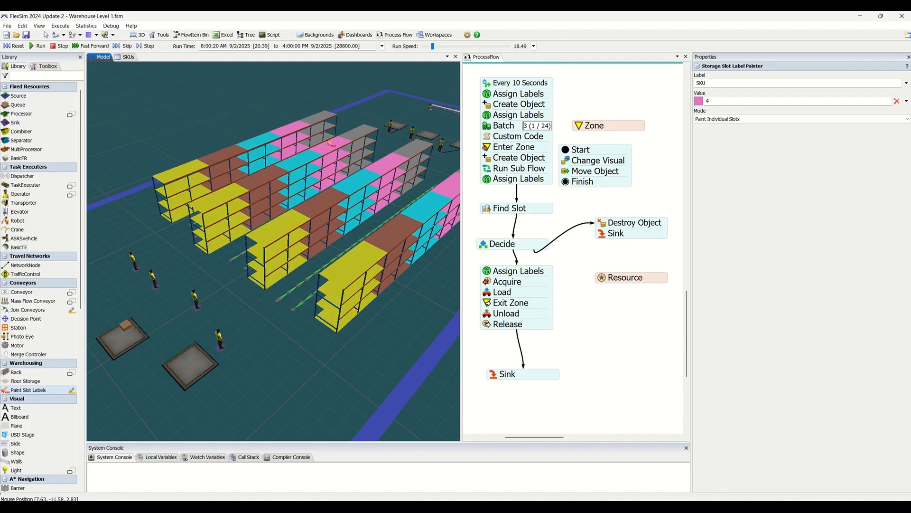
Step: Set the painter's SKU value to 1 and its mode to Paint All Slots in Same Bay
{"action": "double_click", "coordinate": [715, 102]}
{"action": "left_click", "coordinate": [719, 208]}
{"action": "left_click", "coordinate": [718, 118]}
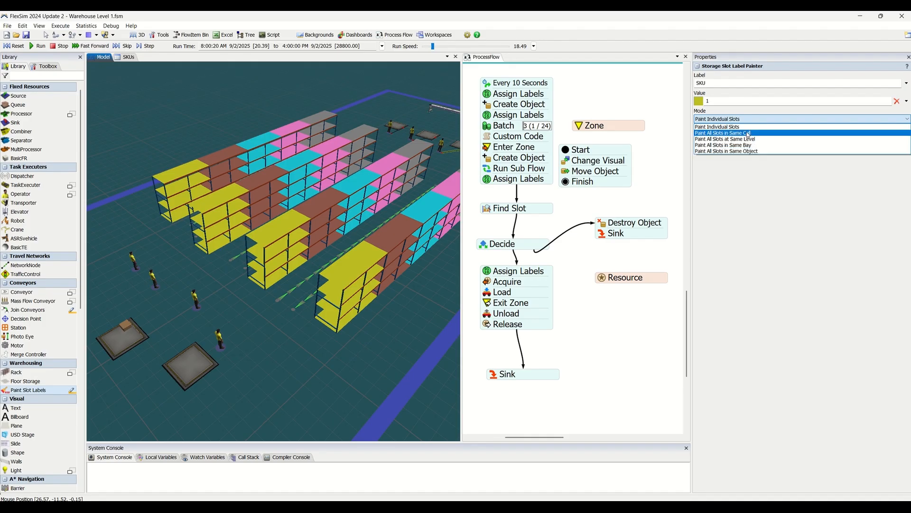
{"action": "left_click", "coordinate": [812, 209]}
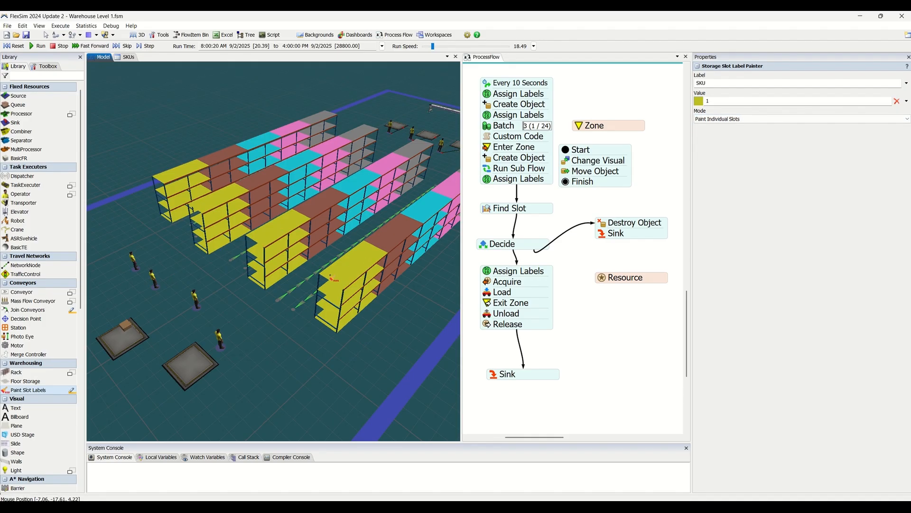
{"action": "left_click", "coordinate": [802, 119]}
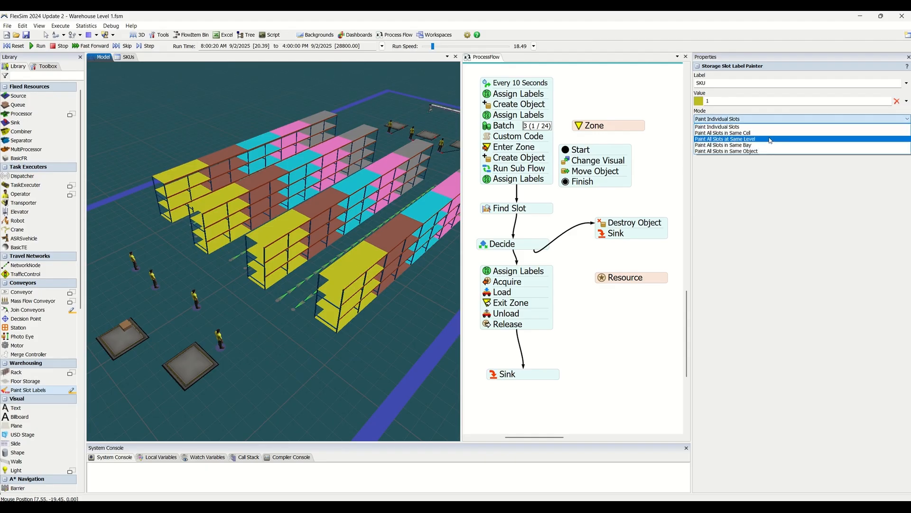
{"action": "left_click", "coordinate": [769, 145]}
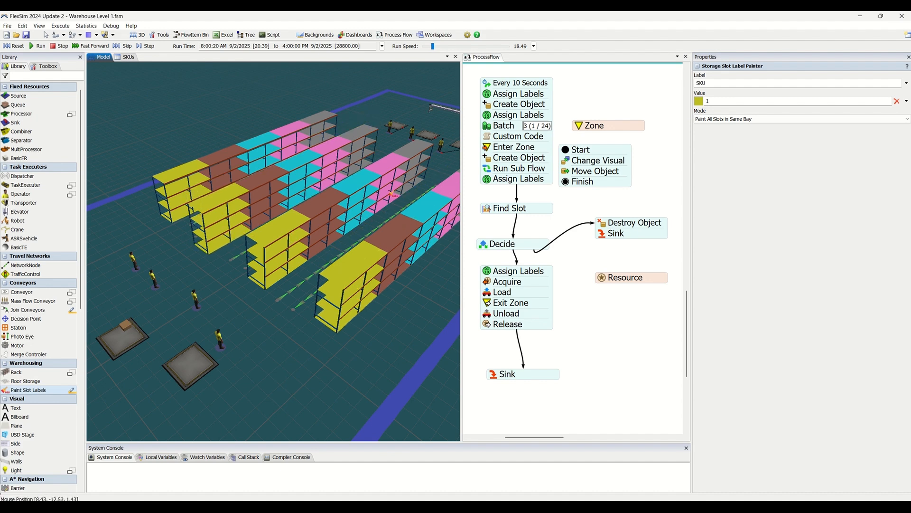
Step: Step the painter's SKU value through 2, 3, 4 and 5 over the racks, and leave slot label painting
{"action": "left_click", "coordinate": [699, 101]}
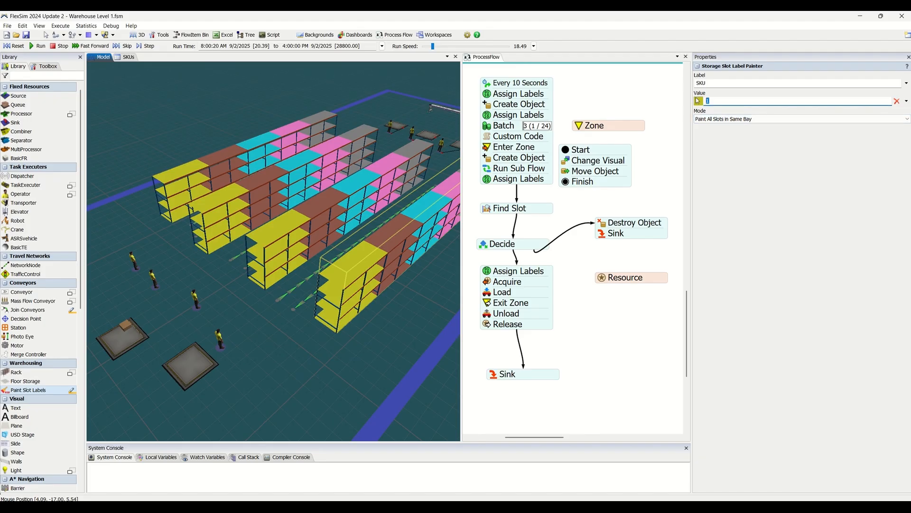
{"action": "type", "text": "2"}
{"action": "left_click_drag", "start_coordinate": [729, 100], "coordinate": [660, 88]}
{"action": "type", "text": "3"}
{"action": "left_click", "coordinate": [724, 175]}
{"action": "left_click_drag", "start_coordinate": [720, 100], "coordinate": [673, 96]}
{"action": "type", "text": "4"}
{"action": "left_click", "coordinate": [729, 152]}
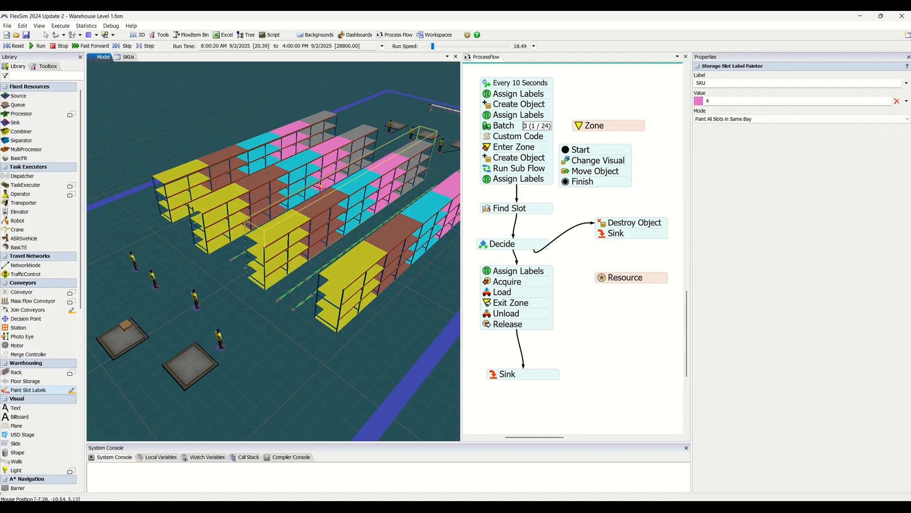
{"action": "left_click_drag", "start_coordinate": [716, 102], "coordinate": [682, 97]}
{"action": "type", "text": "5"}
{"action": "left_click", "coordinate": [727, 173]}
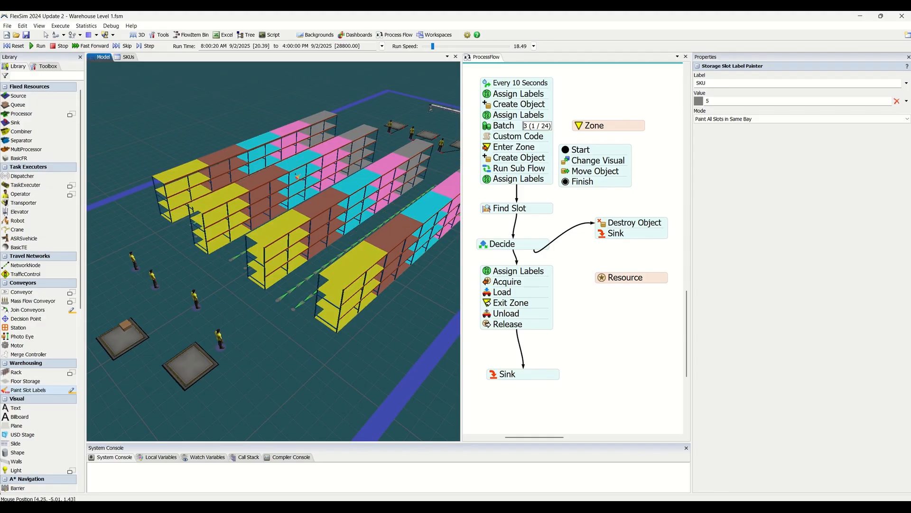
{"action": "key", "text": "Escape"}
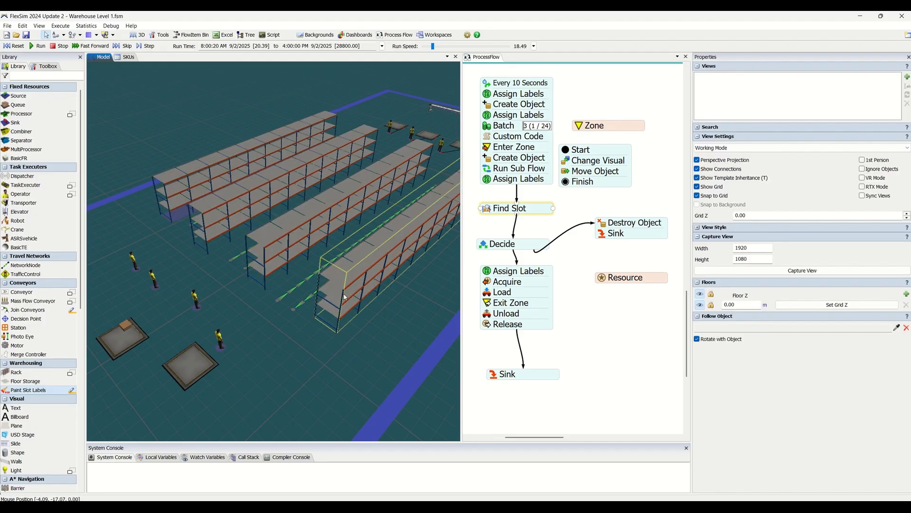
Step: Examine the SKU = $1.SKU condition in the Find Slot query and the token reference behind $1
{"action": "left_click", "coordinate": [489, 209]}
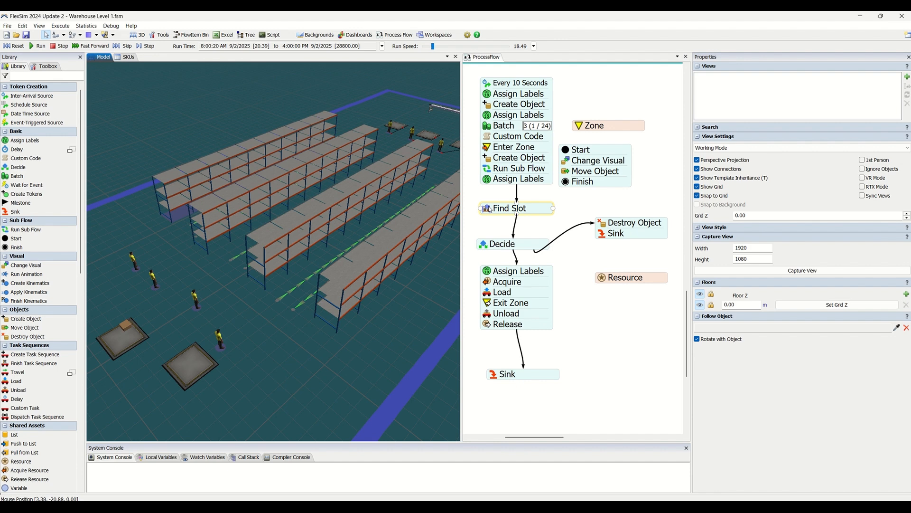
{"action": "double_click", "coordinate": [490, 209]}
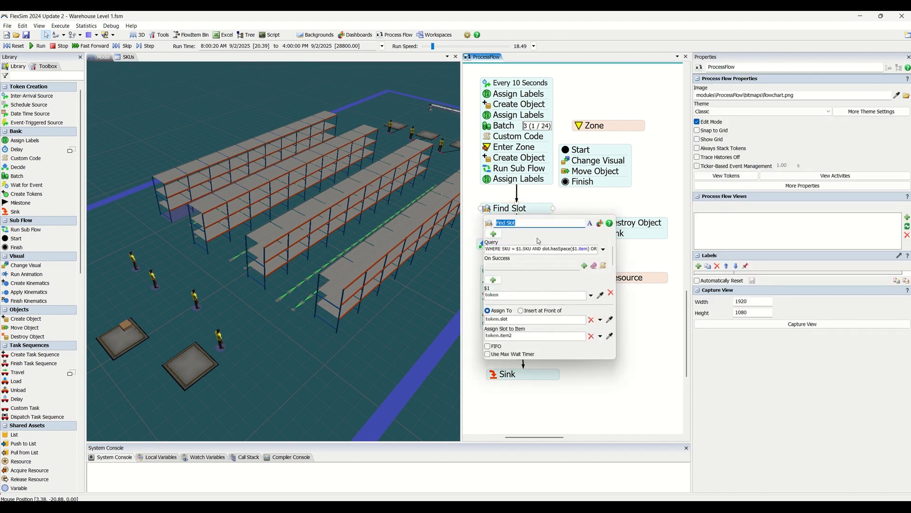
{"action": "left_click", "coordinate": [508, 250]}
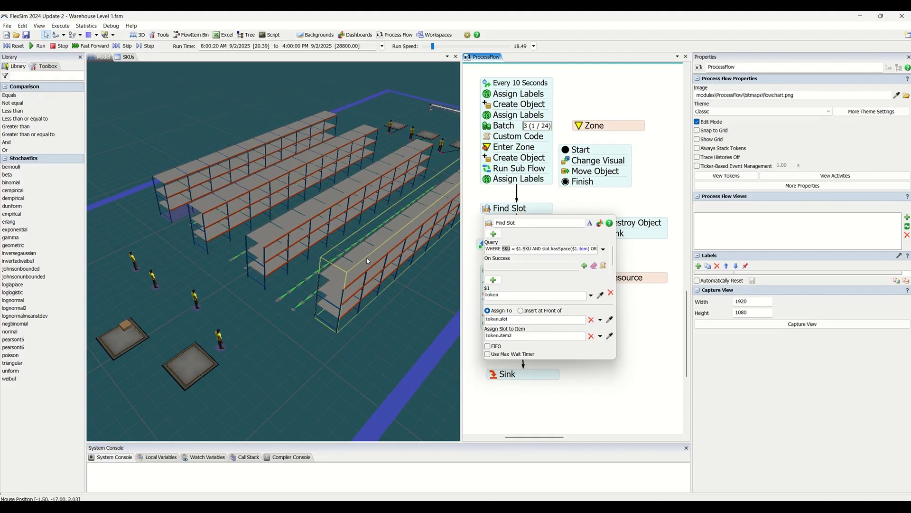
{"action": "double_click", "coordinate": [527, 248]}
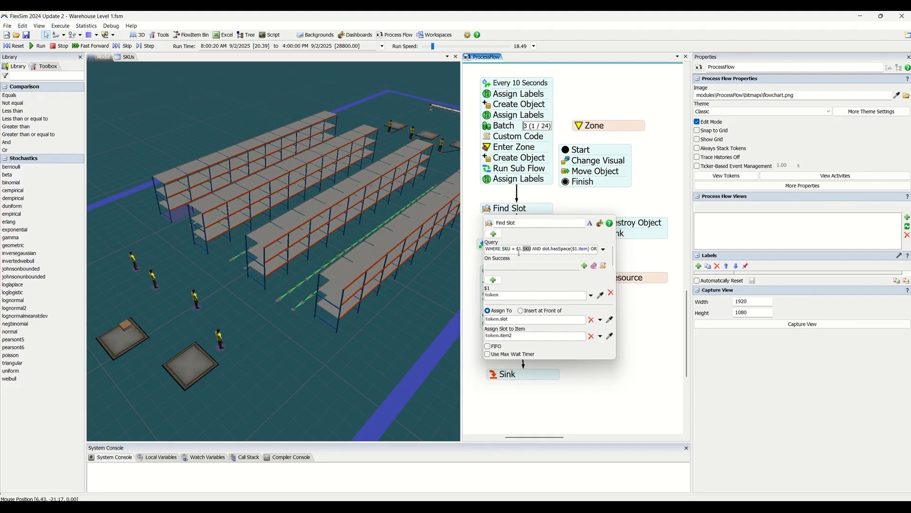
{"action": "left_click", "coordinate": [518, 249]}
{"action": "double_click", "coordinate": [492, 295]}
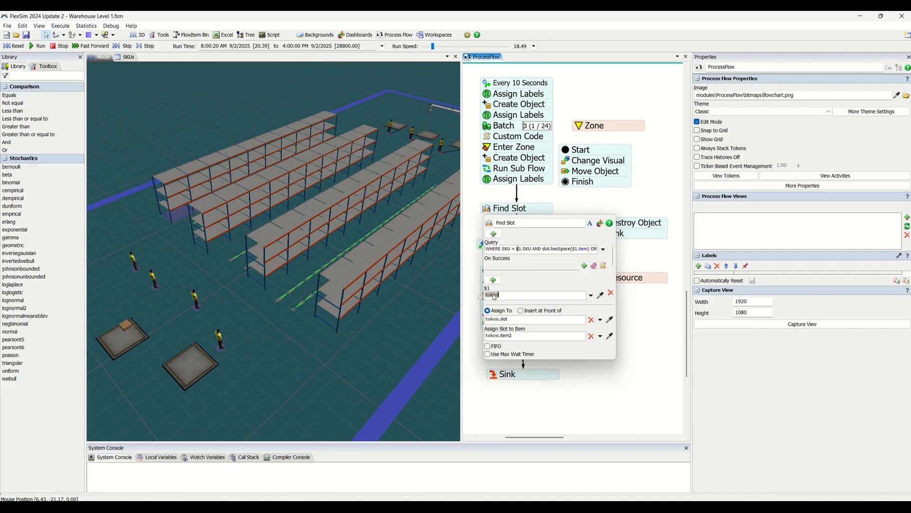
{"action": "double_click", "coordinate": [525, 249]}
{"action": "double_click", "coordinate": [506, 248]}
{"action": "double_click", "coordinate": [528, 249]}
{"action": "double_click", "coordinate": [505, 248]}
Step: Examine the slot.hasSpace($1.item) condition and the ORDER BY RAND() clause of the Find Slot query
{"action": "left_click_drag", "start_coordinate": [544, 250], "coordinate": [592, 251]}
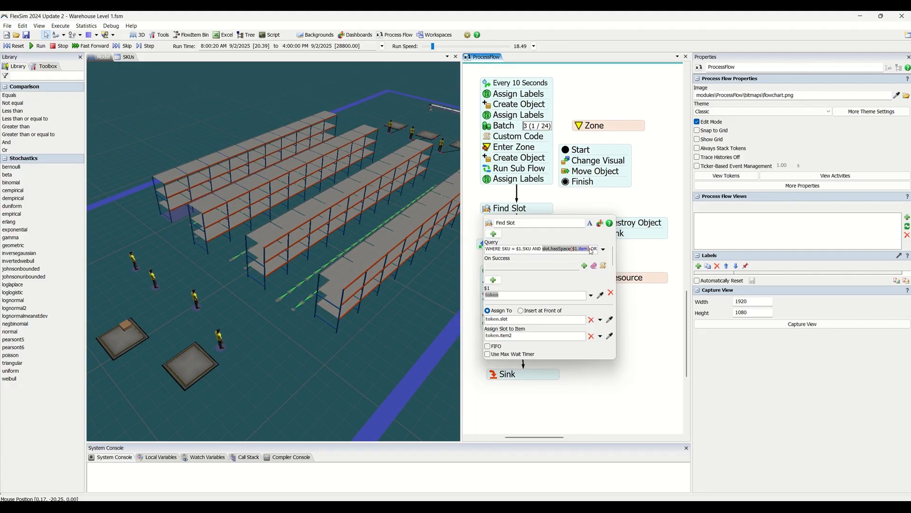
{"action": "left_click", "coordinate": [573, 252]}
{"action": "left_click_drag", "start_coordinate": [544, 250], "coordinate": [598, 249]}
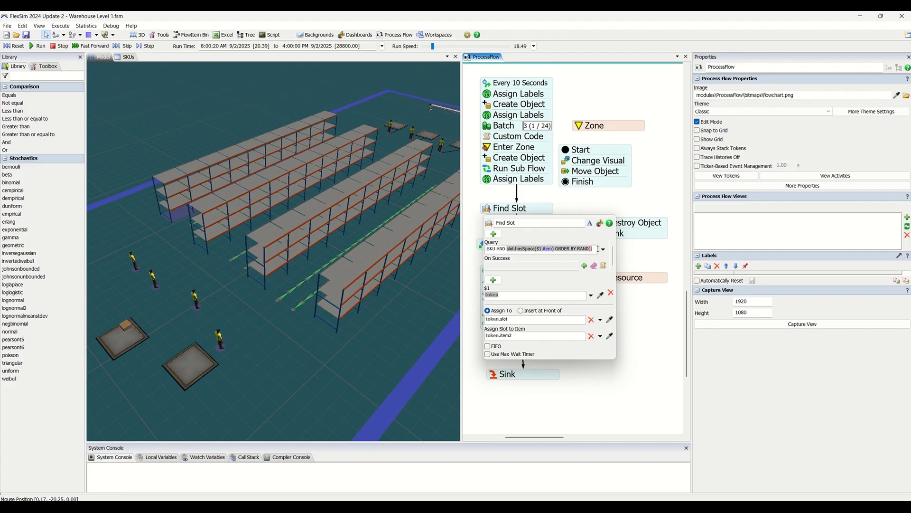
{"action": "left_click", "coordinate": [549, 252]}
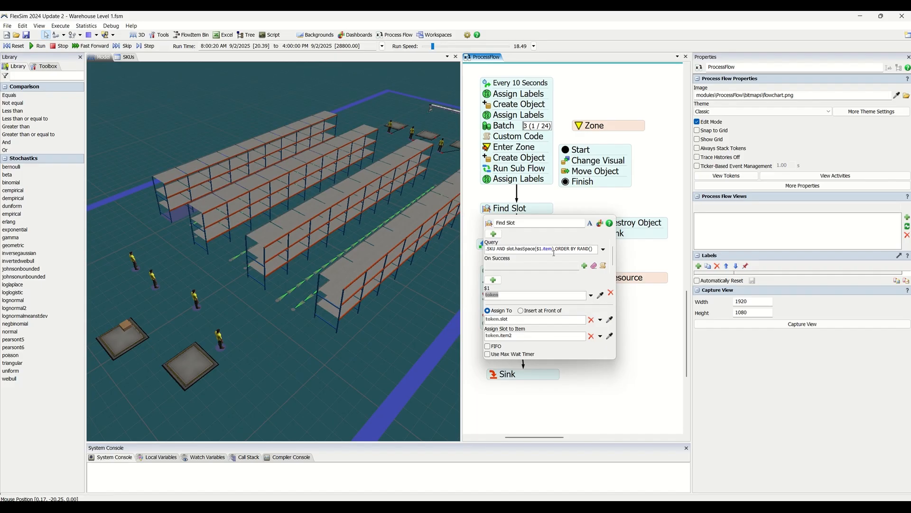
{"action": "left_click_drag", "start_coordinate": [507, 248], "coordinate": [535, 249]}
{"action": "left_click", "coordinate": [539, 248]}
{"action": "double_click", "coordinate": [549, 248]}
{"action": "left_click", "coordinate": [577, 248]}
{"action": "left_click_drag", "start_coordinate": [594, 250], "coordinate": [518, 246]}
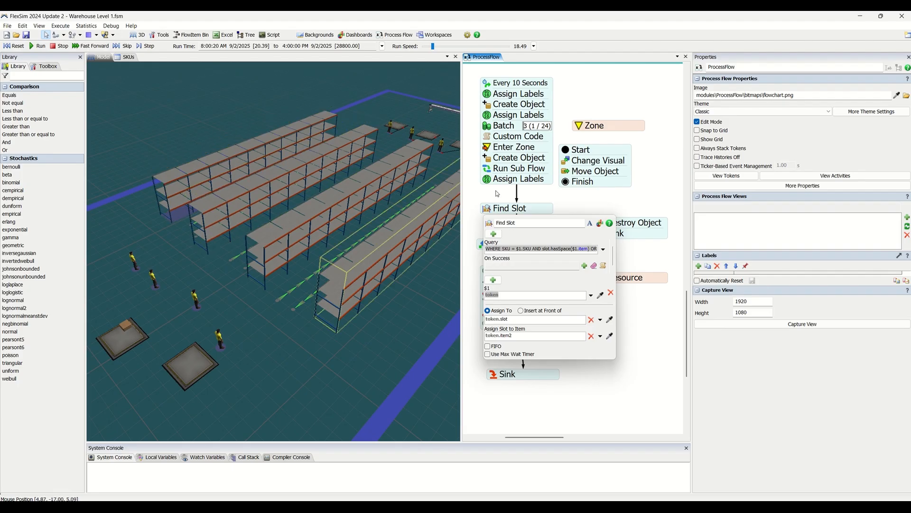
{"action": "left_click", "coordinate": [567, 200]}
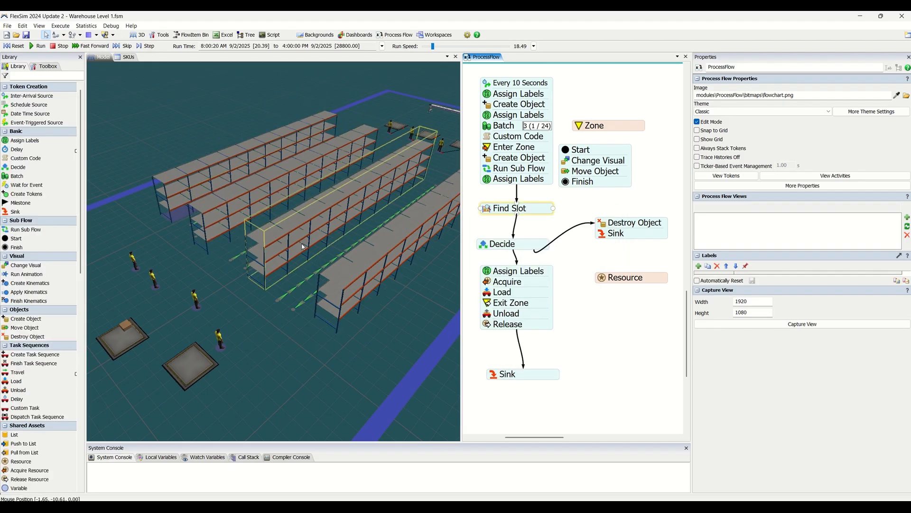
Step: Recheck the Find Slot settings, and inspect the Decide activity's Send Token To setting and outgoing connector
{"action": "left_click", "coordinate": [488, 209]}
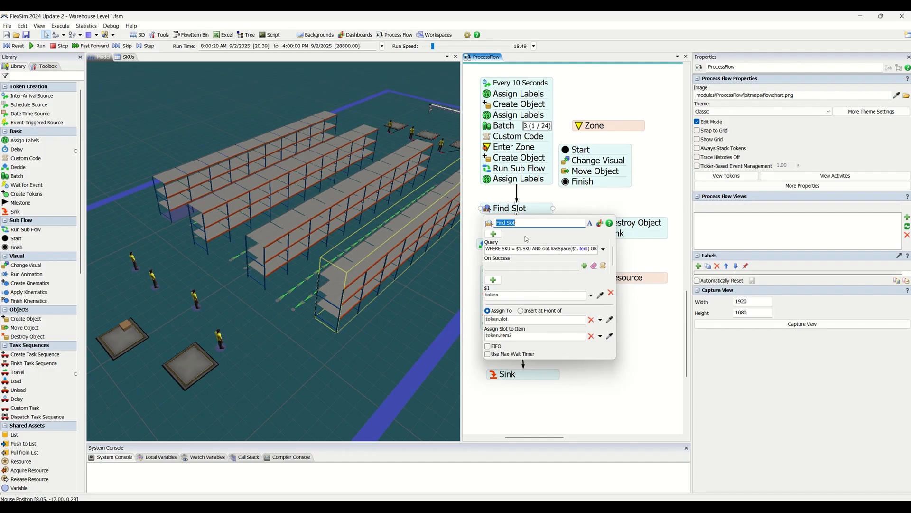
{"action": "left_click", "coordinate": [571, 204]}
{"action": "left_click", "coordinate": [482, 245]}
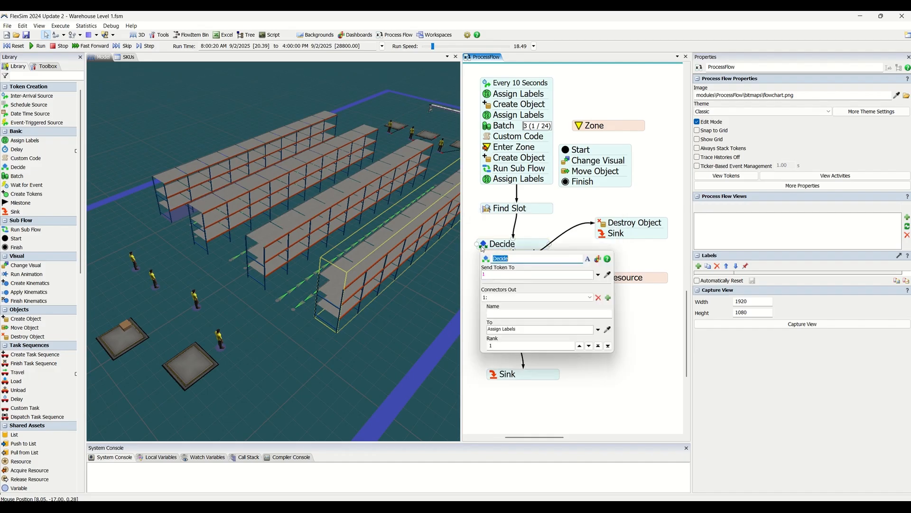
{"action": "left_click", "coordinate": [554, 219]}
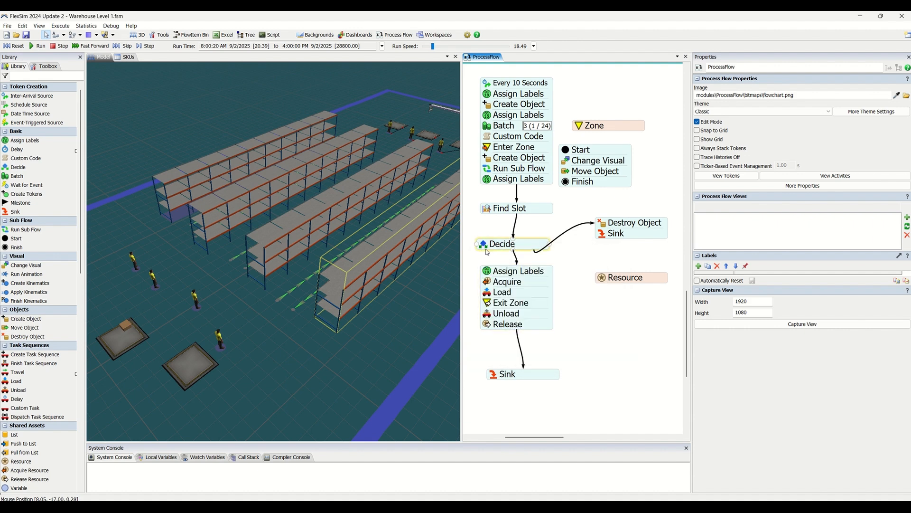
Step: Inspect the destination label and its value expression in the Assign Labels activity before Acquire
{"action": "left_click", "coordinate": [488, 273]}
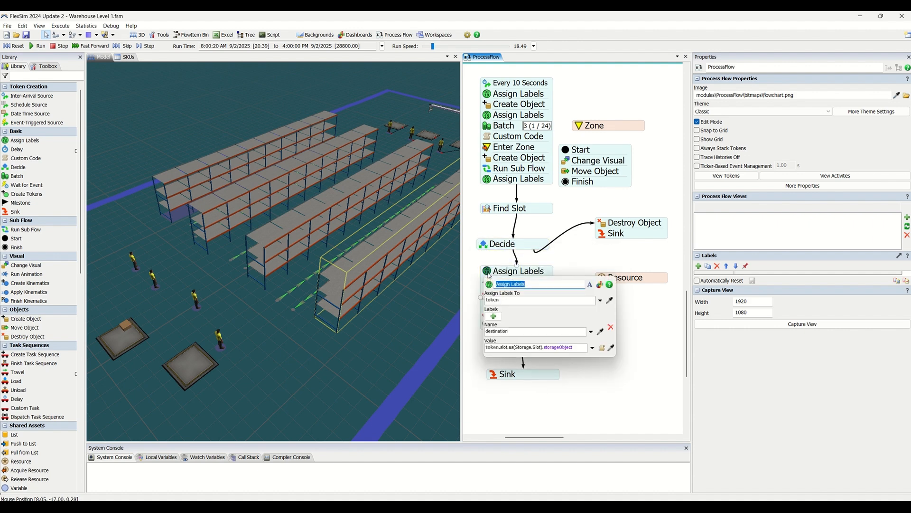
{"action": "double_click", "coordinate": [496, 332]}
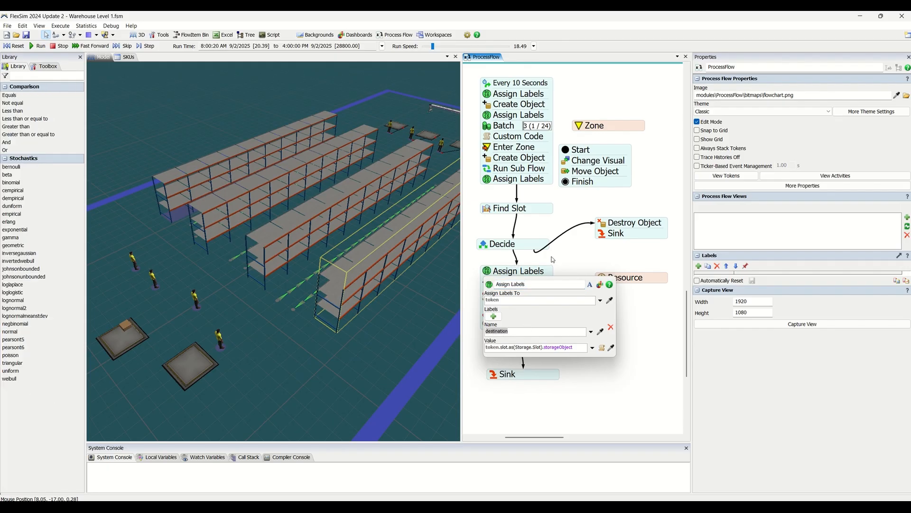
{"action": "left_click", "coordinate": [572, 266]}
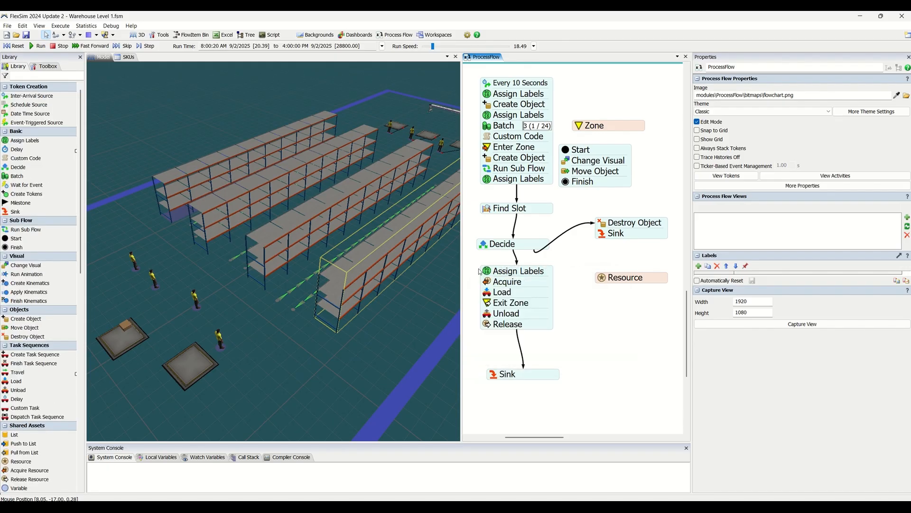
Step: Recheck the Decide activity's connector, and inspect the assignment target and destination label in the Assign Labels activity before Acquire
{"action": "left_click", "coordinate": [484, 245]}
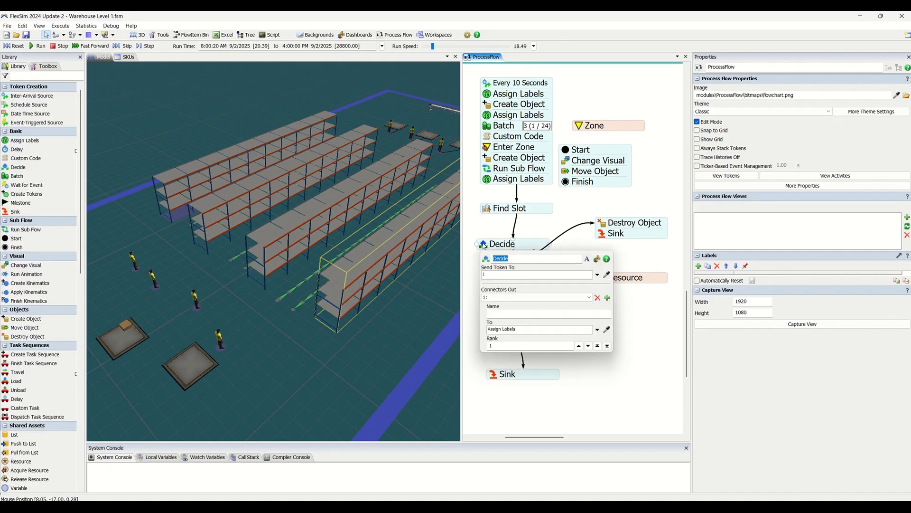
{"action": "left_click", "coordinate": [580, 221]}
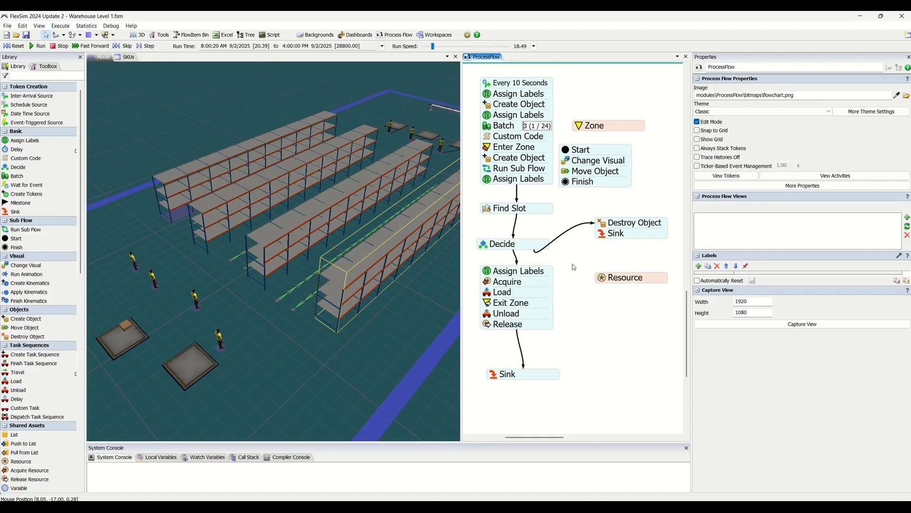
{"action": "left_click", "coordinate": [515, 271]}
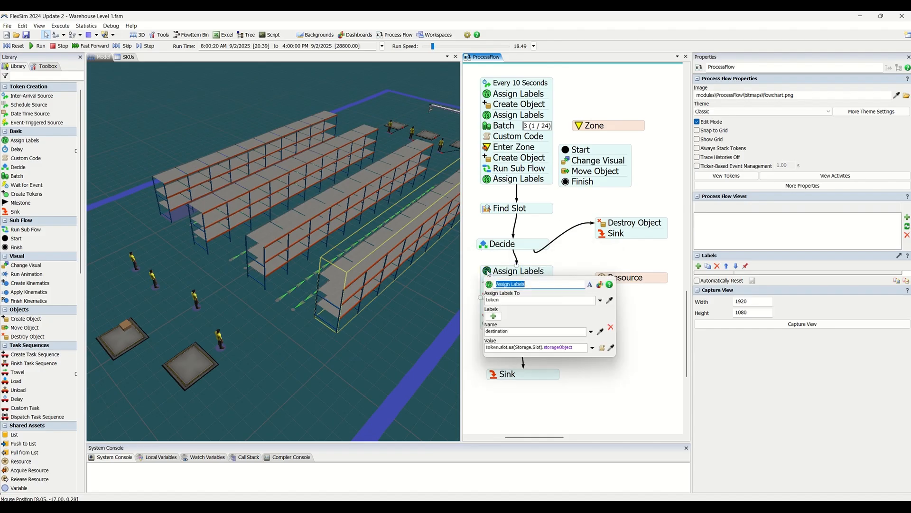
{"action": "left_click", "coordinate": [505, 299]}
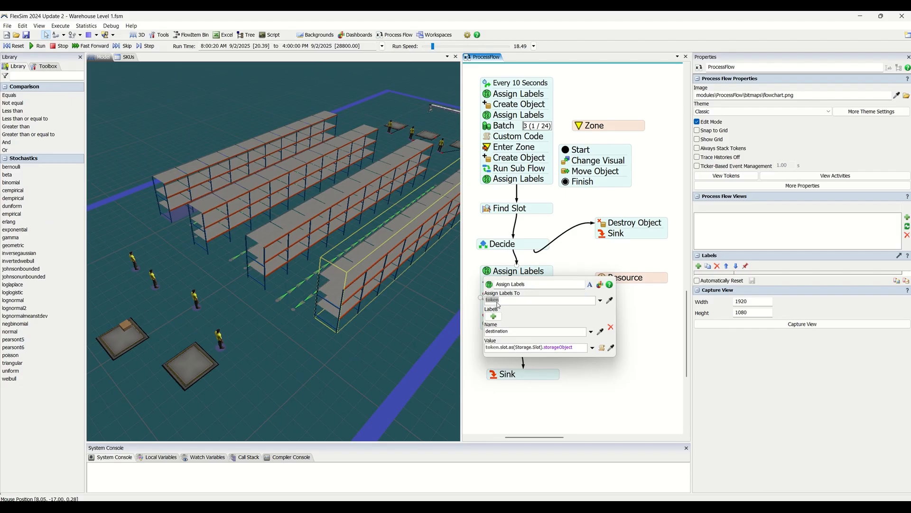
{"action": "left_click", "coordinate": [502, 332]}
{"action": "left_click", "coordinate": [525, 349]}
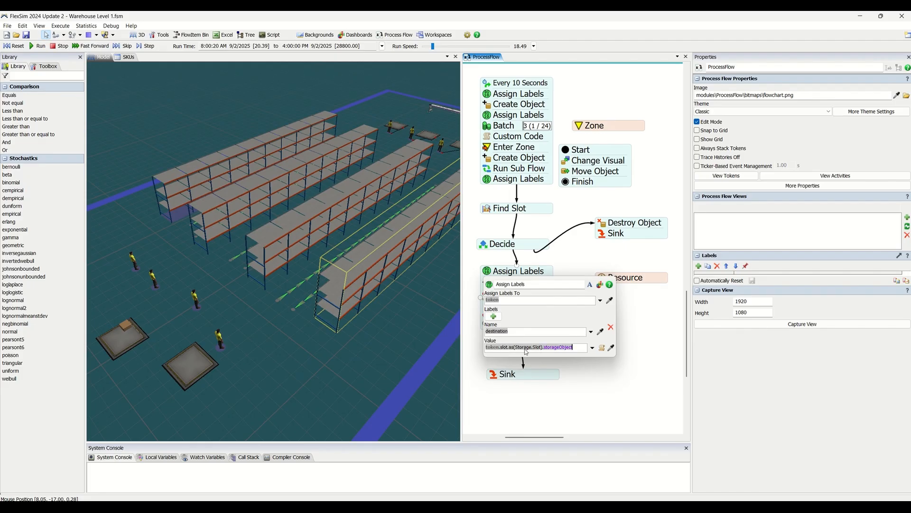
{"action": "left_click", "coordinate": [526, 349]}
Step: Examine each part of the destination label's value expression, token.slot.as(Storage.Slot).storageObject
{"action": "double_click", "coordinate": [497, 348]}
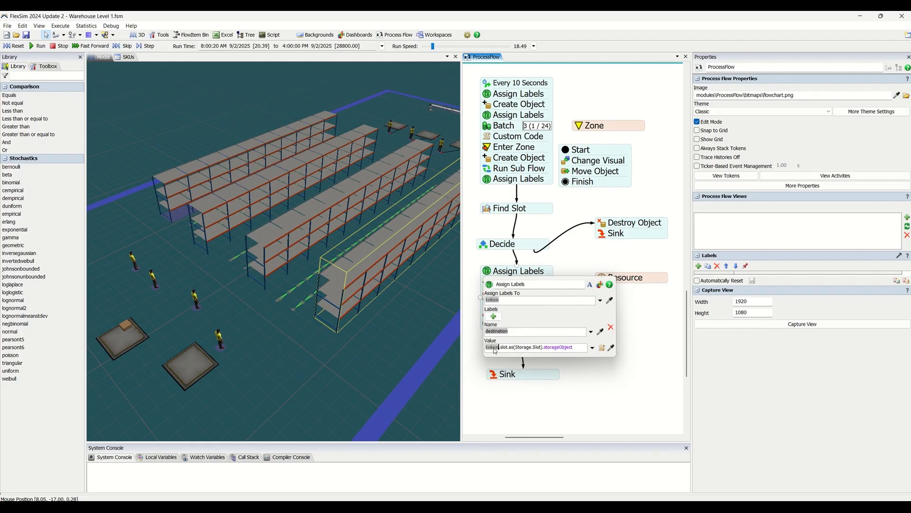
{"action": "double_click", "coordinate": [505, 348]}
{"action": "left_click_drag", "start_coordinate": [512, 349], "coordinate": [575, 348]}
{"action": "left_click", "coordinate": [575, 348]}
{"action": "key", "text": "ctrl+a"}
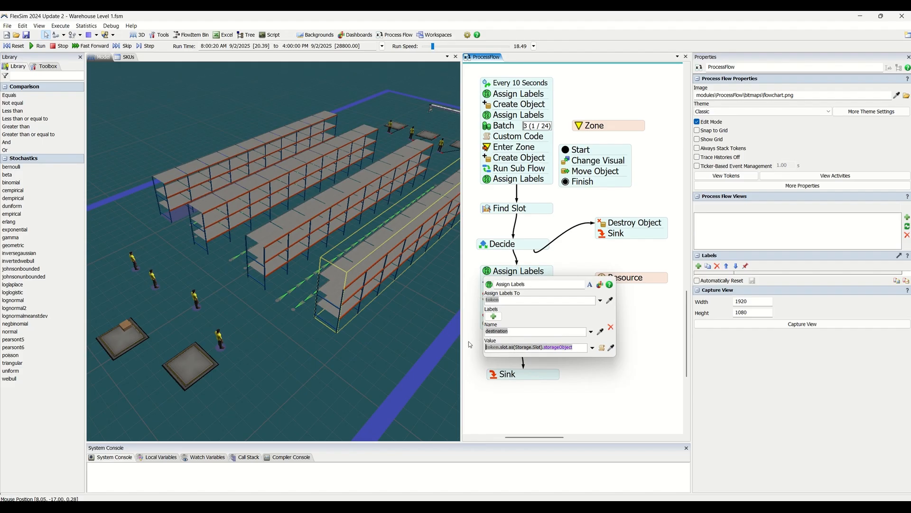
{"action": "double_click", "coordinate": [507, 347]}
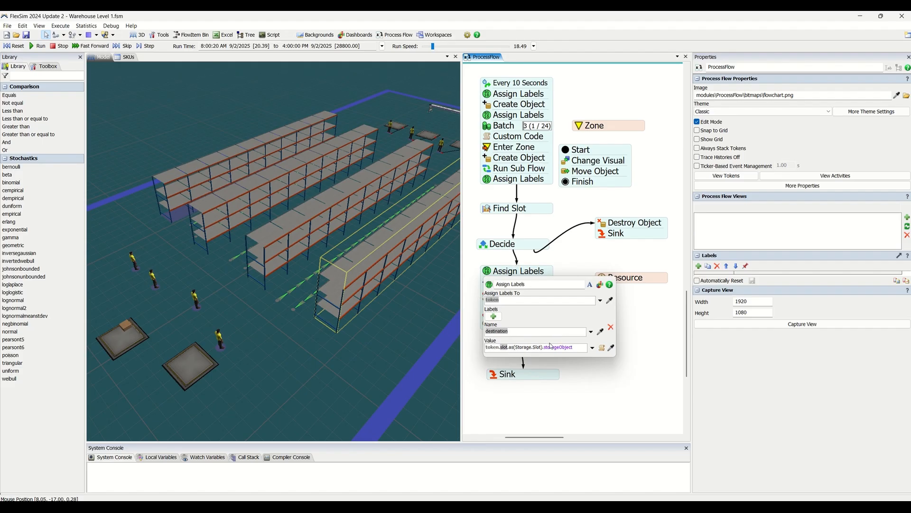
{"action": "left_click", "coordinate": [562, 260]}
Step: Set a breakpoint on line 6 of the destination label's value code, reset the model and run it at speed 815
{"action": "left_click", "coordinate": [488, 274]}
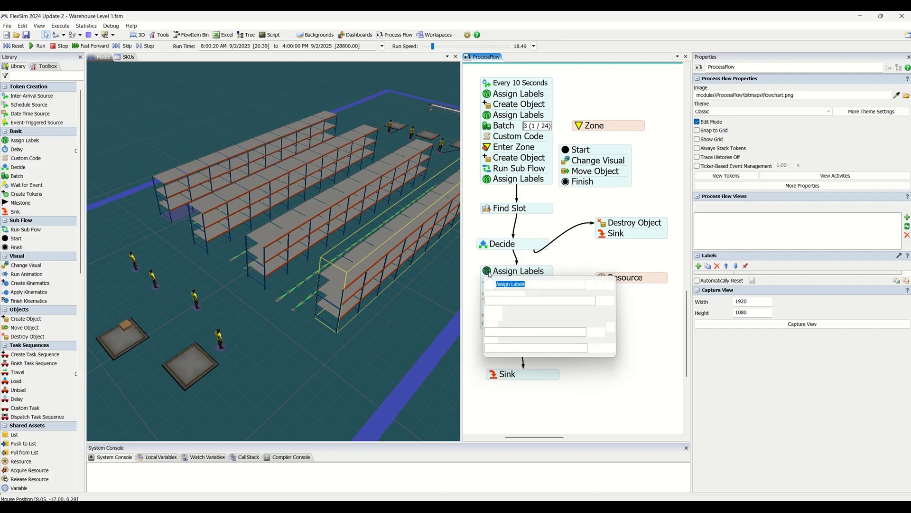
{"action": "left_click", "coordinate": [601, 348]}
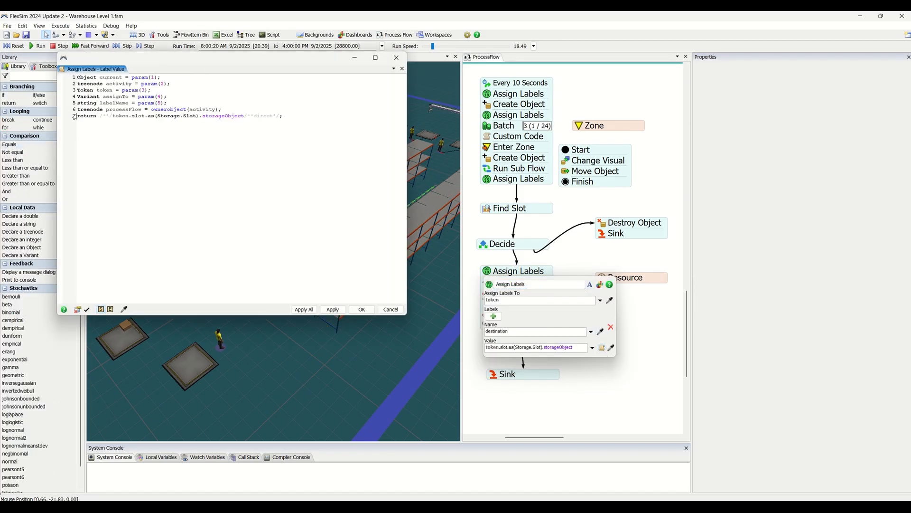
{"action": "left_click", "coordinate": [60, 110]}
{"action": "left_click", "coordinate": [12, 46]}
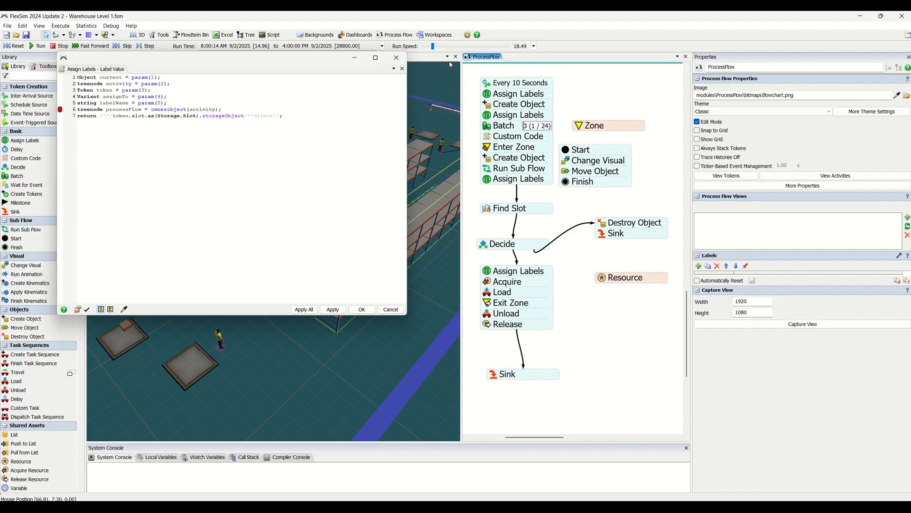
{"action": "left_click_drag", "start_coordinate": [432, 46], "coordinate": [447, 46]}
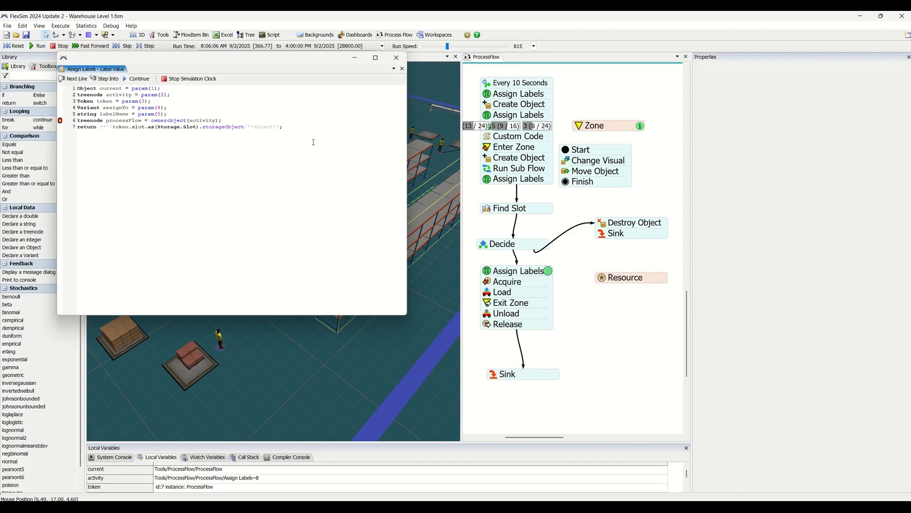
Step: Move and shrink the paused code window to uncover the palletized boxes and the token at Assign Labels
{"action": "left_click_drag", "start_coordinate": [173, 60], "coordinate": [429, 315]}
{"action": "left_click", "coordinate": [195, 355]}
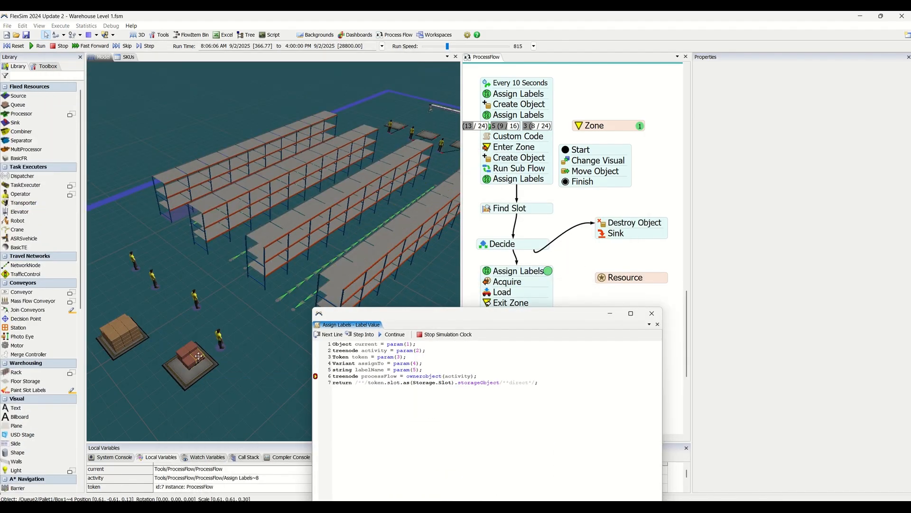
{"action": "left_click", "coordinate": [664, 310]}
{"action": "left_click_drag", "start_coordinate": [663, 310], "coordinate": [600, 387]}
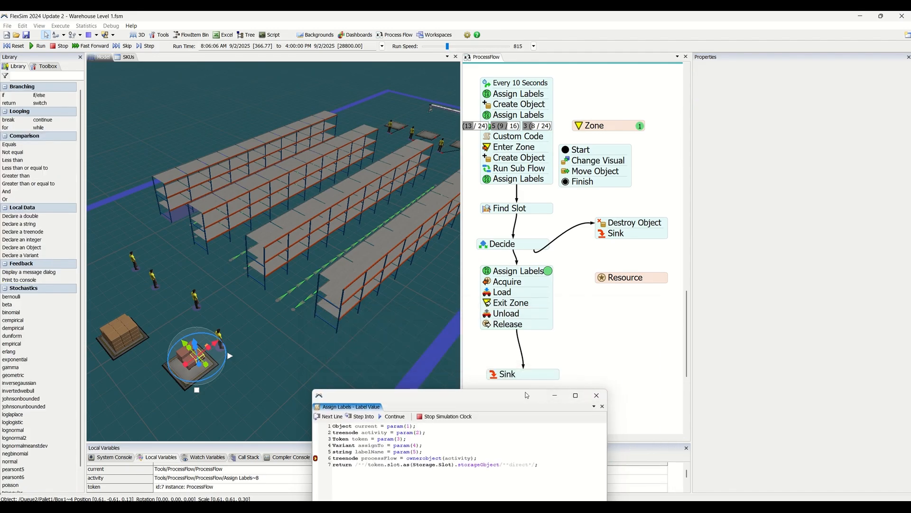
{"action": "left_click_drag", "start_coordinate": [516, 394], "coordinate": [488, 289]}
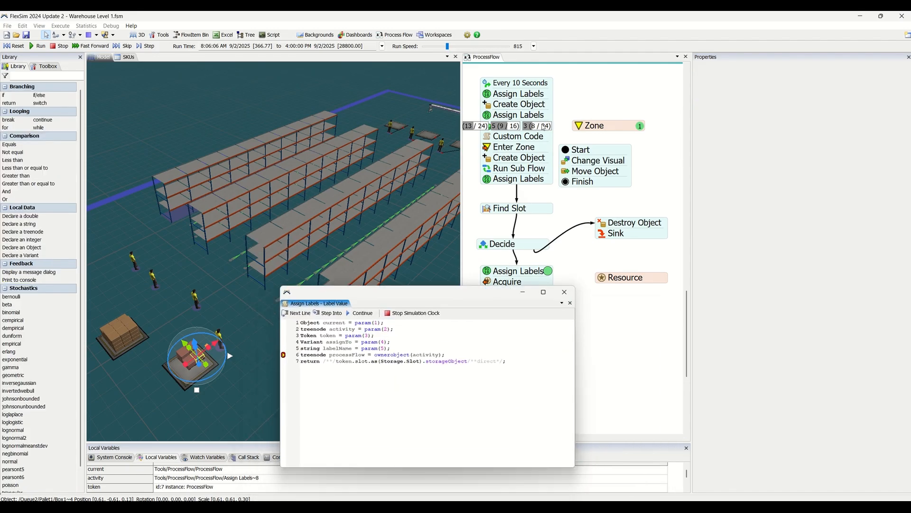
{"action": "left_click_drag", "start_coordinate": [492, 193], "coordinate": [552, 191]}
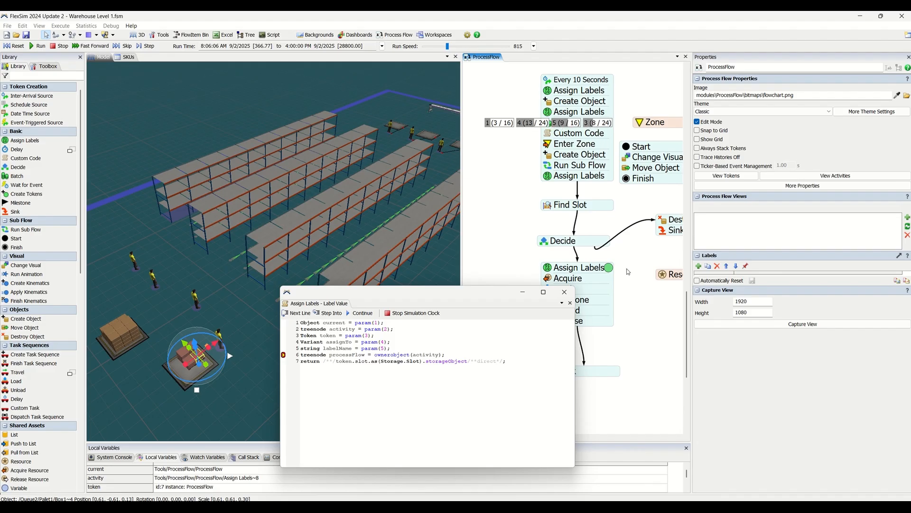
Step: Continue the simulation past the breakpoint and show the properties of the token at the Acquire activity
{"action": "left_click", "coordinate": [610, 268]}
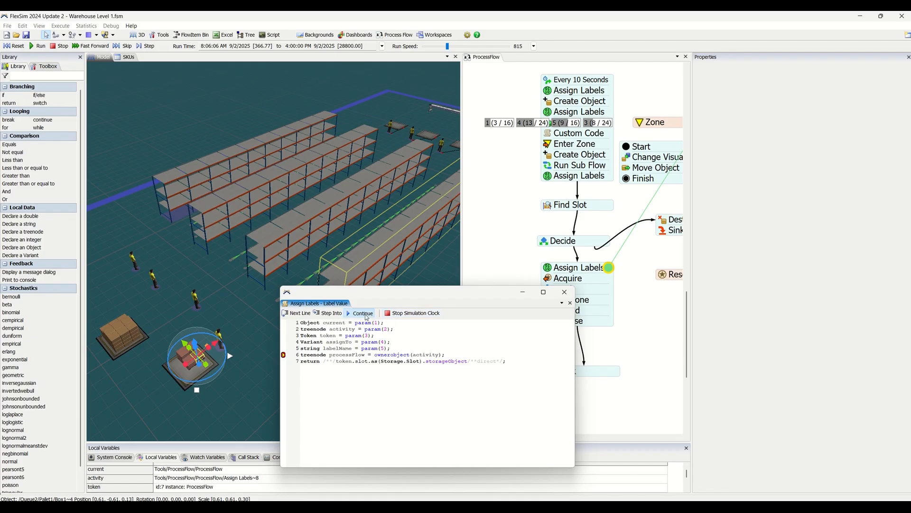
{"action": "left_click", "coordinate": [363, 312]}
{"action": "left_click", "coordinate": [609, 280]}
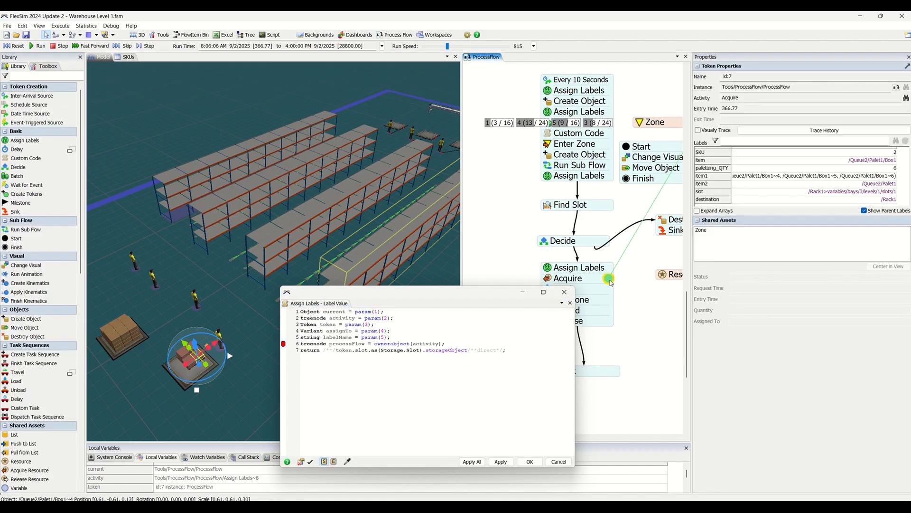
Step: Examine the box references stored in the token's item1 label array
{"action": "left_click", "coordinate": [761, 163]}
{"action": "left_click", "coordinate": [753, 176]}
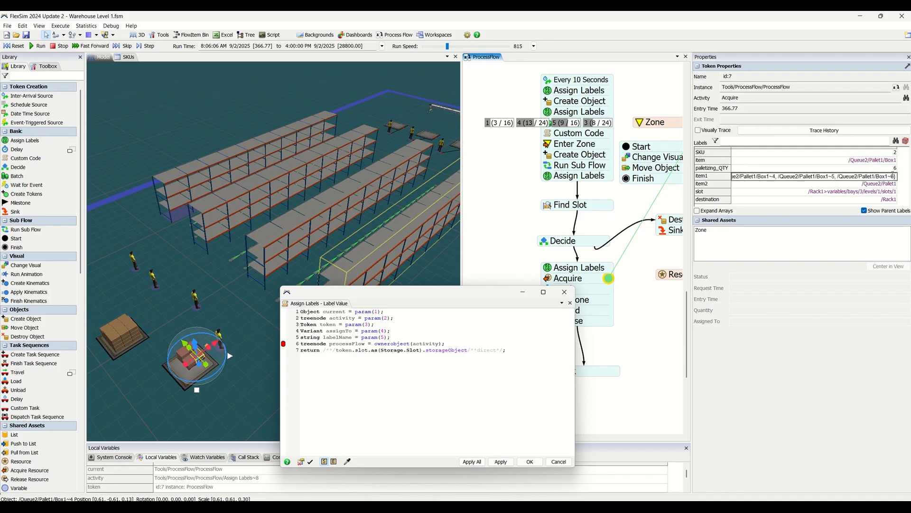
{"action": "left_click_drag", "start_coordinate": [895, 176], "coordinate": [834, 178]}
{"action": "left_click", "coordinate": [894, 176]}
{"action": "left_click", "coordinate": [834, 177]}
{"action": "left_click_drag", "start_coordinate": [799, 176], "coordinate": [815, 178]}
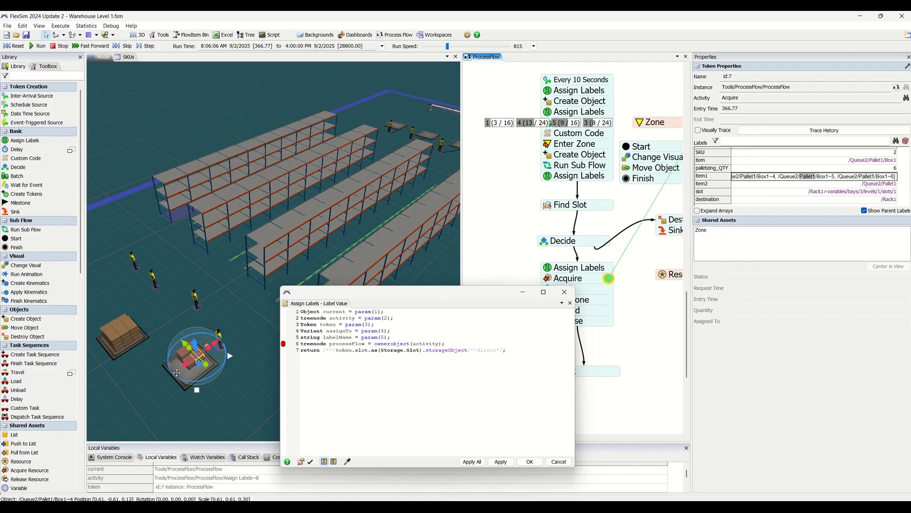
Step: Inspect the individual boxes stacked on the pallet in Queue2 in the 3D model
{"action": "left_click", "coordinate": [183, 361]}
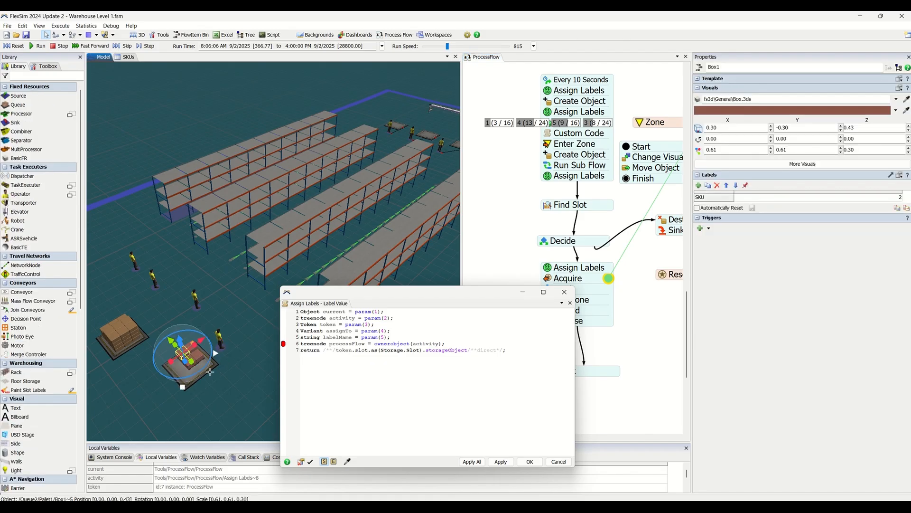
{"action": "left_click", "coordinate": [194, 360]}
{"action": "left_click", "coordinate": [193, 353]}
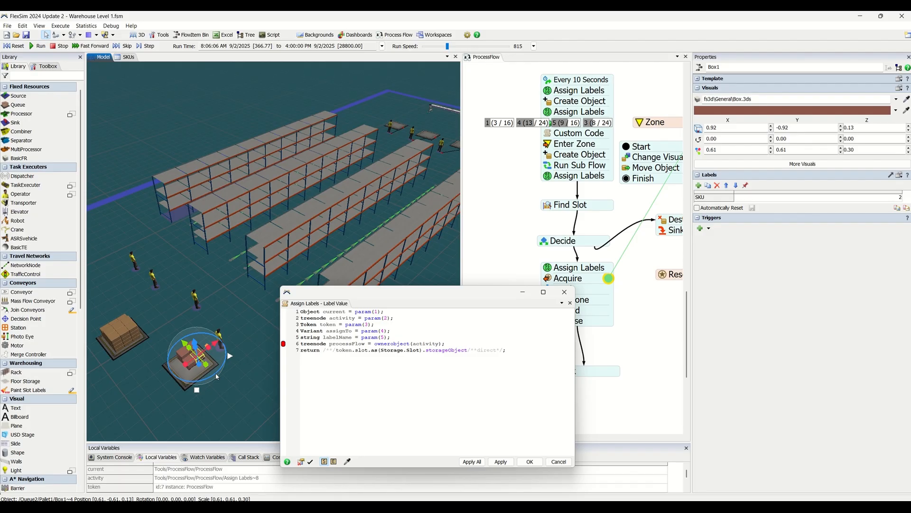
{"action": "left_click", "coordinate": [194, 353]}
{"action": "left_click", "coordinate": [194, 353]}
{"action": "left_click", "coordinate": [193, 353]}
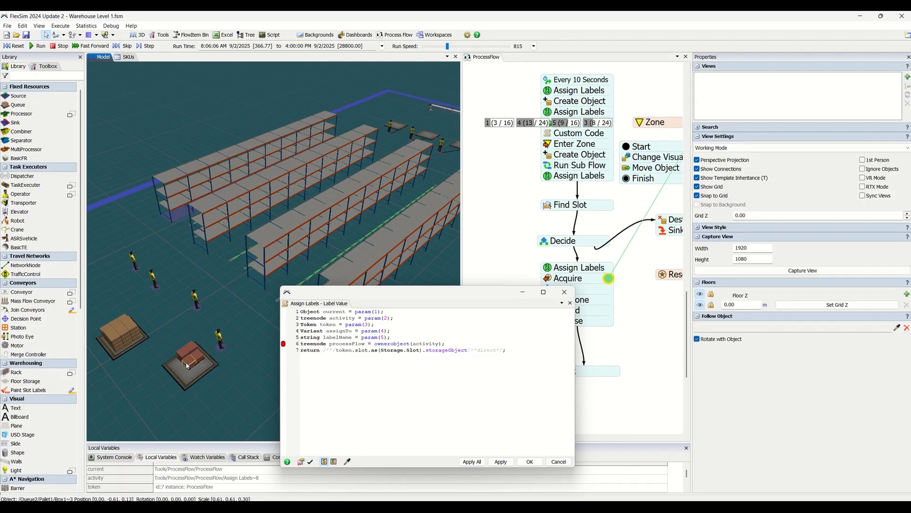
{"action": "left_click", "coordinate": [186, 362]}
Step: Reselect the token at Acquire and examine its item2 and slot labels
{"action": "left_click", "coordinate": [600, 277]}
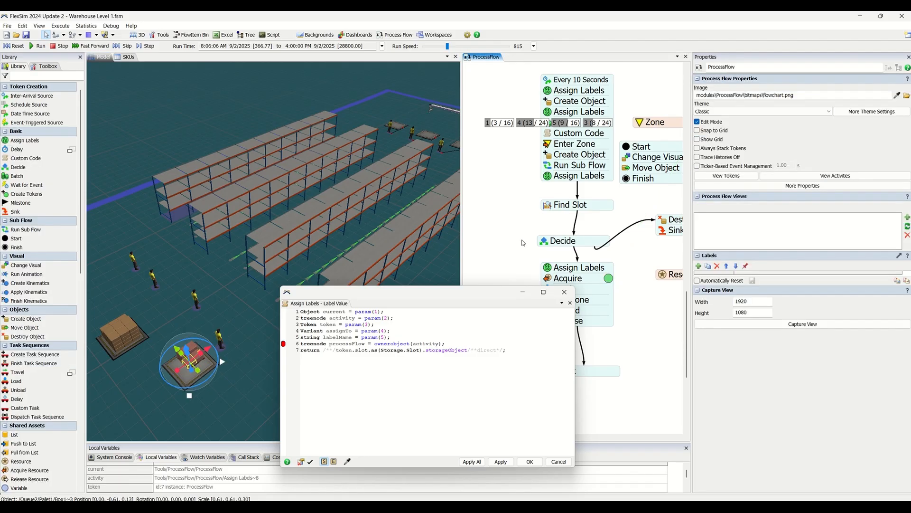
{"action": "left_click", "coordinate": [607, 279]}
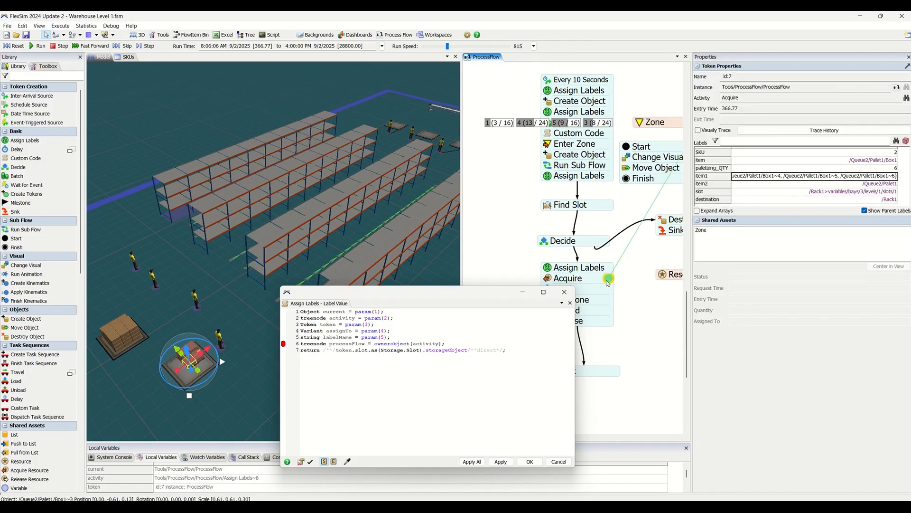
{"action": "left_click", "coordinate": [721, 187]}
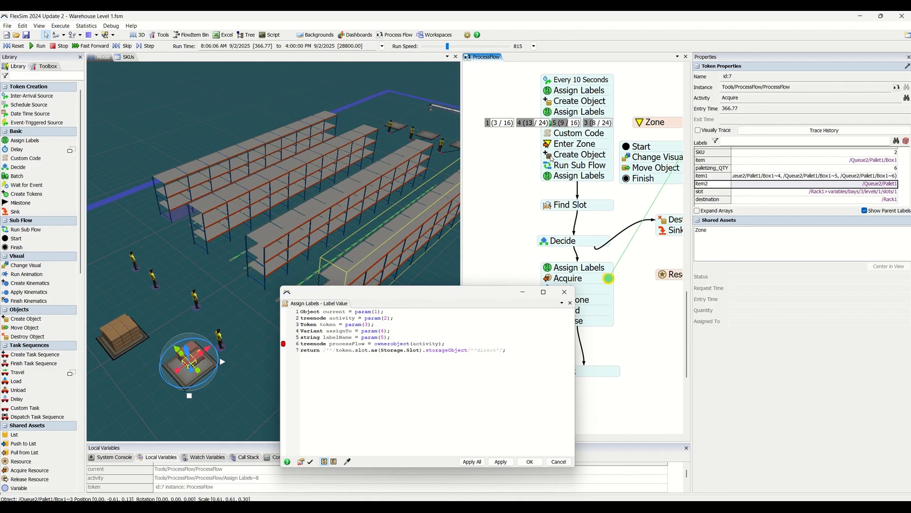
{"action": "left_click", "coordinate": [716, 192]}
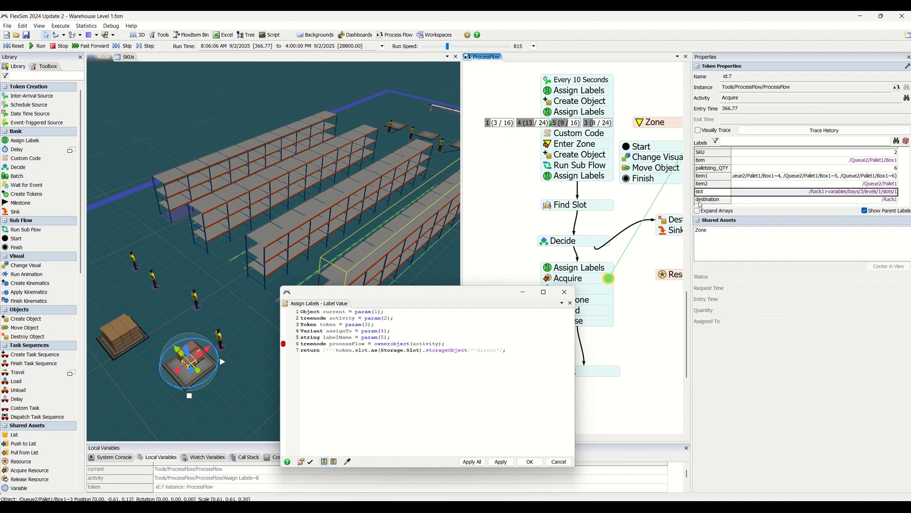
Step: Check the token.slot assignment in the Find Slot activity against the slot label on the token at Acquire
{"action": "left_click", "coordinate": [549, 208]}
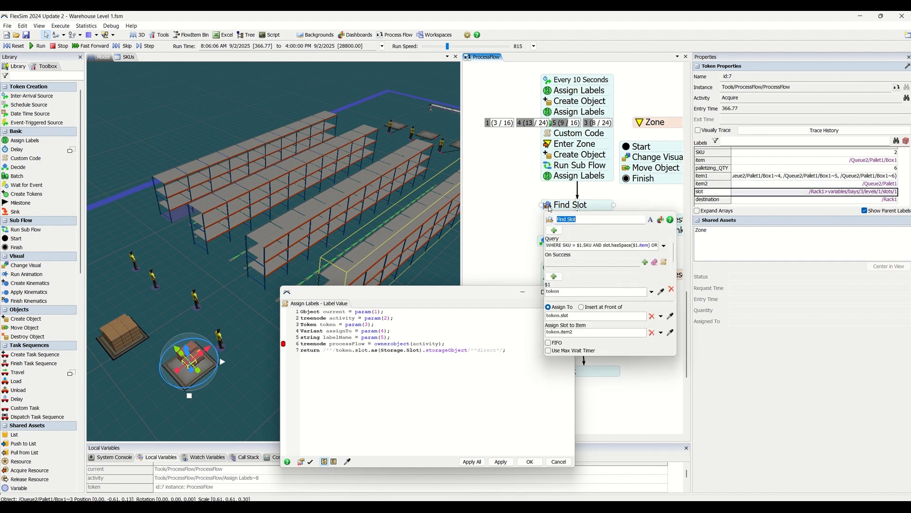
{"action": "left_click", "coordinate": [554, 315]}
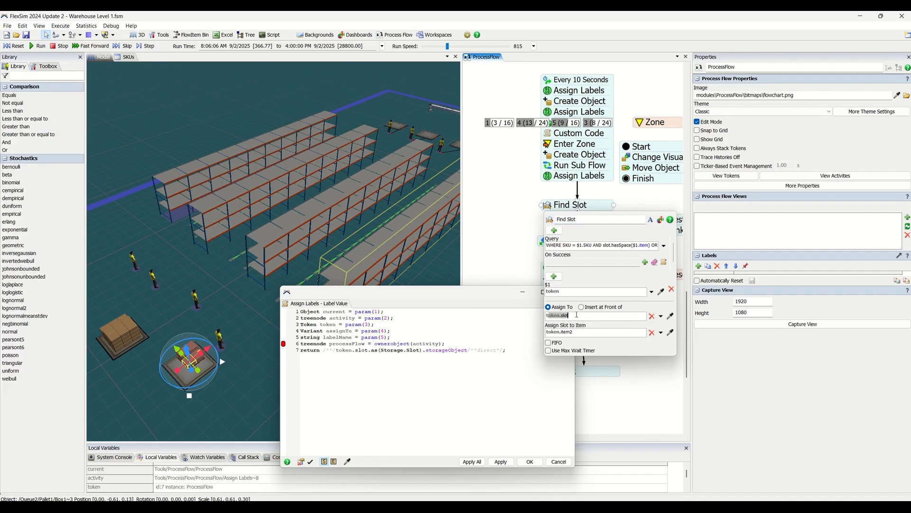
{"action": "left_click", "coordinate": [508, 232]}
{"action": "left_click", "coordinate": [610, 280]}
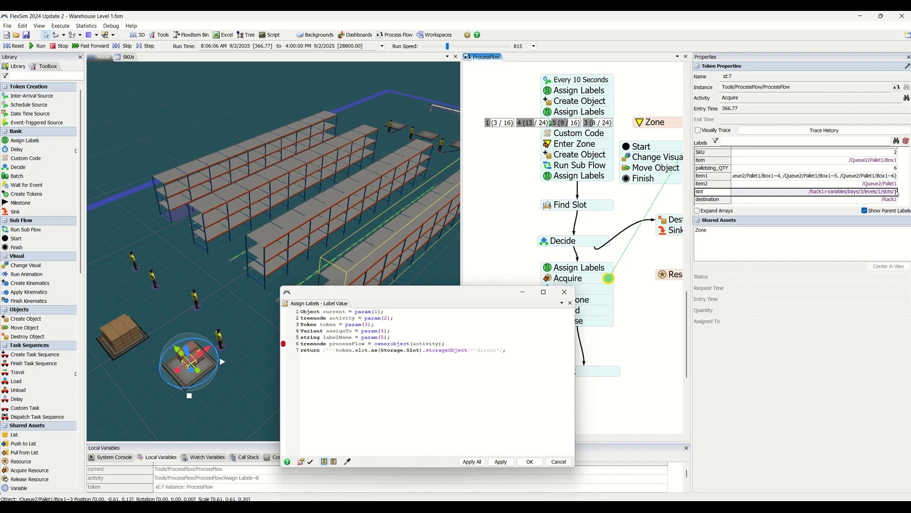
Step: Review the SKU and slot.hasSpace($1.item) conditions in the Find Slot query, and check the token's slot and destination labels
{"action": "left_click", "coordinate": [543, 205]}
{"action": "left_click_drag", "start_coordinate": [592, 246], "coordinate": [538, 249]}
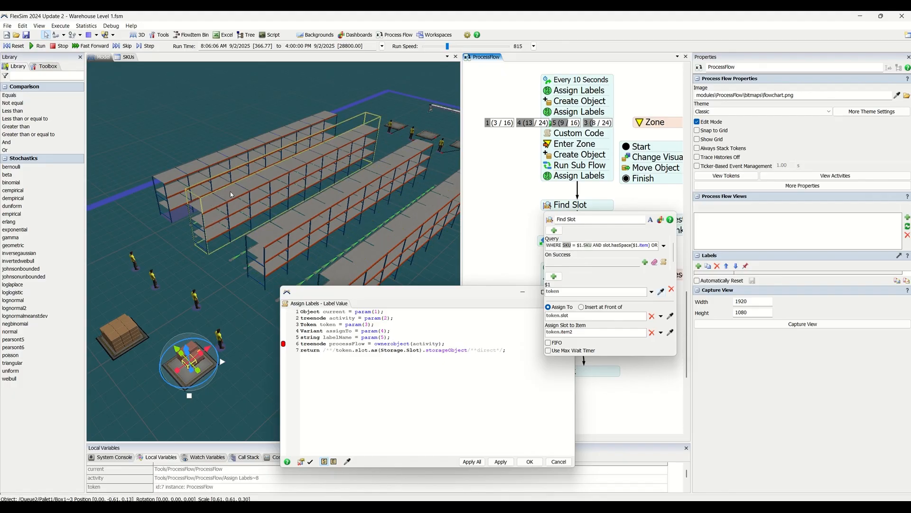
{"action": "left_click_drag", "start_coordinate": [604, 244], "coordinate": [651, 244]}
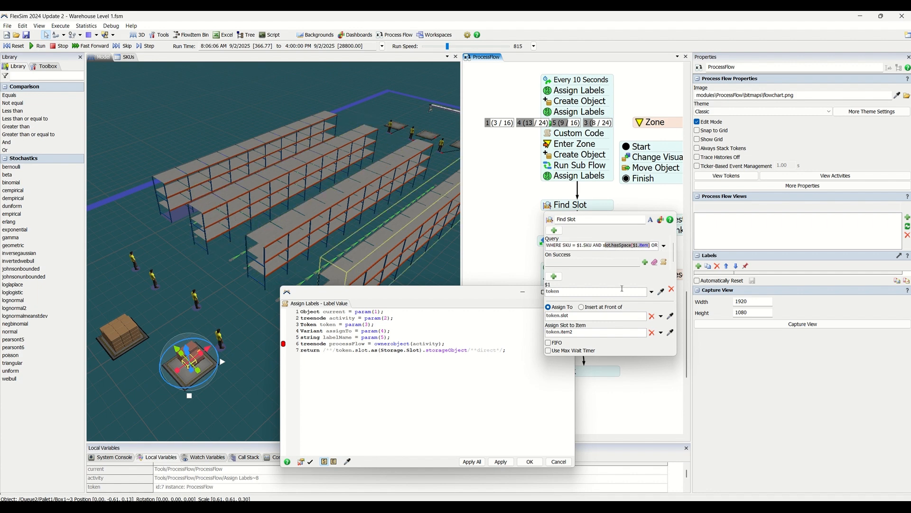
{"action": "left_click", "coordinate": [491, 201]}
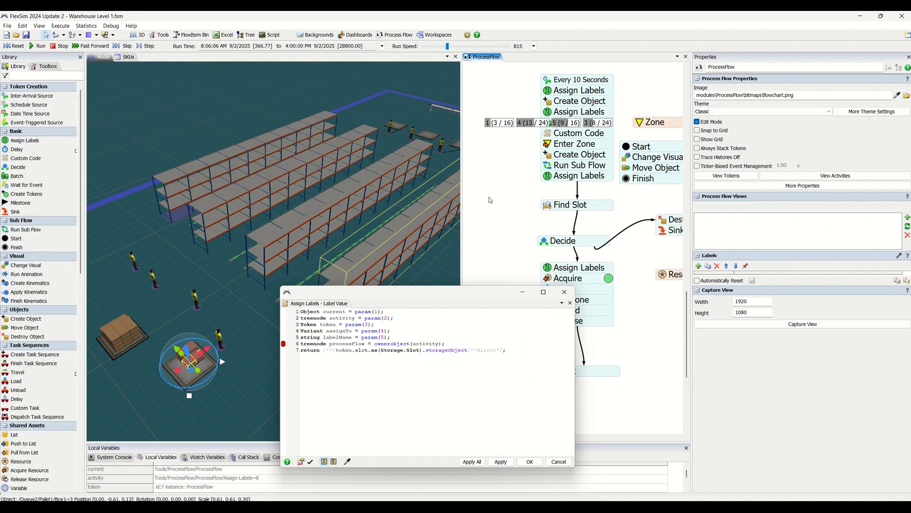
{"action": "left_click", "coordinate": [610, 281]}
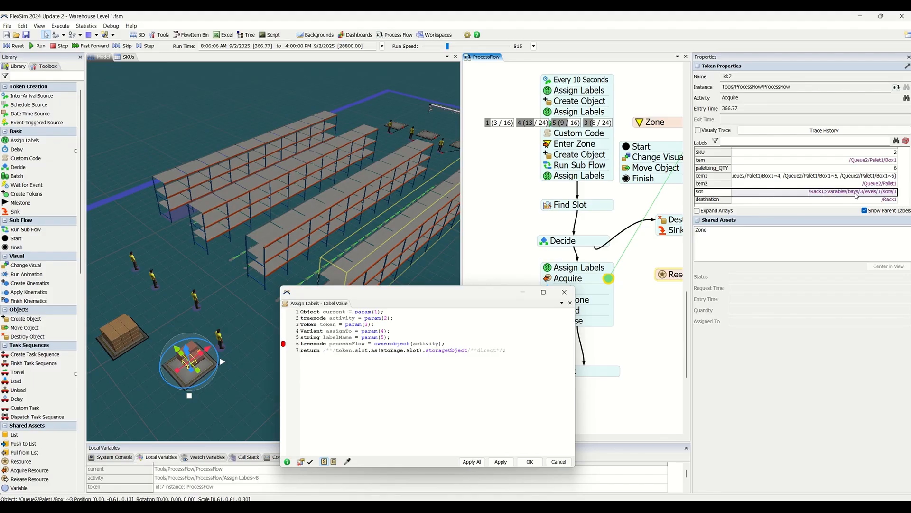
{"action": "left_click", "coordinate": [765, 202]}
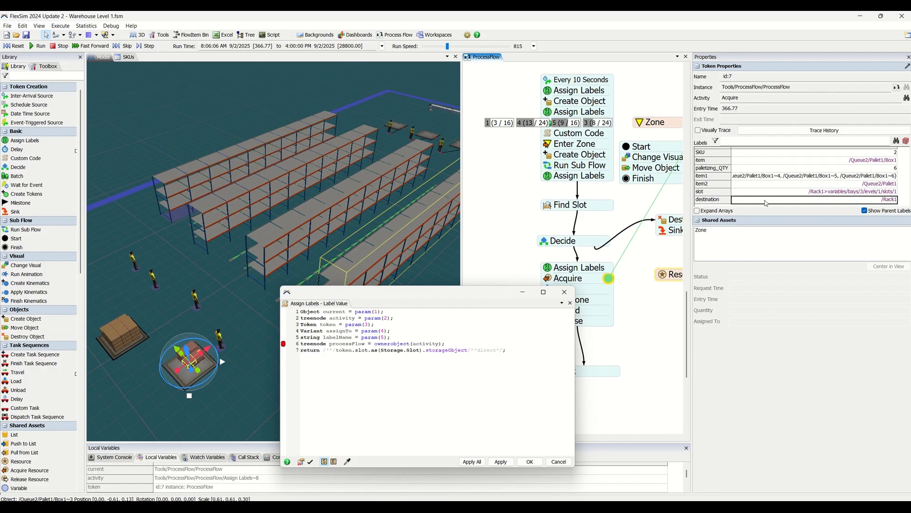
Step: Check the destination assignment token.slot.as(Storage.Slot).storageObject in the Assign Labels before Acquire against the token's label, and close the code editor
{"action": "double_click", "coordinate": [553, 268]}
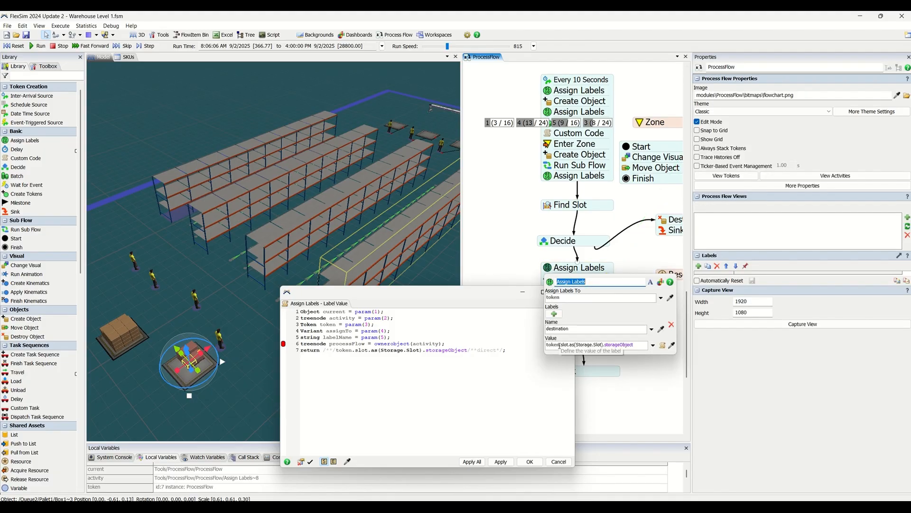
{"action": "left_click_drag", "start_coordinate": [569, 347], "coordinate": [547, 345]}
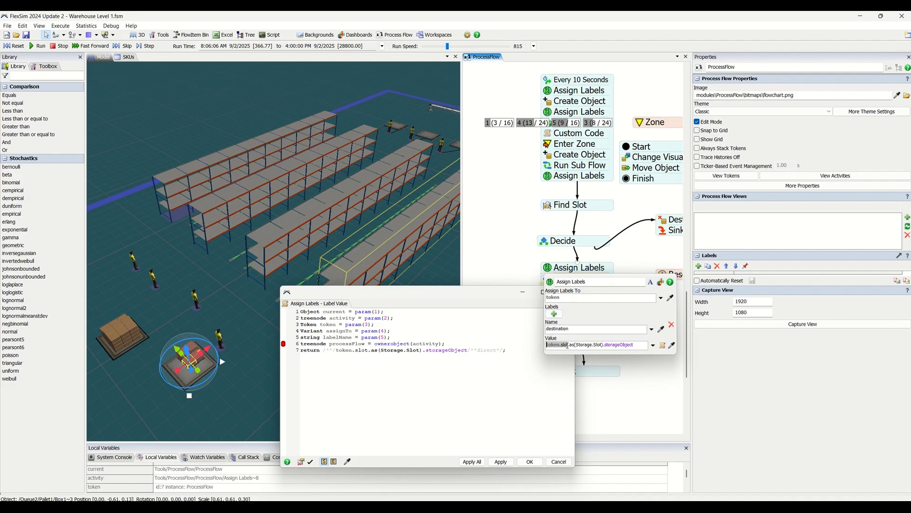
{"action": "left_click_drag", "start_coordinate": [569, 345], "coordinate": [600, 345]}
{"action": "left_click", "coordinate": [549, 271]}
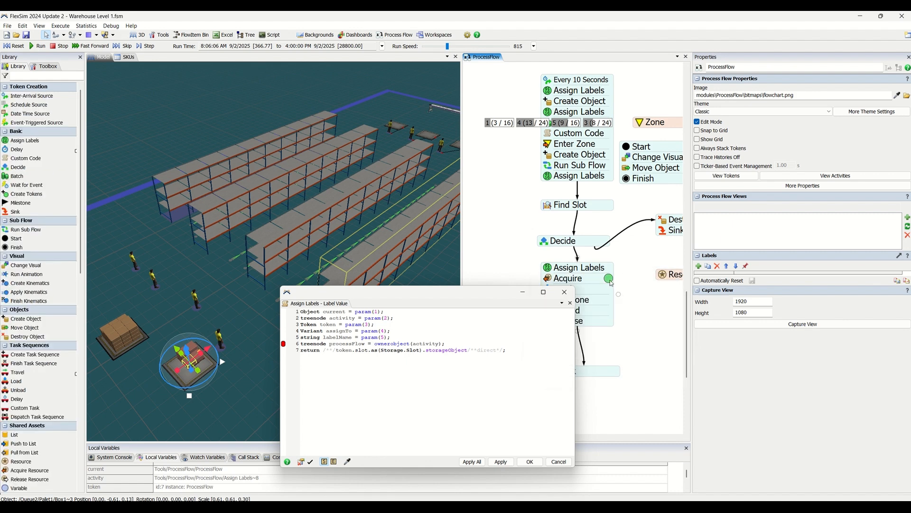
{"action": "left_click", "coordinate": [608, 278]}
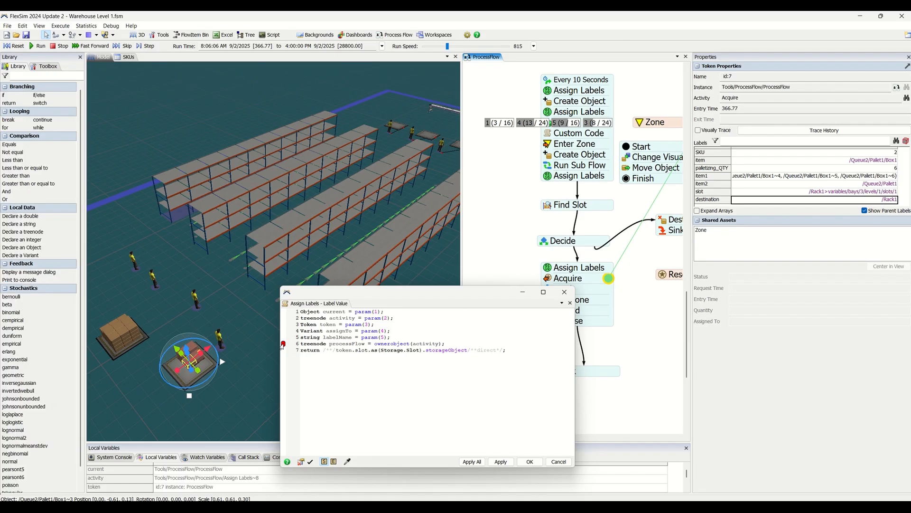
{"action": "left_click", "coordinate": [559, 461]}
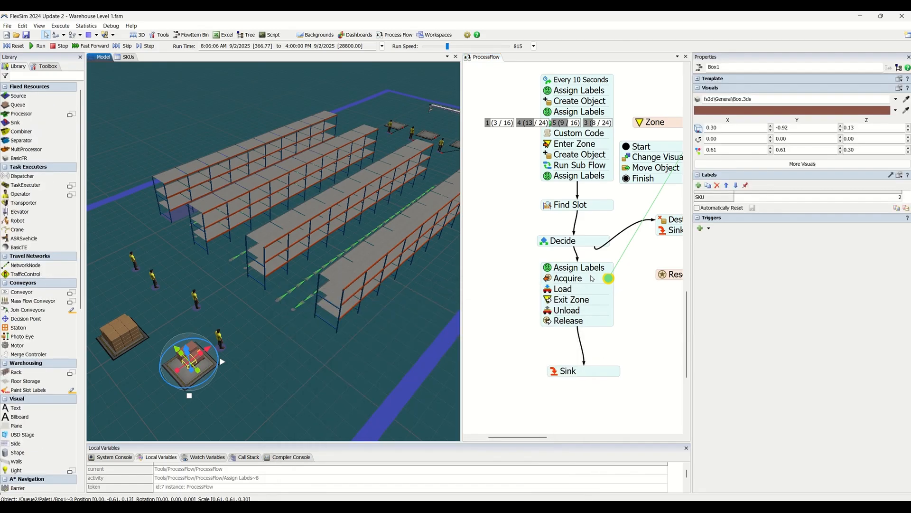
Step: Review the Resource's Group("Placer") reference alongside the model's groups, and the Acquire activity's resource settings
{"action": "left_click", "coordinate": [550, 290]}
{"action": "left_click_drag", "start_coordinate": [642, 261], "coordinate": [609, 257]}
{"action": "left_click", "coordinate": [632, 273]}
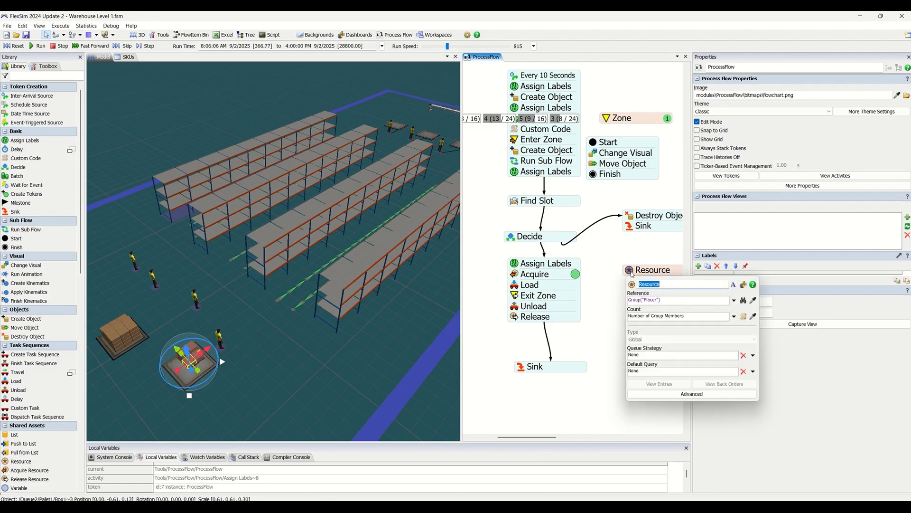
{"action": "left_click", "coordinate": [44, 69]}
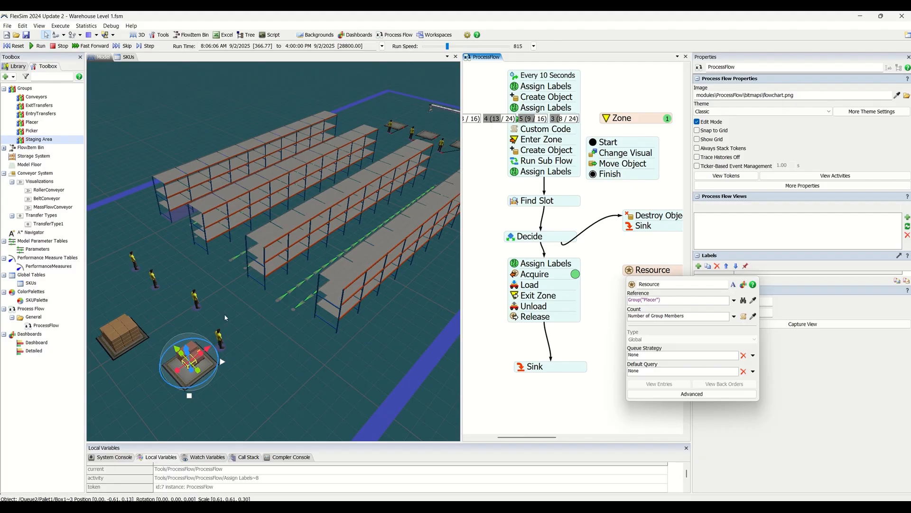
{"action": "left_click", "coordinate": [514, 275]}
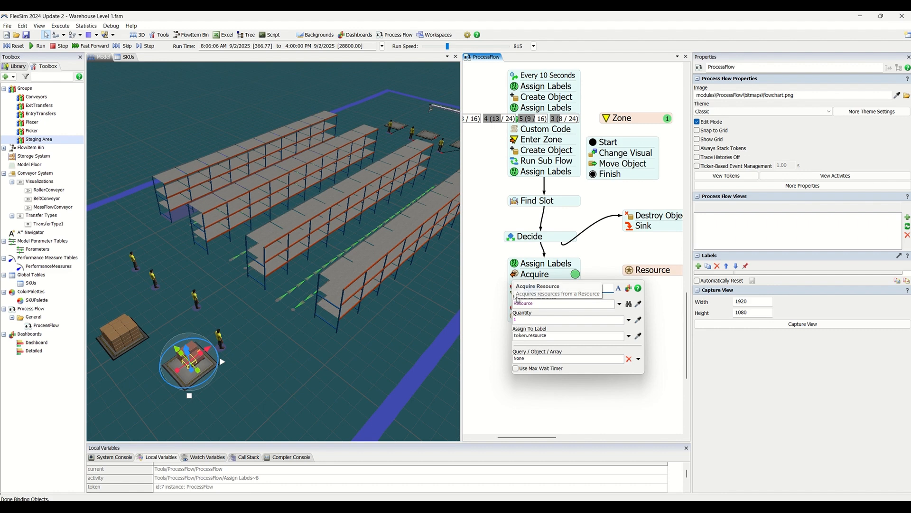
{"action": "left_click", "coordinate": [488, 297]}
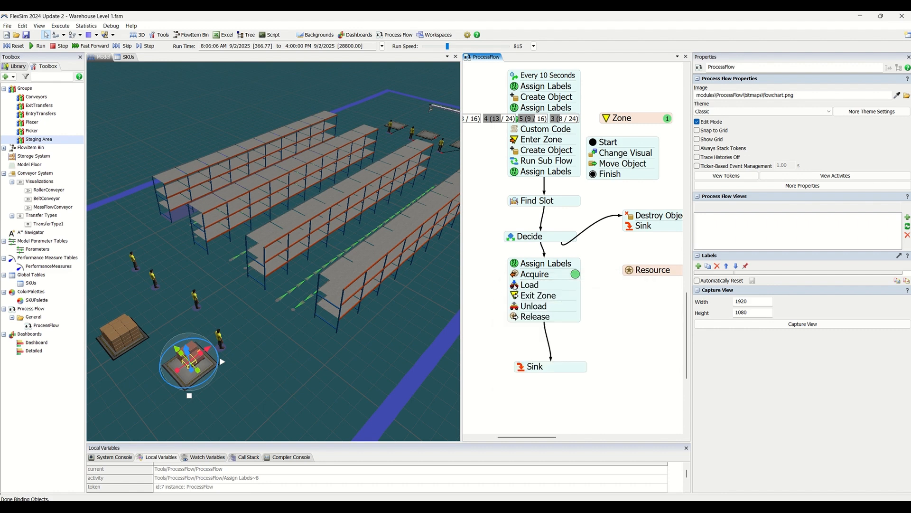
Step: Review the executer and item settings of the Load activity, and open the Exit Zone activity's settings
{"action": "left_click", "coordinate": [515, 285]}
{"action": "key", "text": "Tab"}
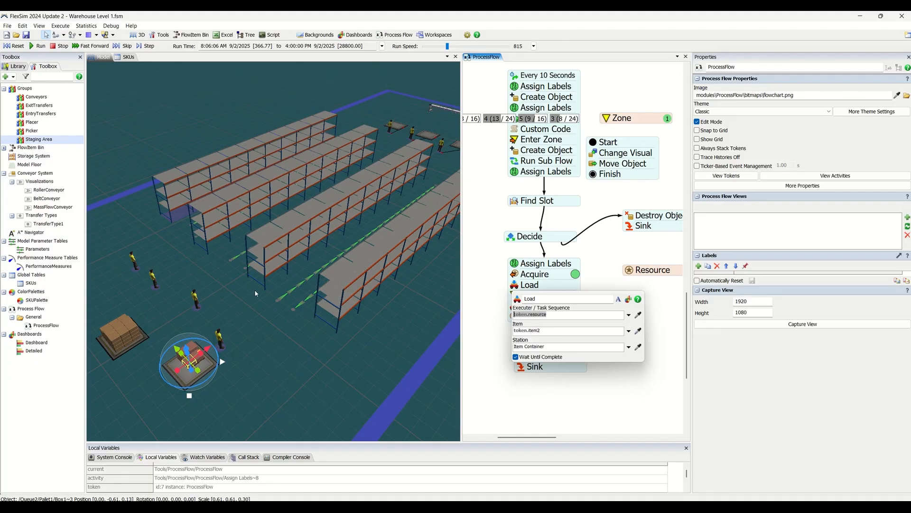
{"action": "double_click", "coordinate": [551, 329]}
{"action": "left_click", "coordinate": [505, 312]}
{"action": "left_click", "coordinate": [515, 296]}
{"action": "left_click", "coordinate": [507, 308]}
Step: Review the Exit Zone's zone reference and the Unload activity's token.item2 and token.destination settings
{"action": "left_click", "coordinate": [514, 305]}
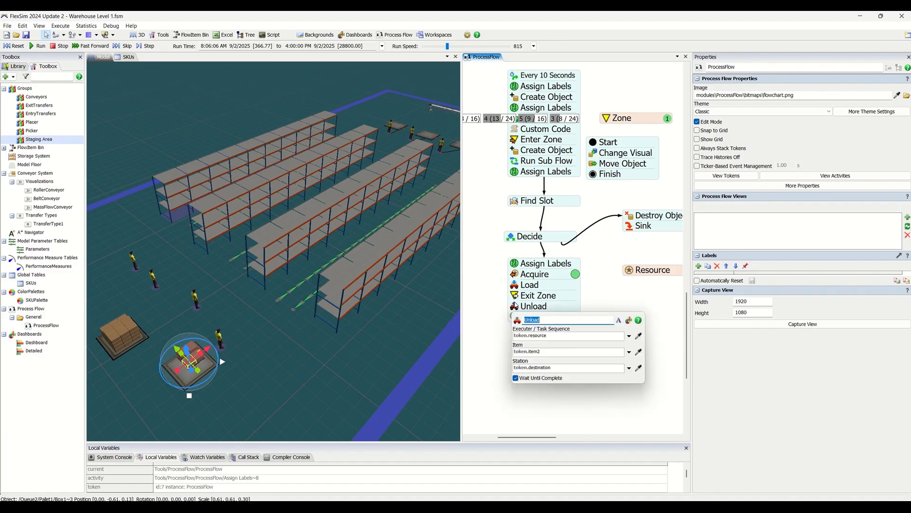
{"action": "left_click", "coordinate": [517, 295]}
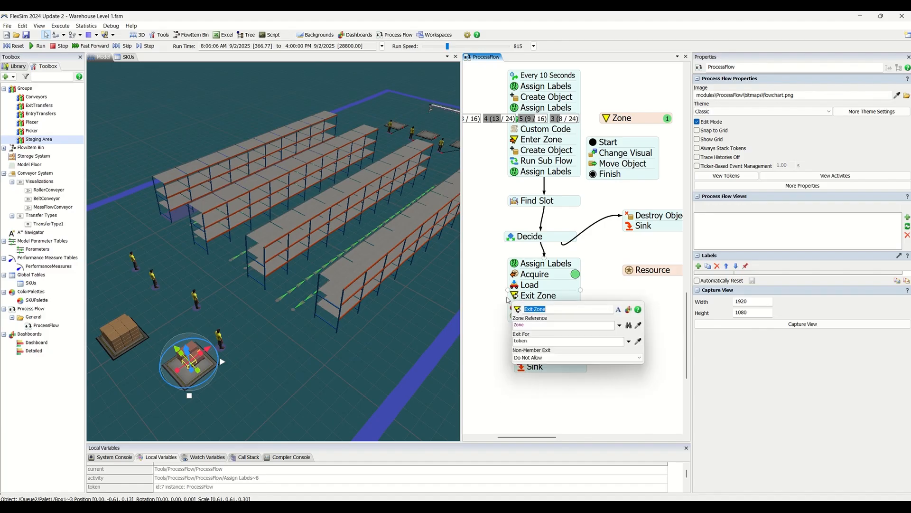
{"action": "left_click", "coordinate": [503, 300]}
{"action": "left_click", "coordinate": [515, 306]}
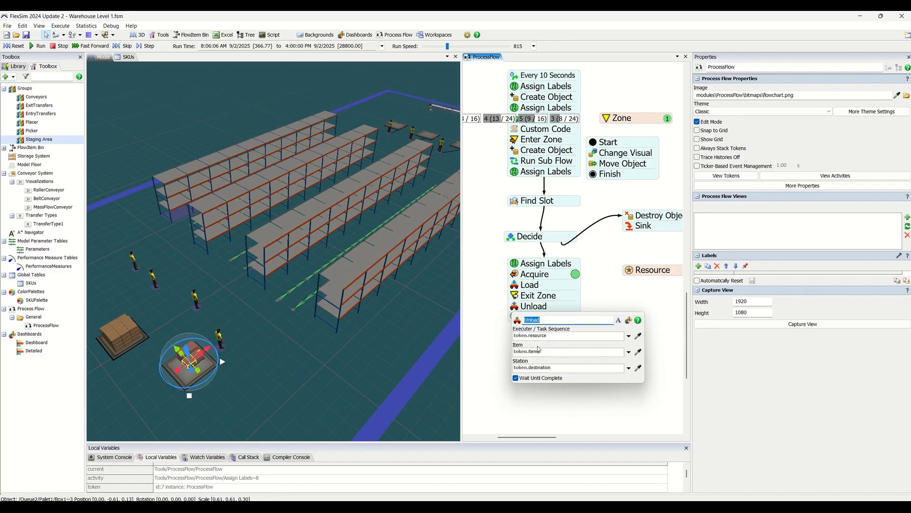
{"action": "double_click", "coordinate": [547, 369]}
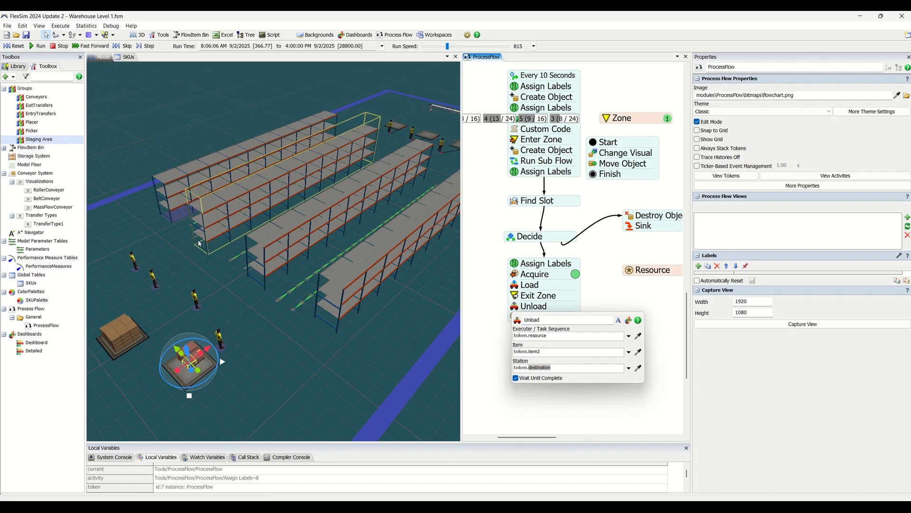
Step: Inspect Rack2's Matching Labels slot assignment strategy and its slot.SKU? == item.SKU? condition
{"action": "left_click", "coordinate": [231, 219]}
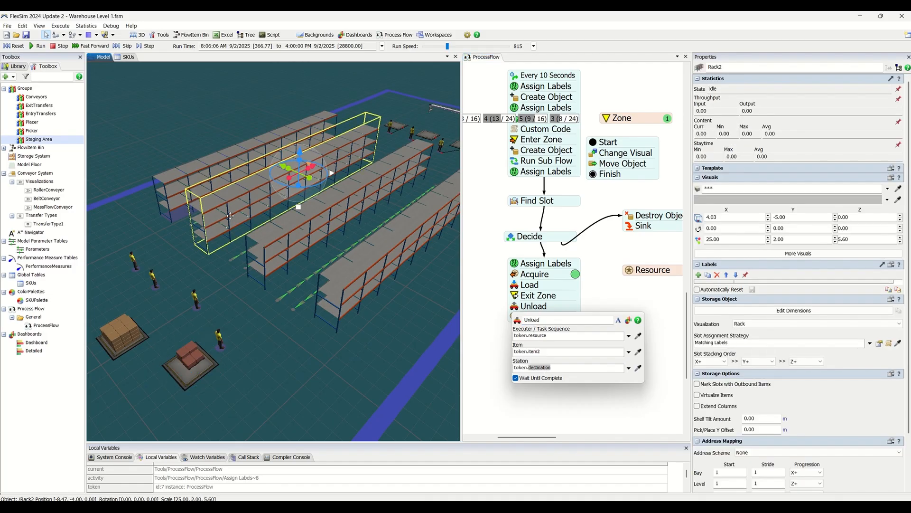
{"action": "left_click", "coordinate": [880, 343]}
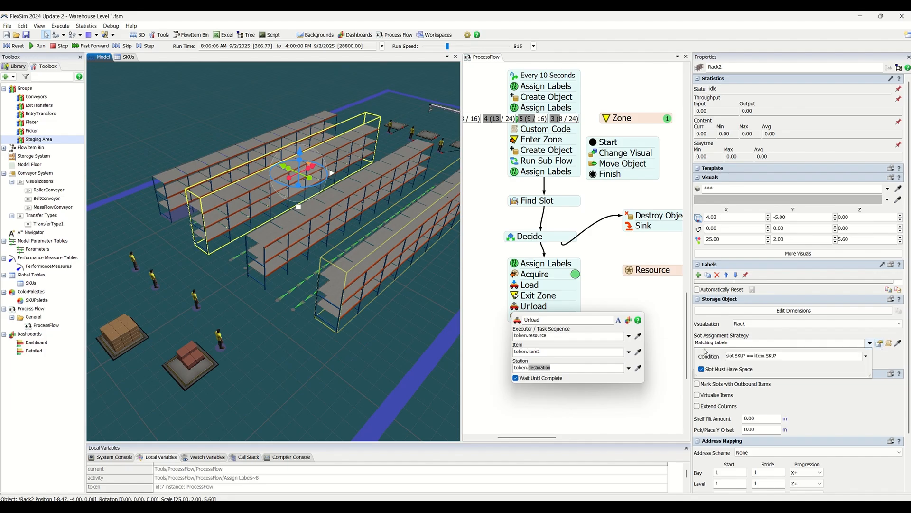
{"action": "double_click", "coordinate": [739, 356]}
{"action": "double_click", "coordinate": [770, 356]}
{"action": "left_click", "coordinate": [620, 415]}
Step: Run the simulation at a slowed run speed of about 0.59 so the pallet transport can be followed
{"action": "scroll", "coordinate": [610, 340], "scroll_direction": "down", "scroll_amount": 3}
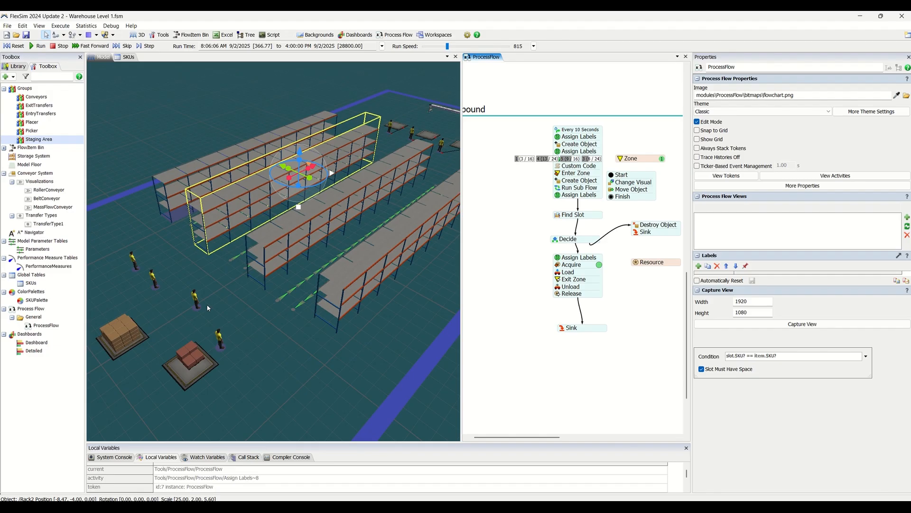
{"action": "left_click", "coordinate": [428, 47]}
{"action": "left_click_drag", "start_coordinate": [426, 48], "coordinate": [426, 48]}
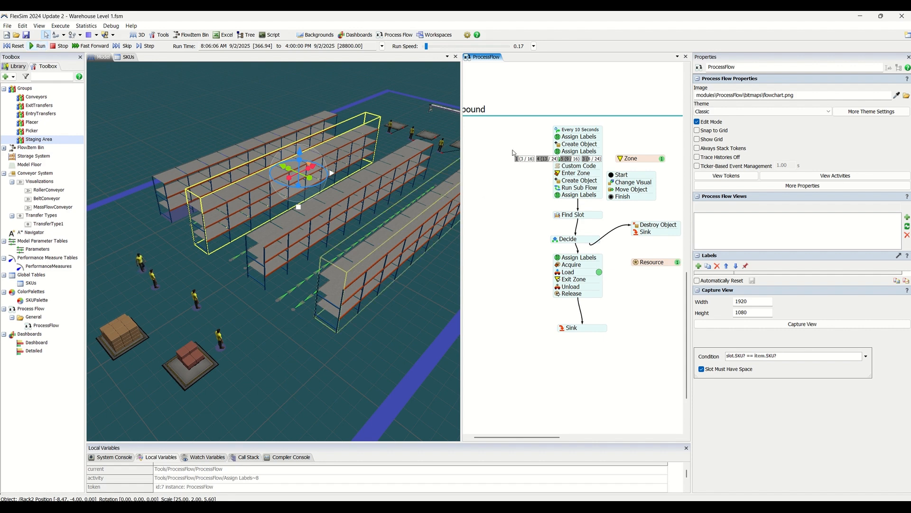
{"action": "left_click_drag", "start_coordinate": [426, 49], "coordinate": [426, 47]}
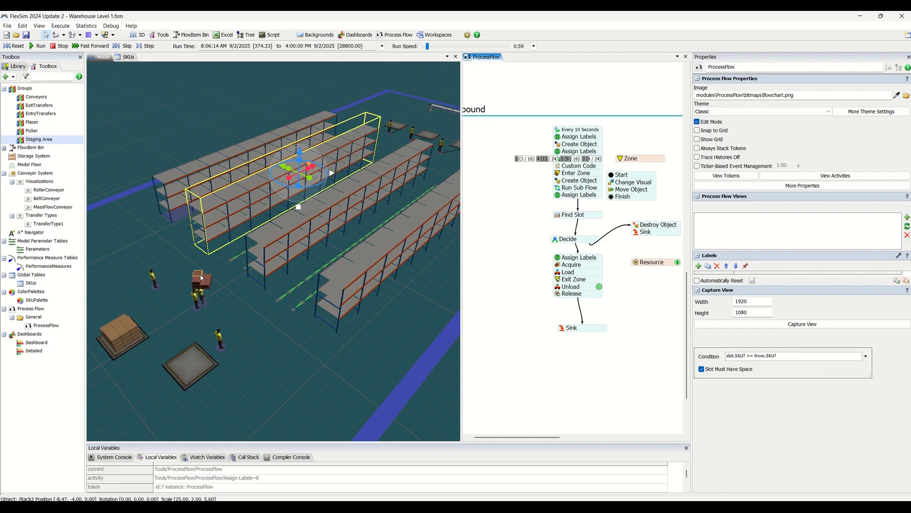
Step: Check the SKU label of a box on the pallet carried by the placer, and follow it towards the racks
{"action": "left_click", "coordinate": [201, 277]}
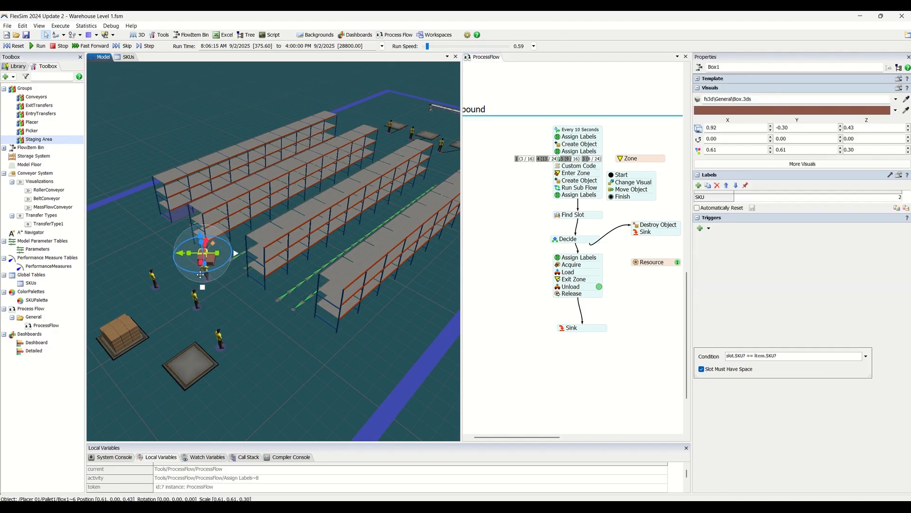
{"action": "left_click", "coordinate": [239, 323]}
{"action": "left_click_drag", "start_coordinate": [239, 323], "coordinate": [251, 323]}
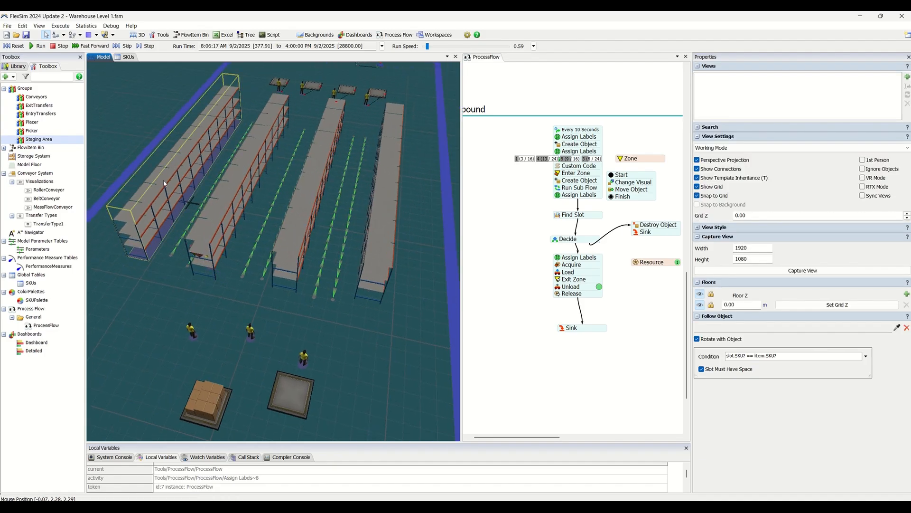
Step: Raise the run speed to about 1.55 and watch the placer put the pallet into the rack
{"action": "left_click_drag", "start_coordinate": [427, 46], "coordinate": [430, 48]}
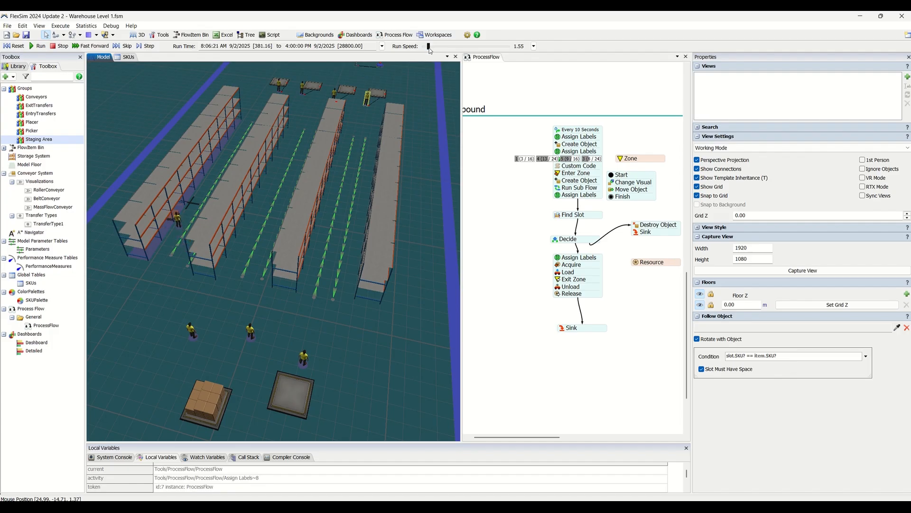
{"action": "scroll", "coordinate": [242, 188], "scroll_direction": "up", "scroll_amount": 5}
{"action": "scroll", "coordinate": [201, 264], "scroll_direction": "down", "scroll_amount": 5}
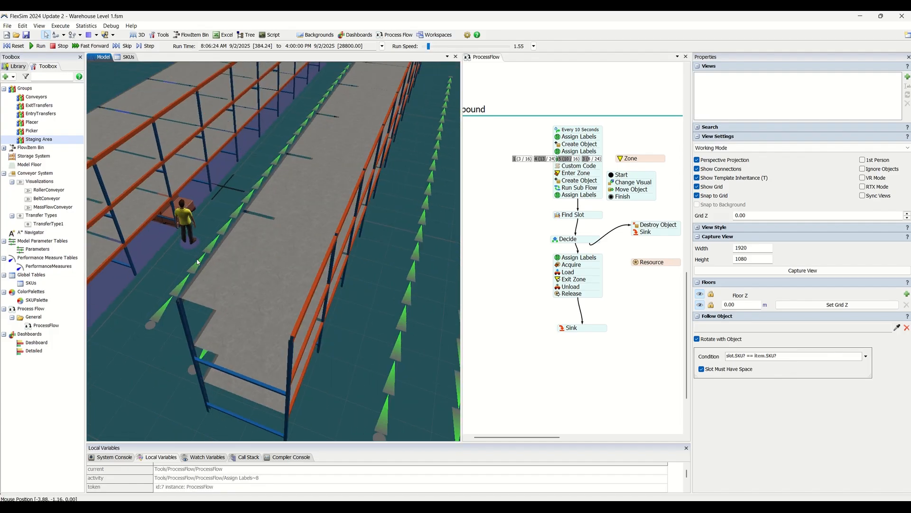
{"action": "scroll", "coordinate": [200, 250], "scroll_direction": "down", "scroll_amount": 3}
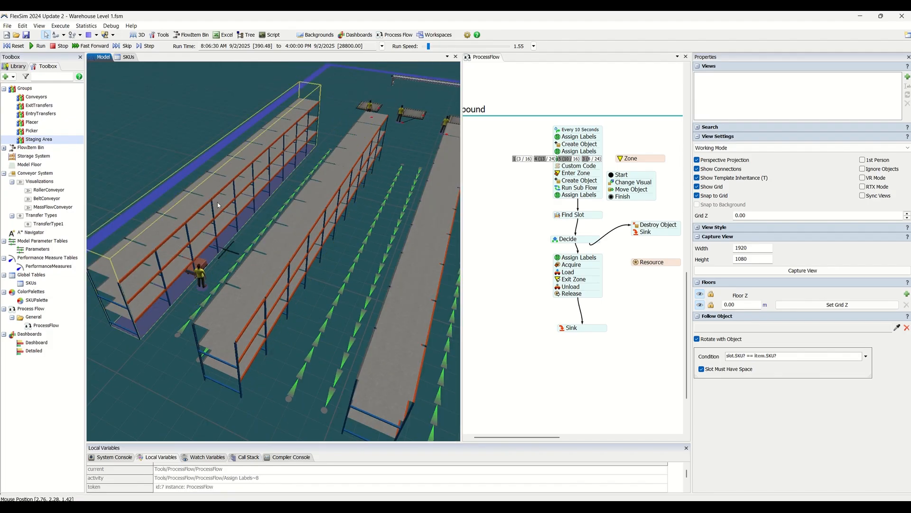
{"action": "scroll", "coordinate": [227, 225], "scroll_direction": "down", "scroll_amount": 2}
{"action": "left_click", "coordinate": [219, 241]}
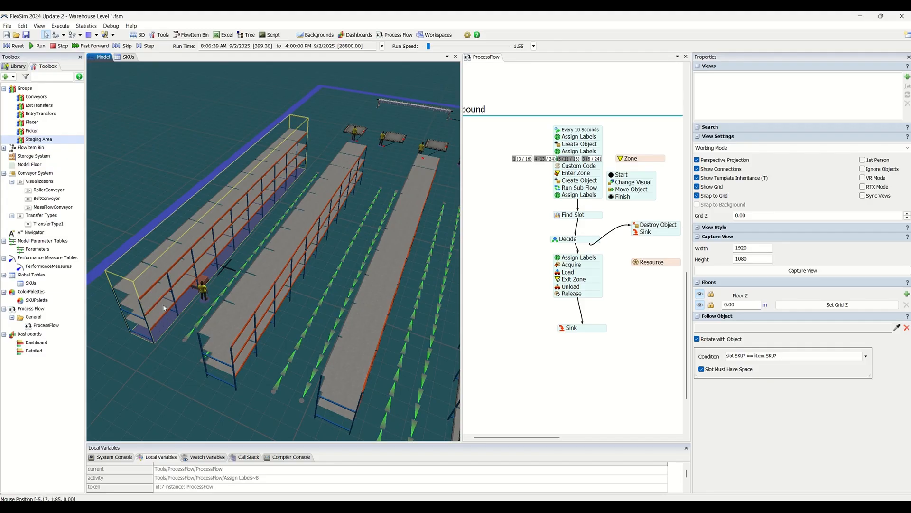
Step: Look over the racks, placers and inbound pallet queues in the running 3D model
{"action": "scroll", "coordinate": [186, 380], "scroll_direction": "down", "scroll_amount": 5}
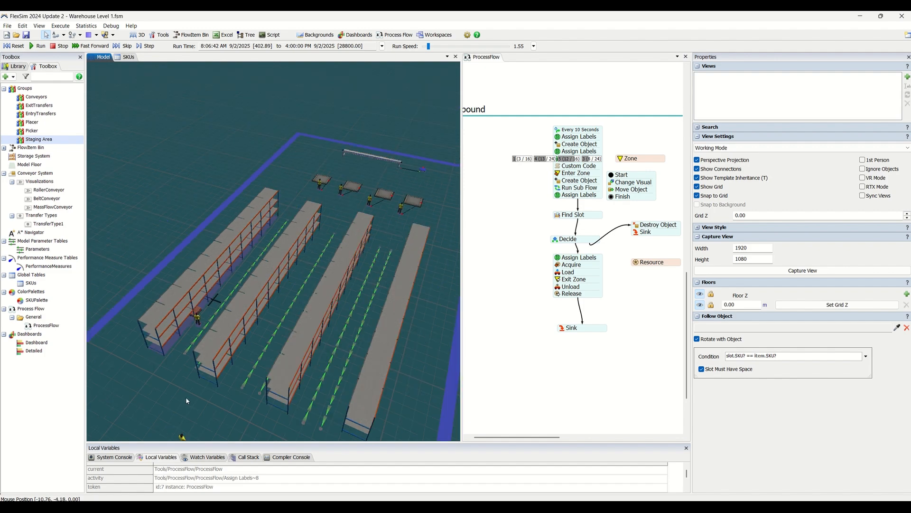
{"action": "scroll", "coordinate": [173, 321], "scroll_direction": "up", "scroll_amount": 2}
{"action": "left_click_drag", "start_coordinate": [173, 321], "coordinate": [360, 355]}
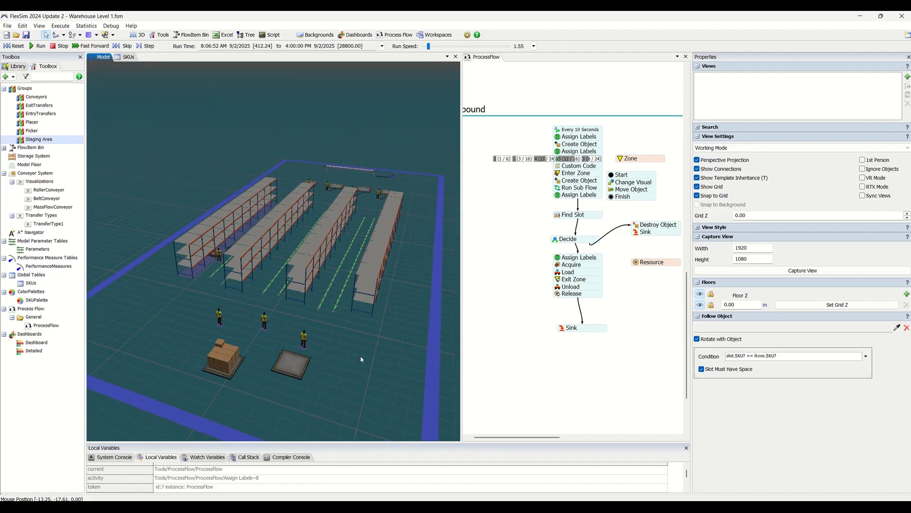
Step: Examine the complete Inbound process flow block and the staging area near the conveyor in the 3D model
{"action": "scroll", "coordinate": [502, 354], "scroll_direction": "down", "scroll_amount": 3}
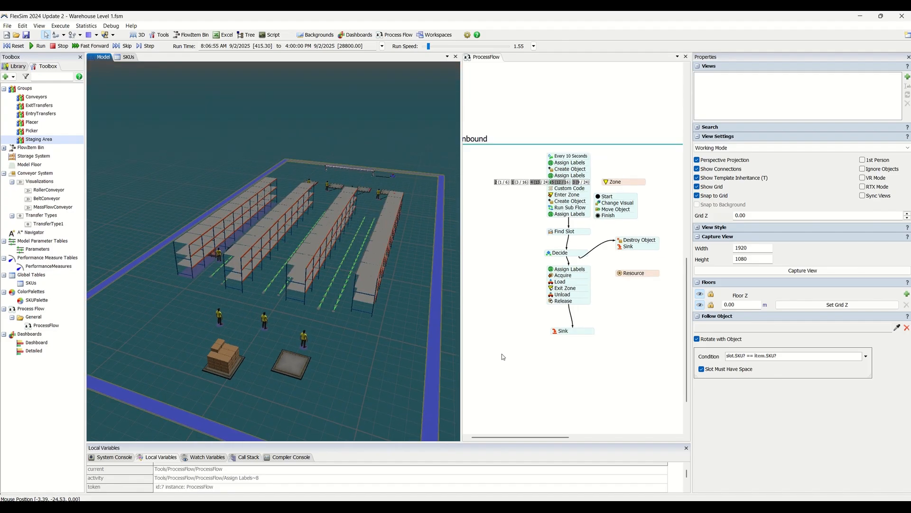
{"action": "left_click", "coordinate": [540, 148]}
{"action": "scroll", "coordinate": [539, 142], "scroll_direction": "up", "scroll_amount": 2}
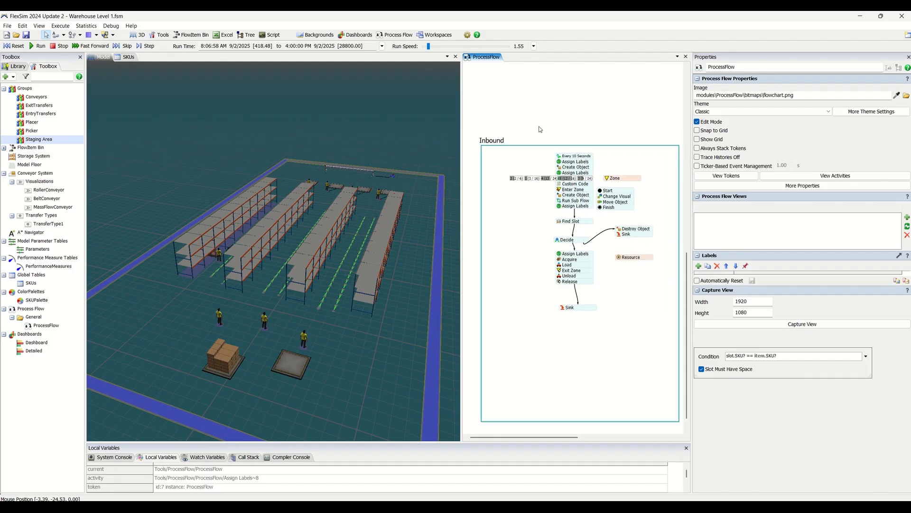
{"action": "left_click_drag", "start_coordinate": [540, 134], "coordinate": [526, 116]}
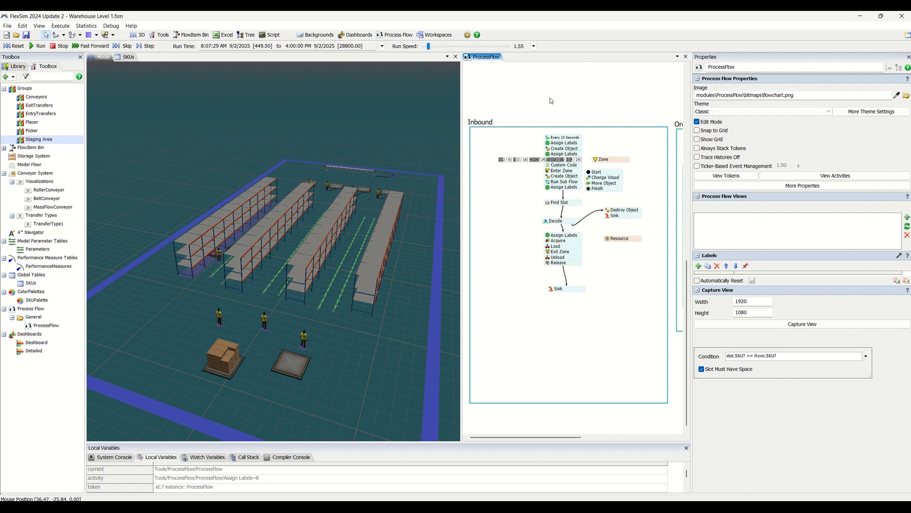
{"action": "left_click_drag", "start_coordinate": [366, 149], "coordinate": [240, 171]}
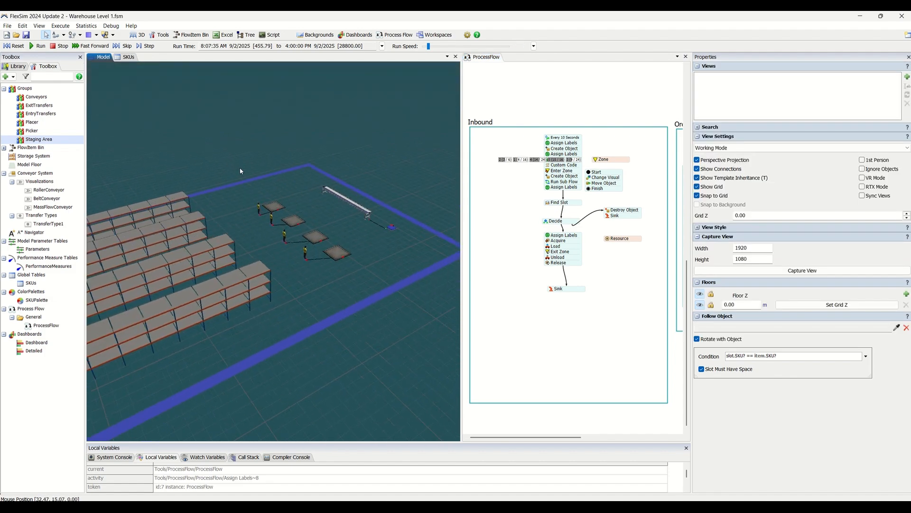